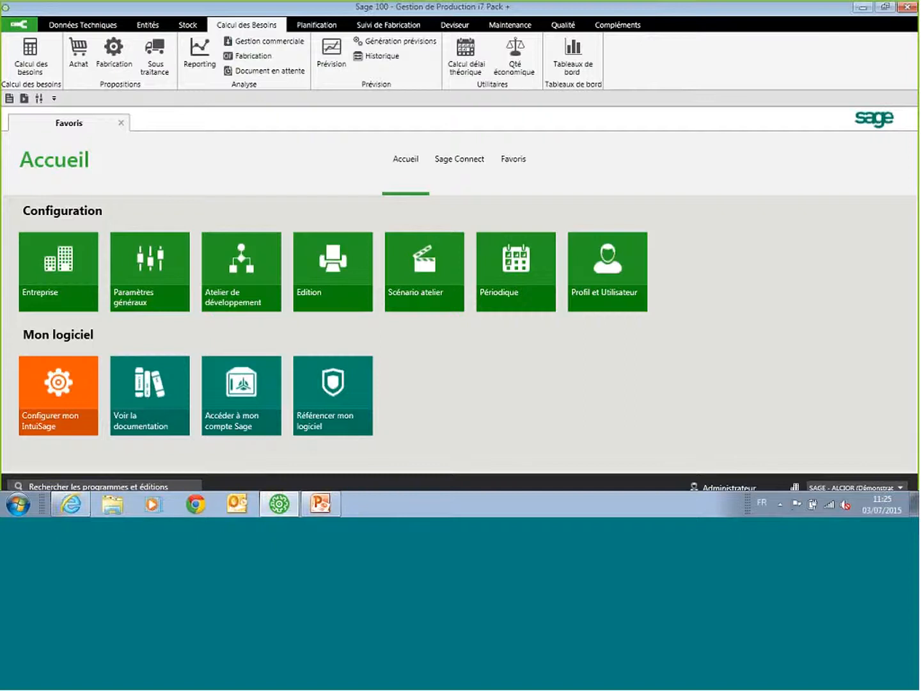
# Step: Open the list of articles from the technical data and show it as a simple list
pyautogui.click(86, 26)
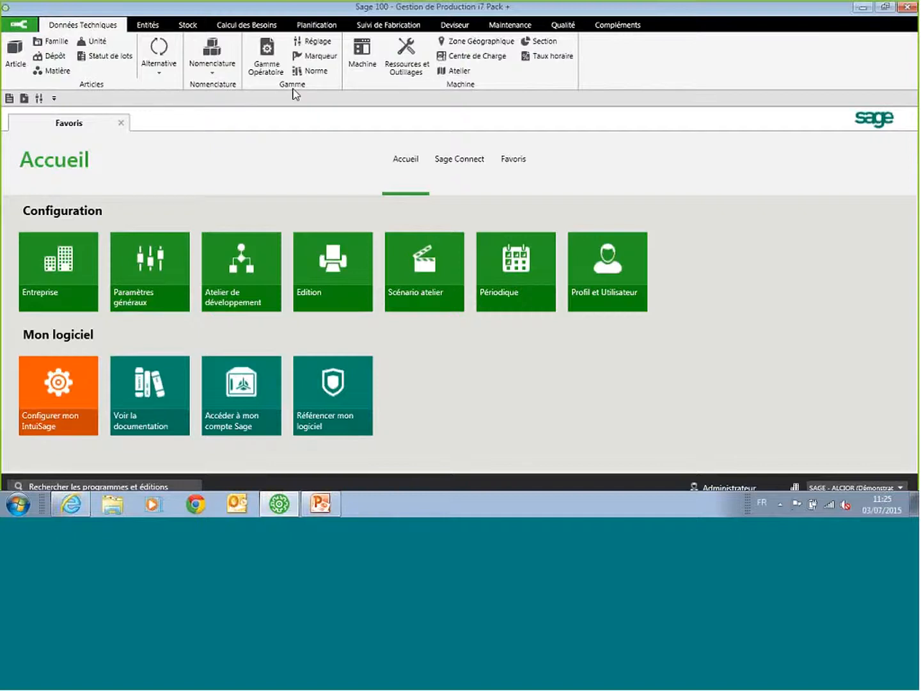
pyautogui.click(16, 54)
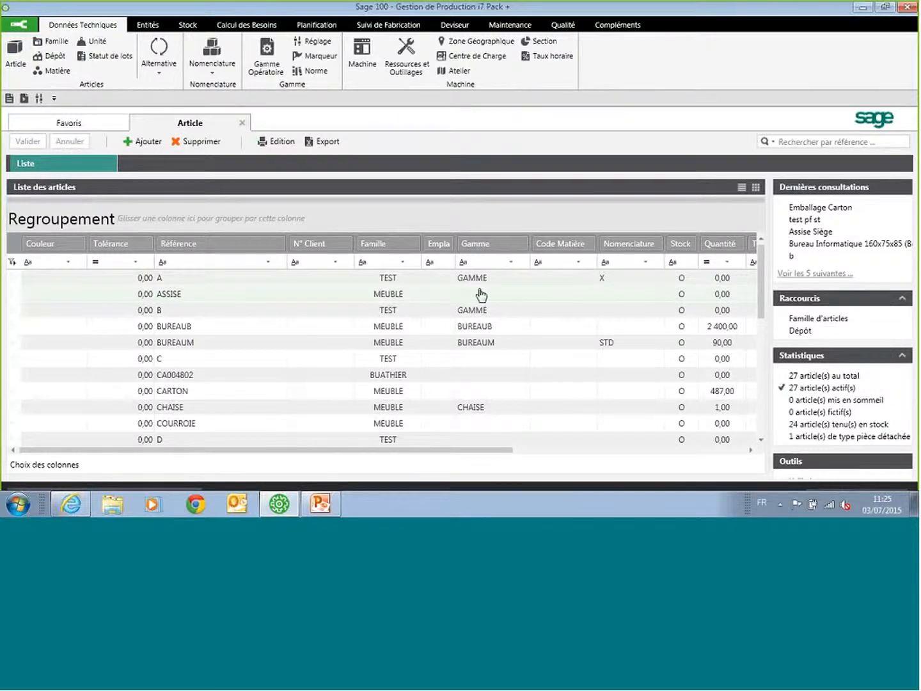
pyautogui.click(742, 188)
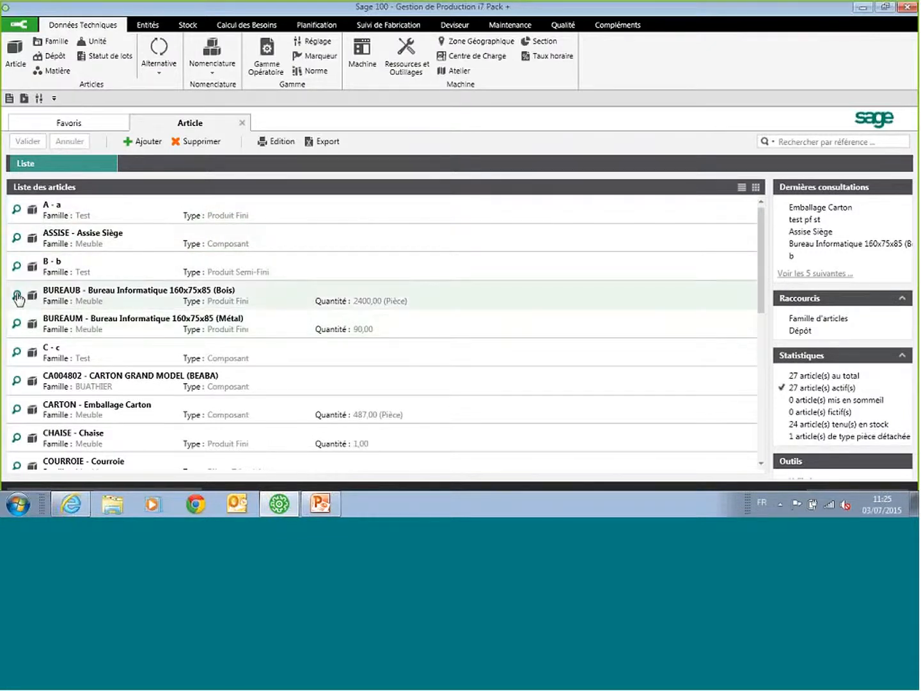
# Step: Preview the stock summary of article BUREAUB and return the article list to the column grid view
pyautogui.moveTo(18, 298)
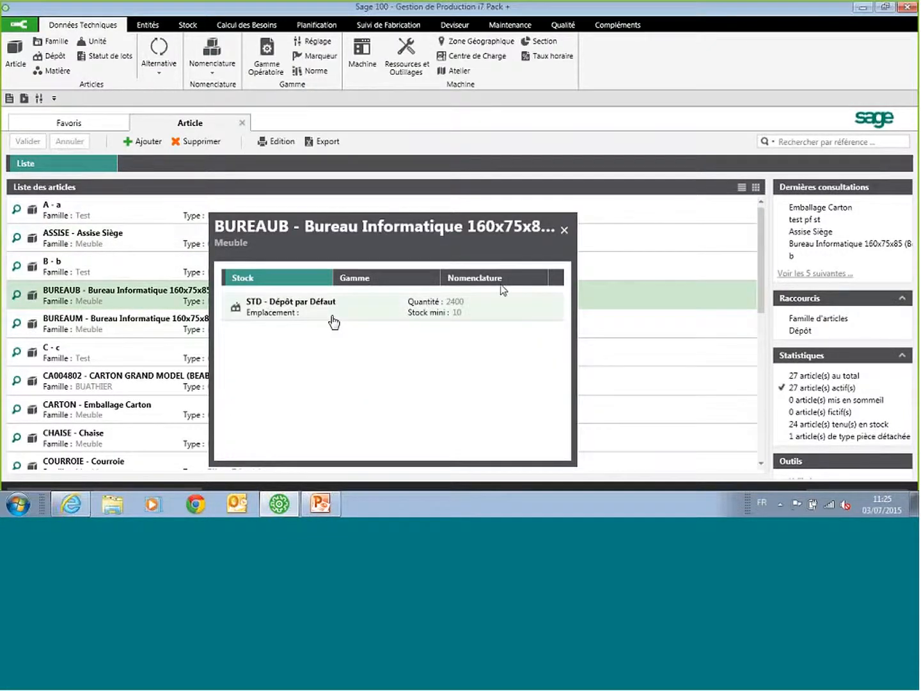
pyautogui.click(566, 233)
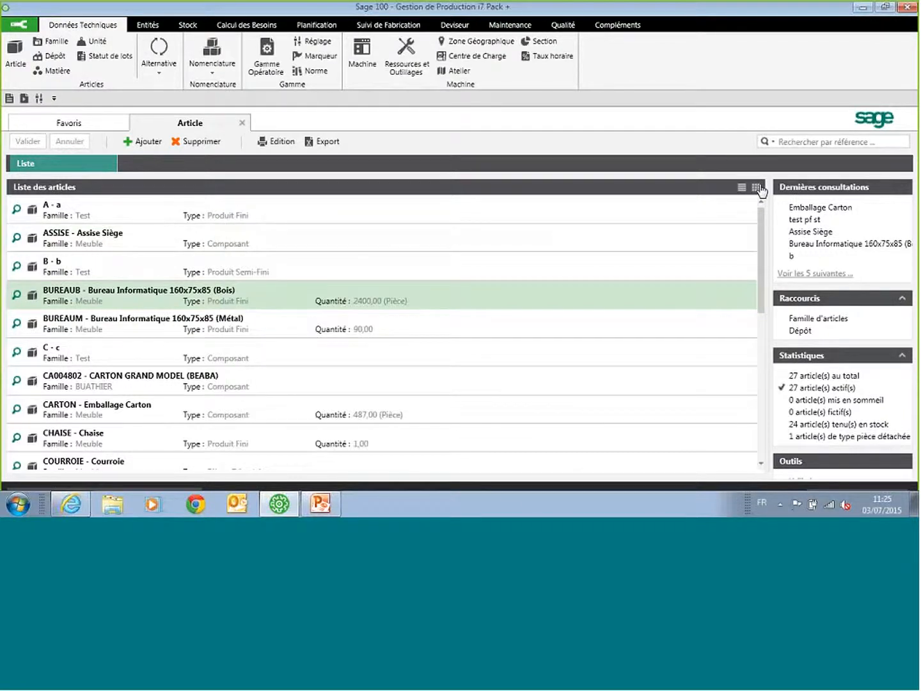
pyautogui.click(757, 188)
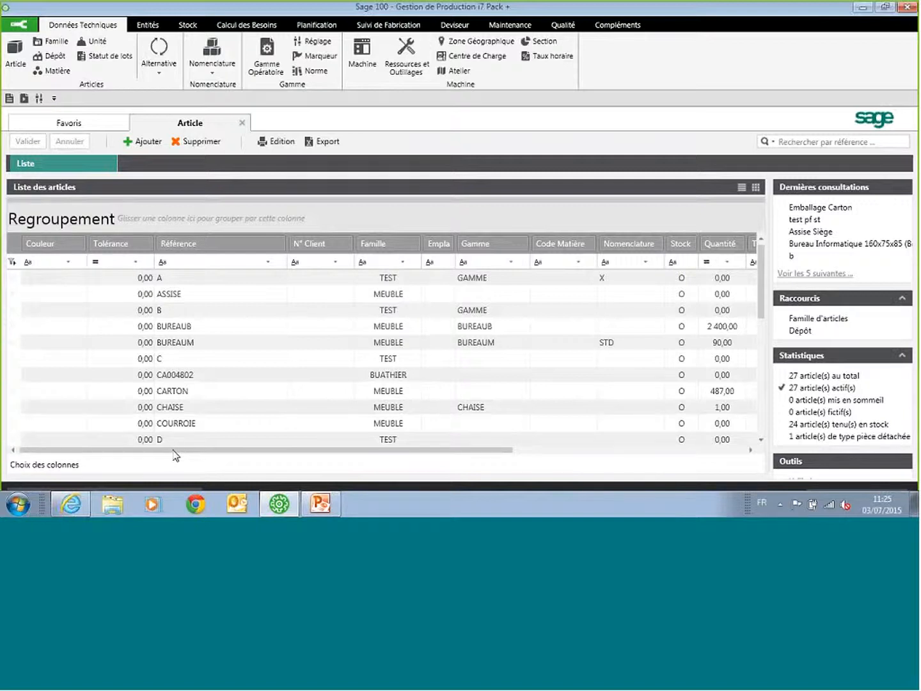
# Step: Filter the Référence column by "c", clear that filter and display the available comparison operators
pyautogui.click(203, 261)
pyautogui.write('c')
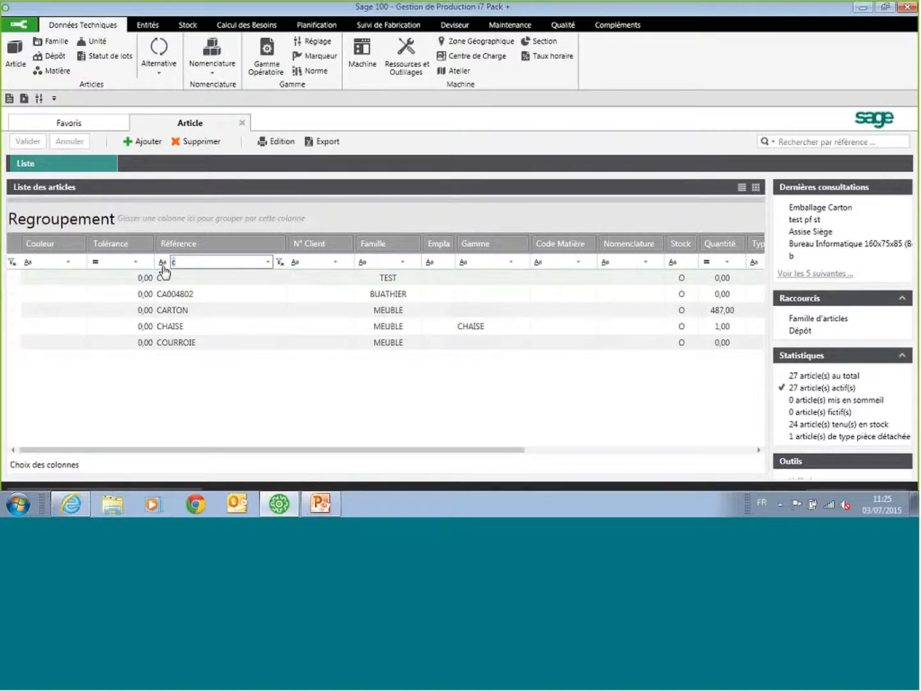
pyautogui.press('BackSpace')
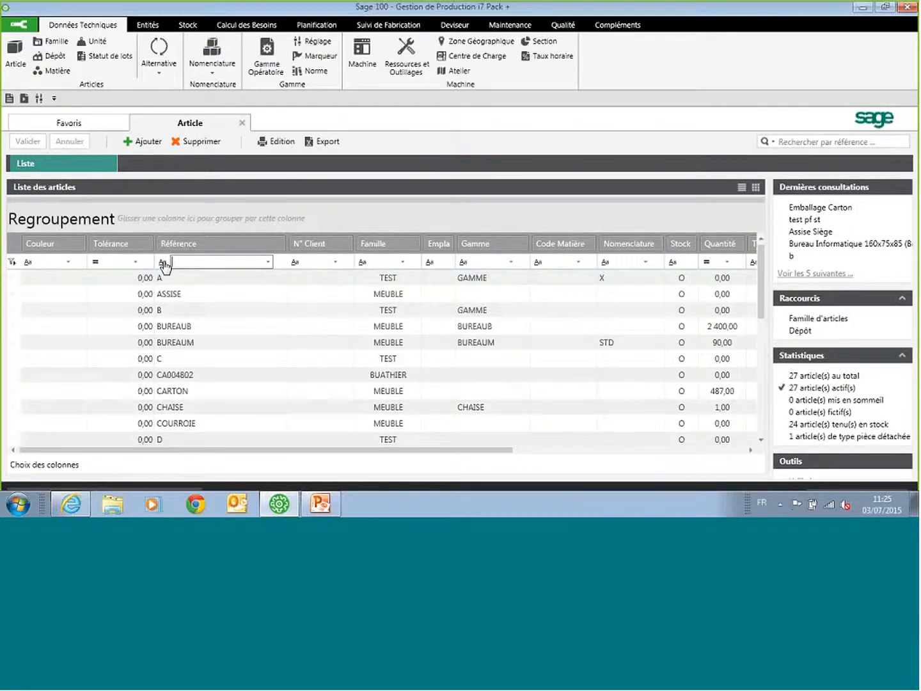
pyautogui.click(164, 262)
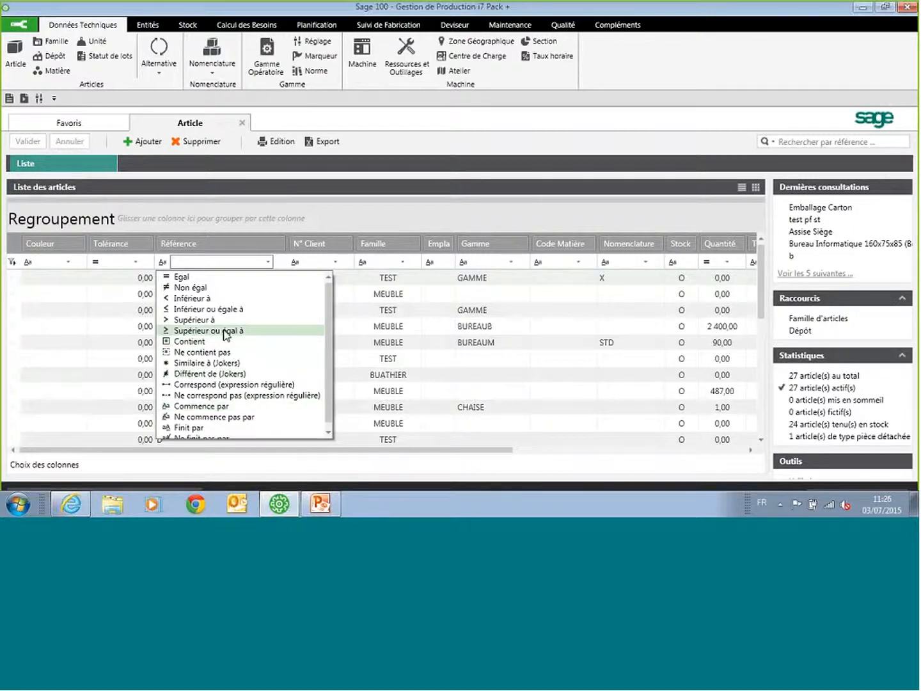
# Step: Close the operator choices and sort the article list by Famille, finishing with a sort by Gamme
pyautogui.click(359, 259)
pyautogui.click(401, 246)
pyautogui.click(480, 247)
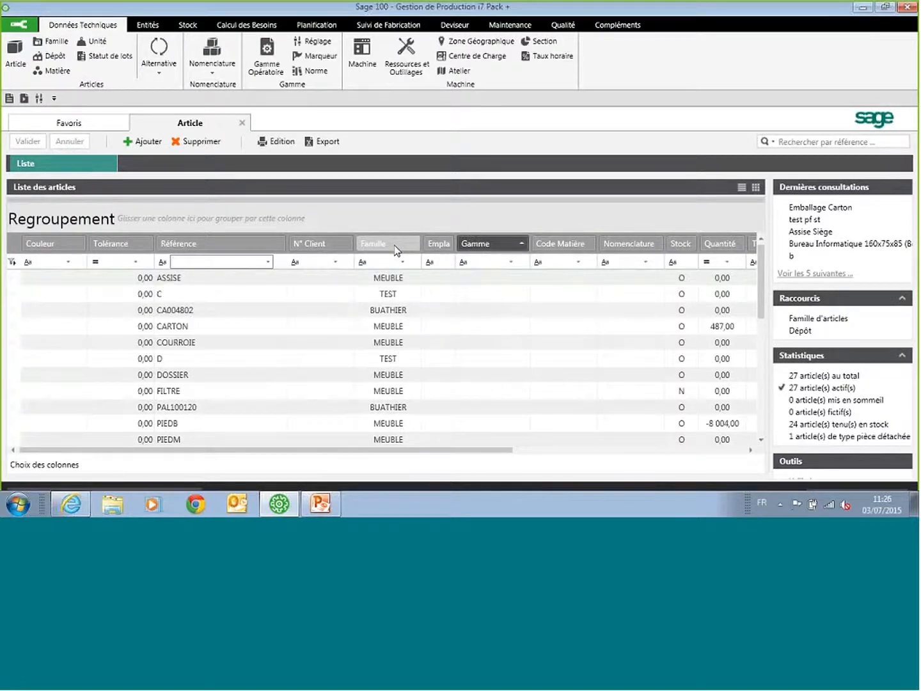
# Step: Group the article list by Famille to review the groups, and remove the grouping again
pyautogui.moveTo(395, 246); pyautogui.dragTo(329, 216)
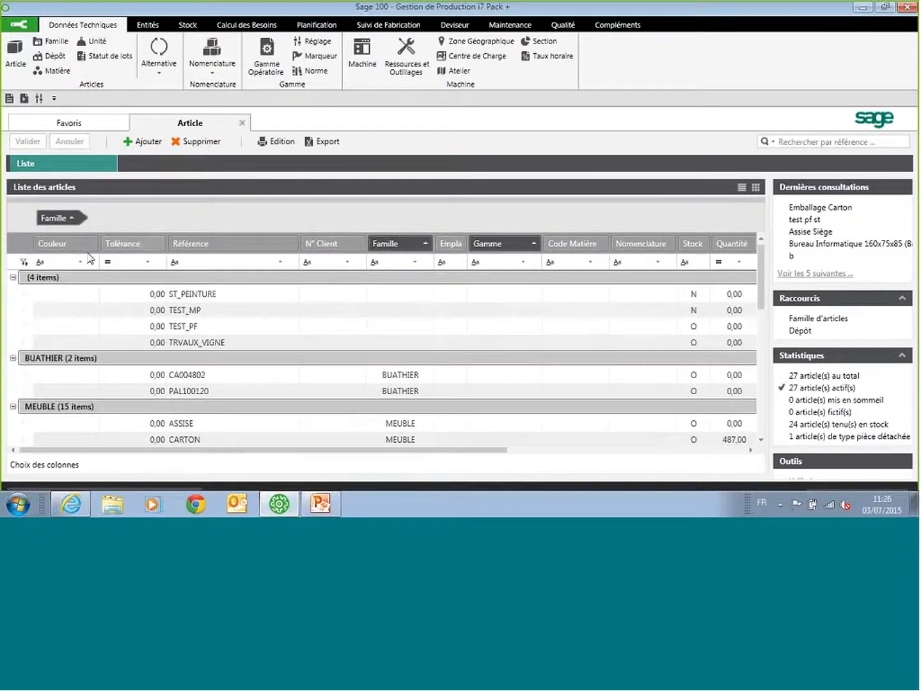
pyautogui.scroll(-2, 203, 395)
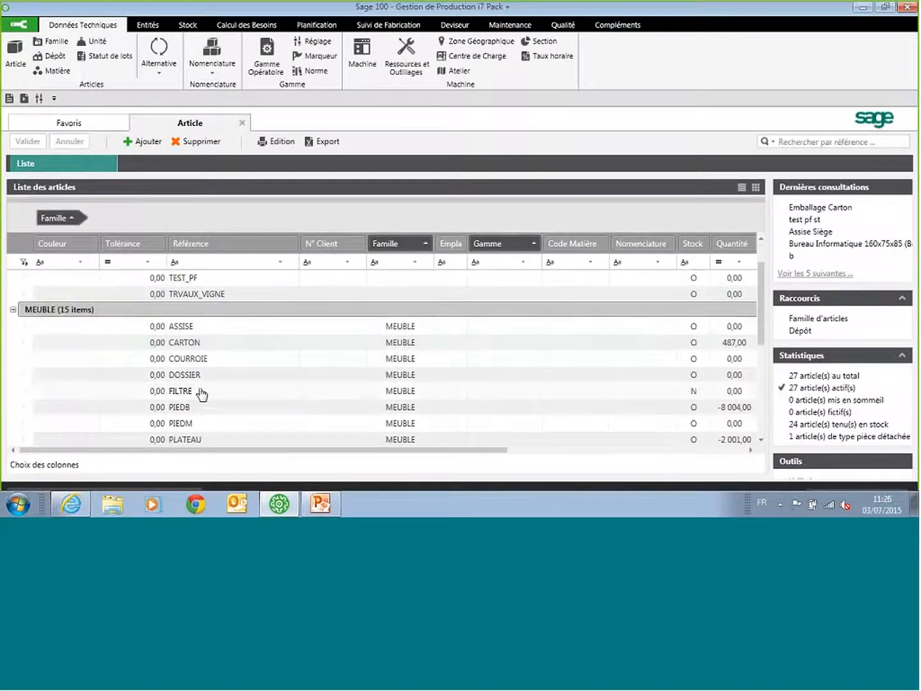
pyautogui.scroll(-4, 203, 395)
pyautogui.scroll(5, 202, 393)
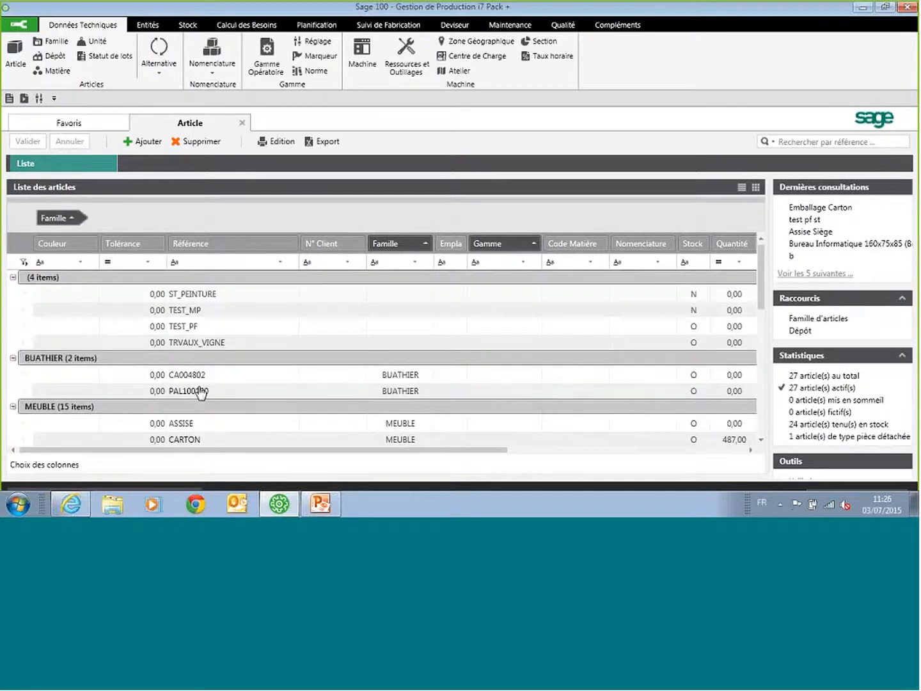
pyautogui.moveTo(62, 217); pyautogui.dragTo(156, 354)
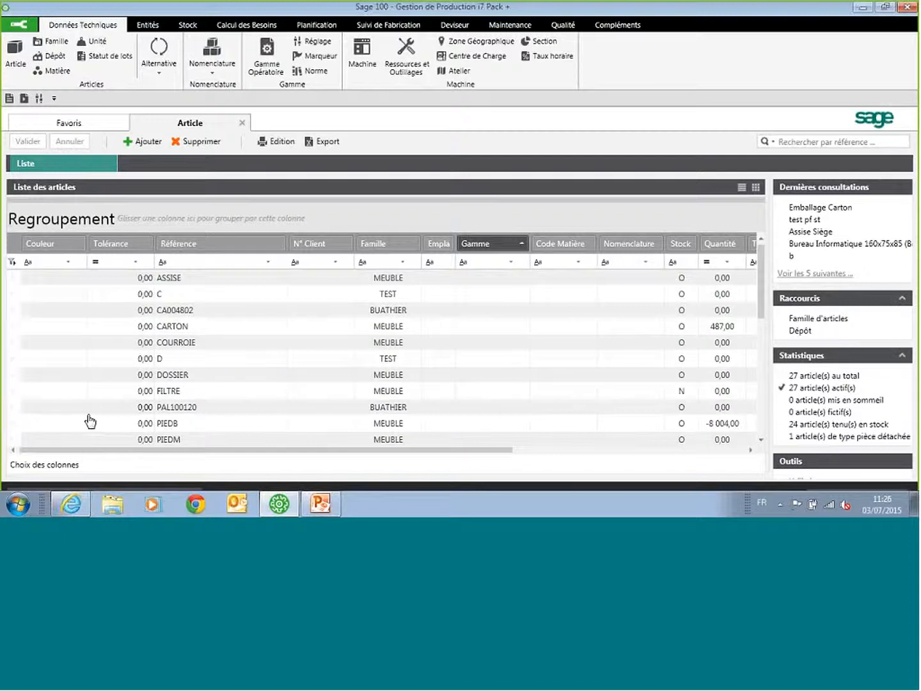
# Step: Hide the Tolérance and Couleur columns in the article list through the column selection
pyautogui.click(46, 466)
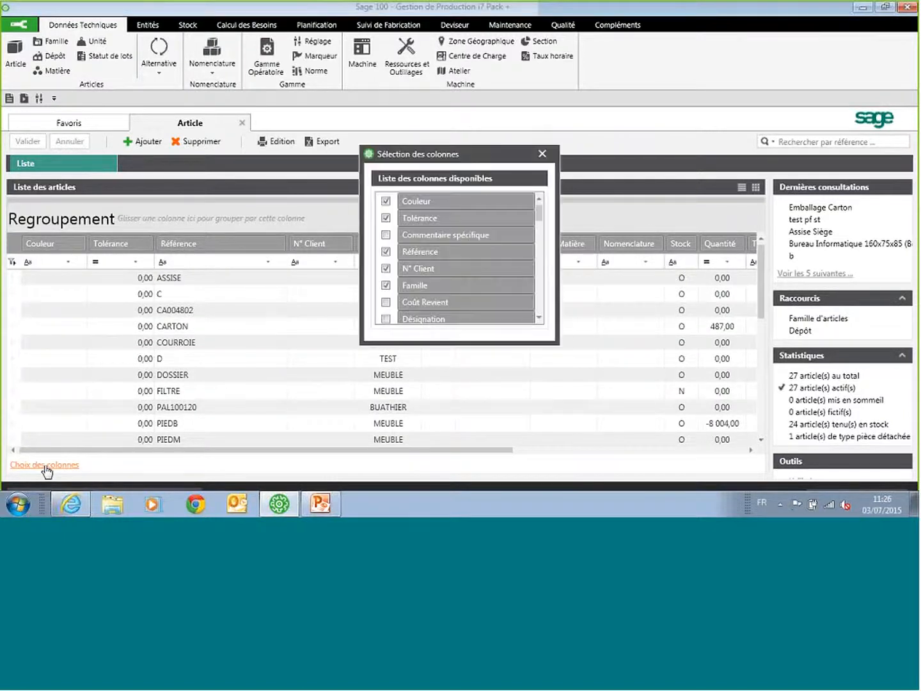
pyautogui.click(386, 218)
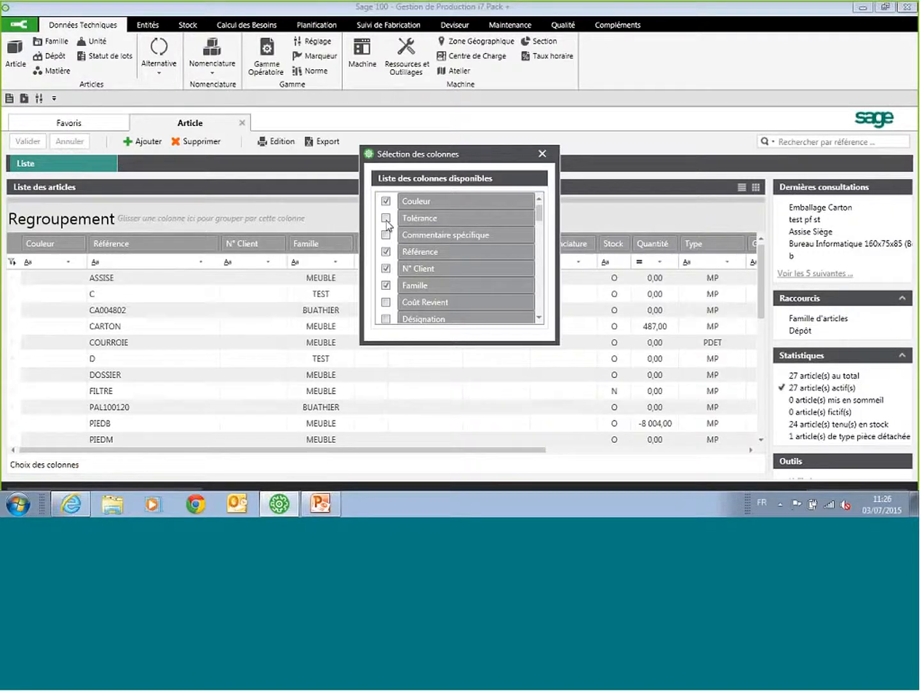
pyautogui.click(385, 201)
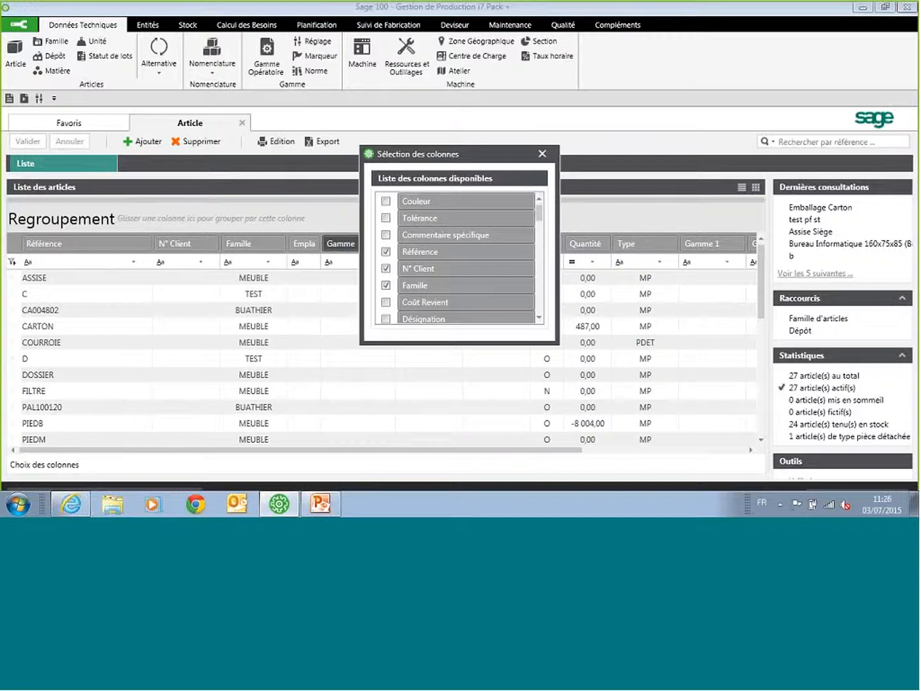
pyautogui.click(542, 153)
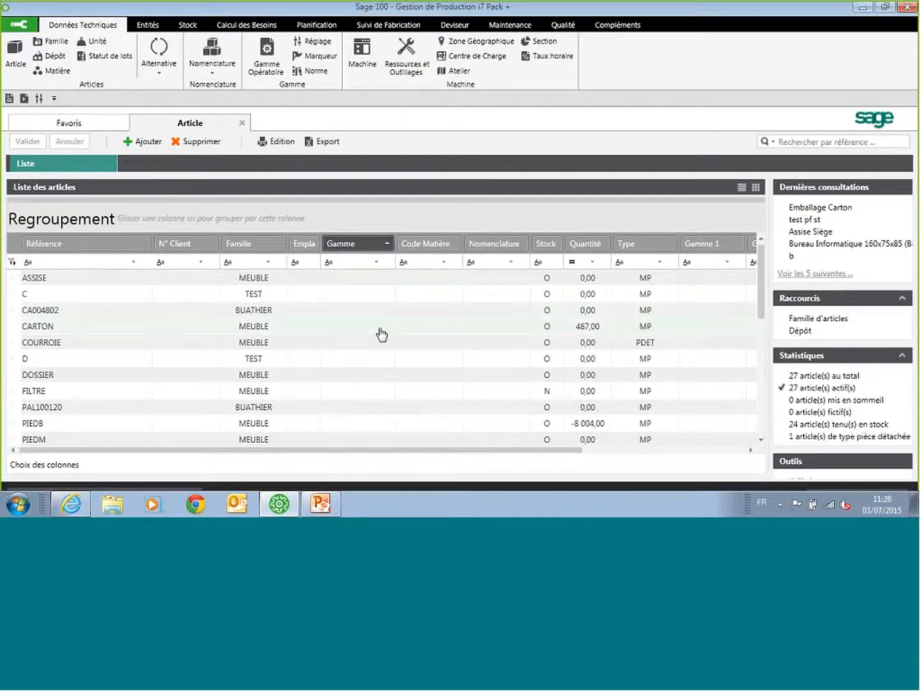
# Step: Filter the article list on references starting with "c" and open the CHAISE article record
pyautogui.scroll(-1, 157, 340)
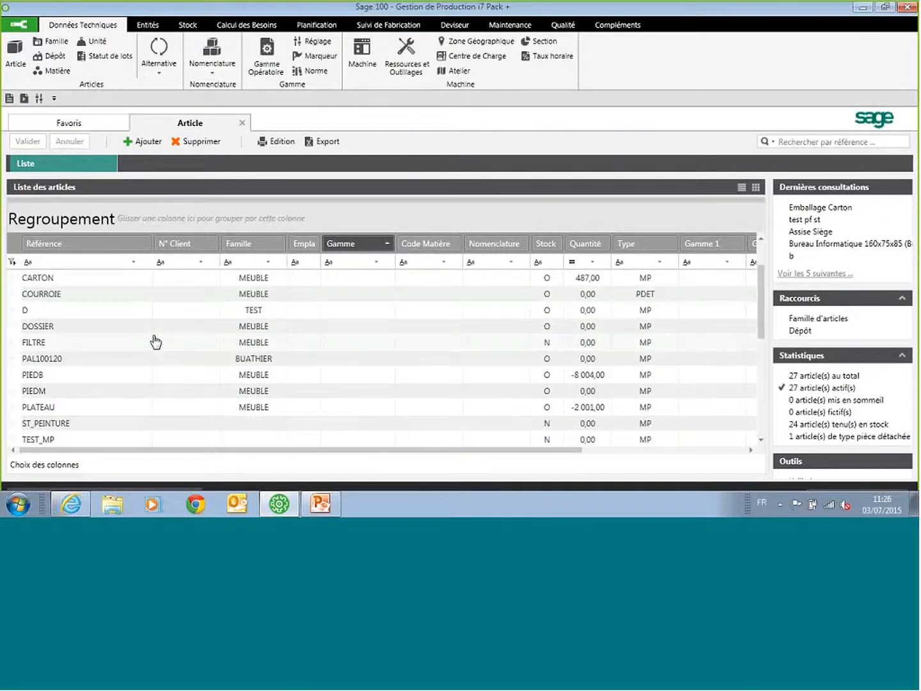
pyautogui.scroll(-2, 155, 341)
pyautogui.click(94, 264)
pyautogui.write('c')
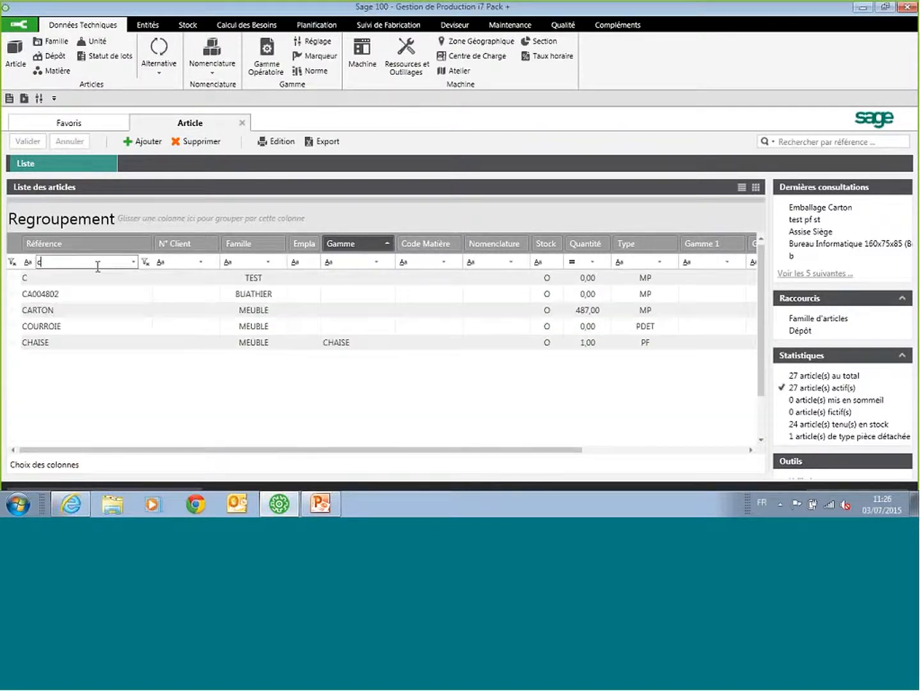
pyautogui.click(95, 344)
pyautogui.doubleClick(94, 343)
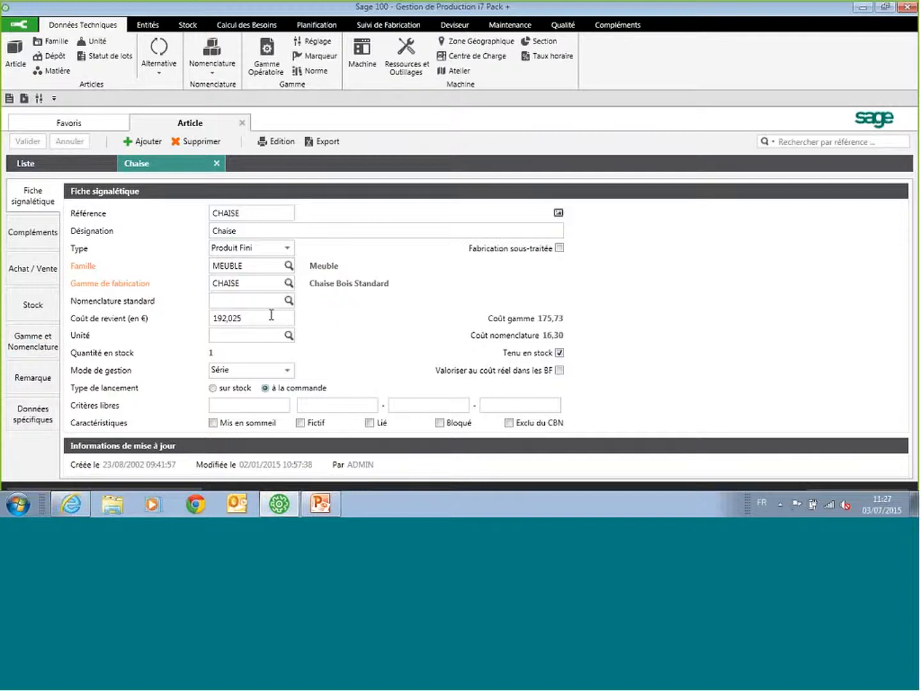
# Step: Review the Chaise article's cost price, its operations and bill of materials, and its specific data, closing the record at the end
pyautogui.click(250, 320)
pyautogui.doubleClick(232, 320)
pyautogui.click(36, 348)
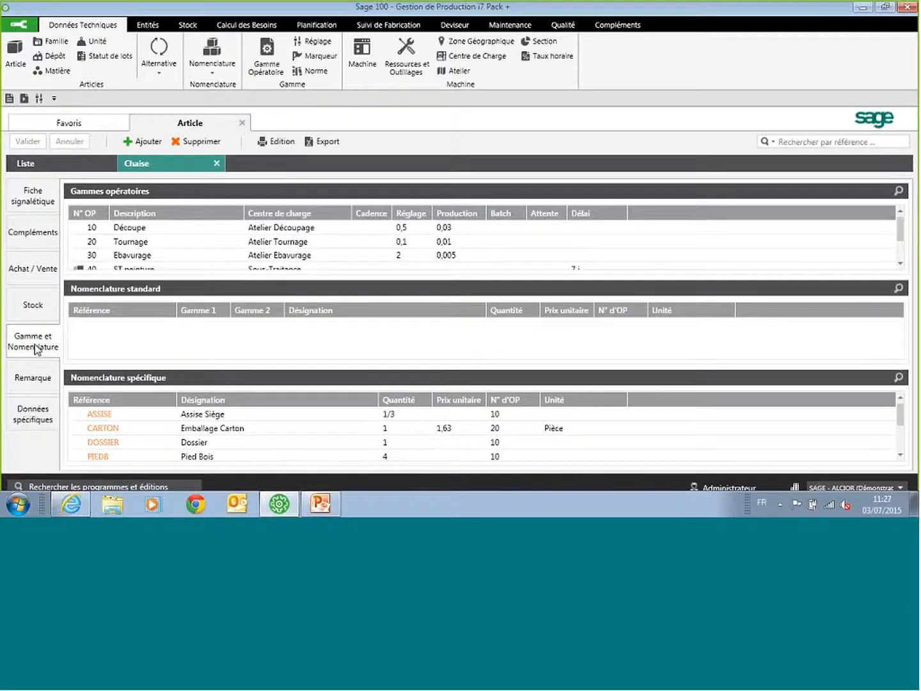
pyautogui.scroll(-1, 184, 230)
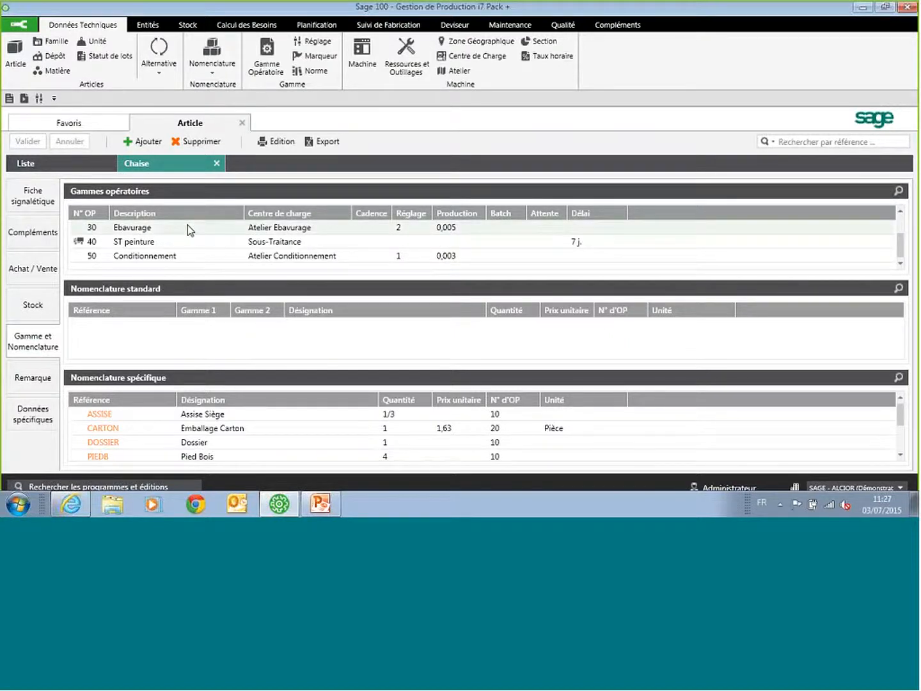
pyautogui.scroll(-1, 239, 422)
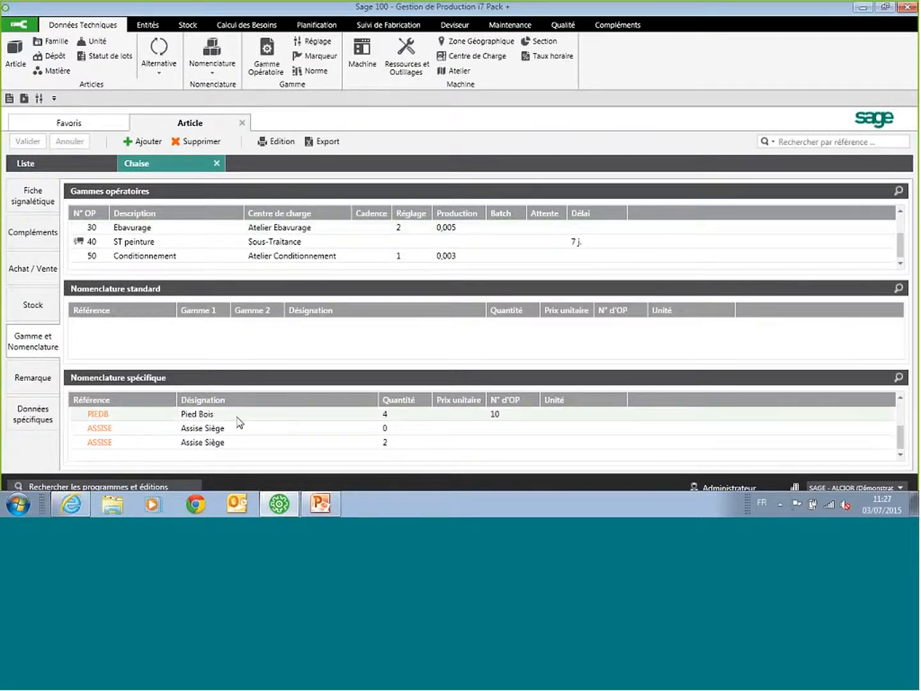
pyautogui.click(27, 424)
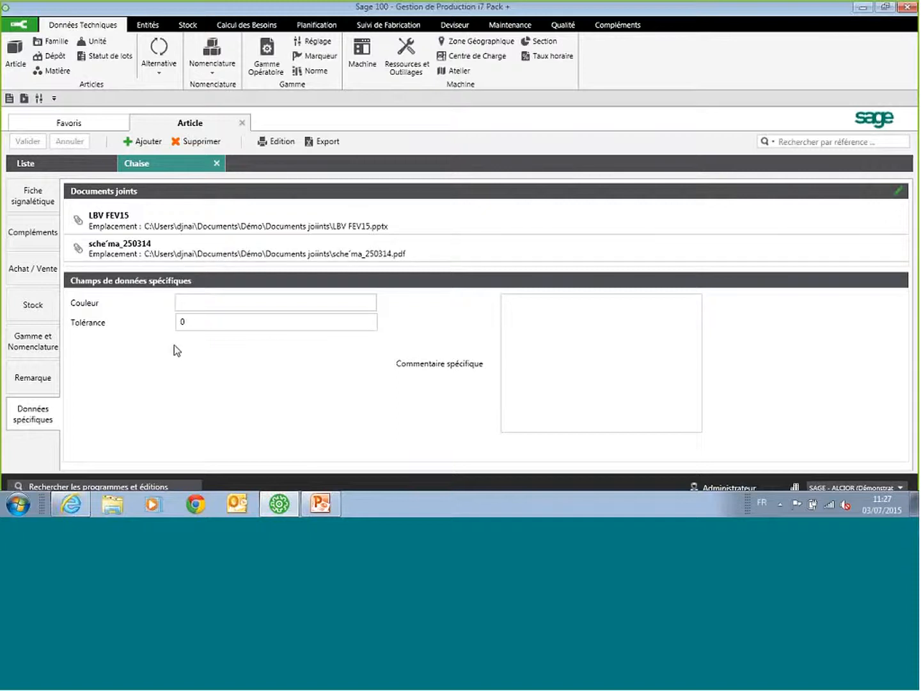
pyautogui.click(218, 164)
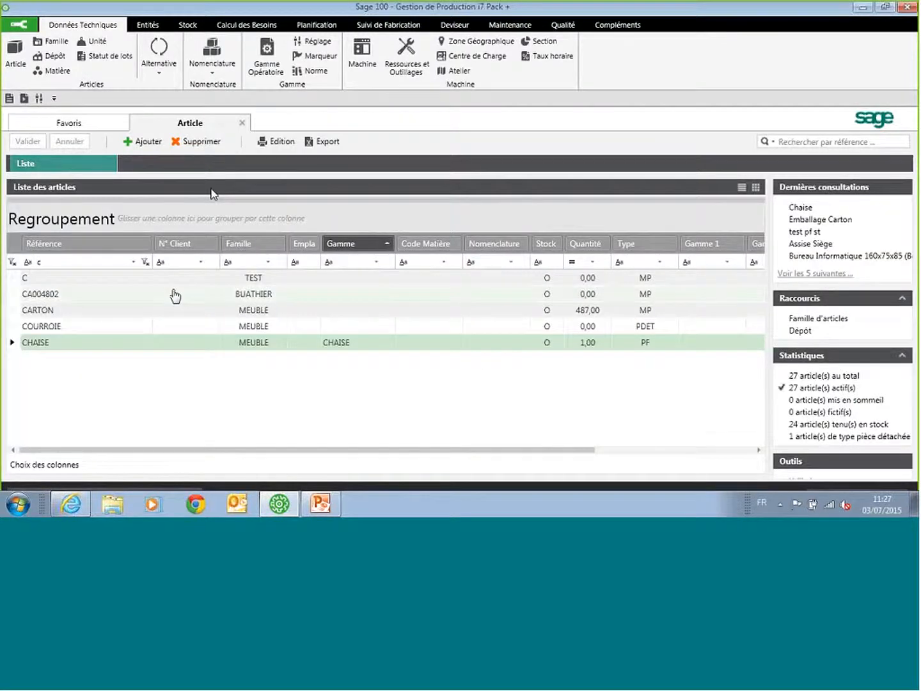
# Step: Show the Tolérance and Couleur columns in the article list again through the column selection
pyautogui.click(46, 465)
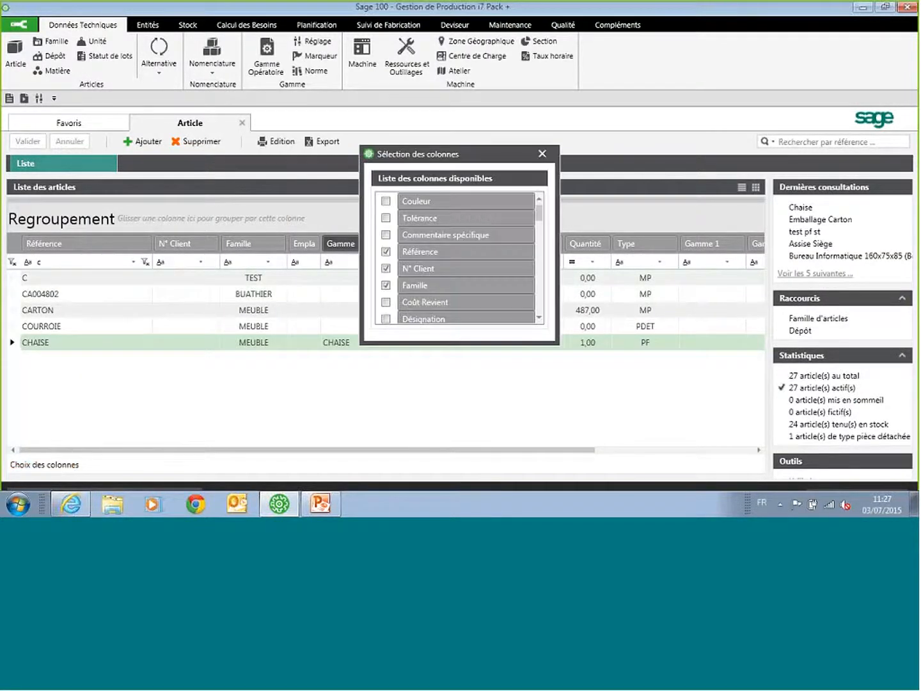
pyautogui.click(386, 218)
pyautogui.click(386, 201)
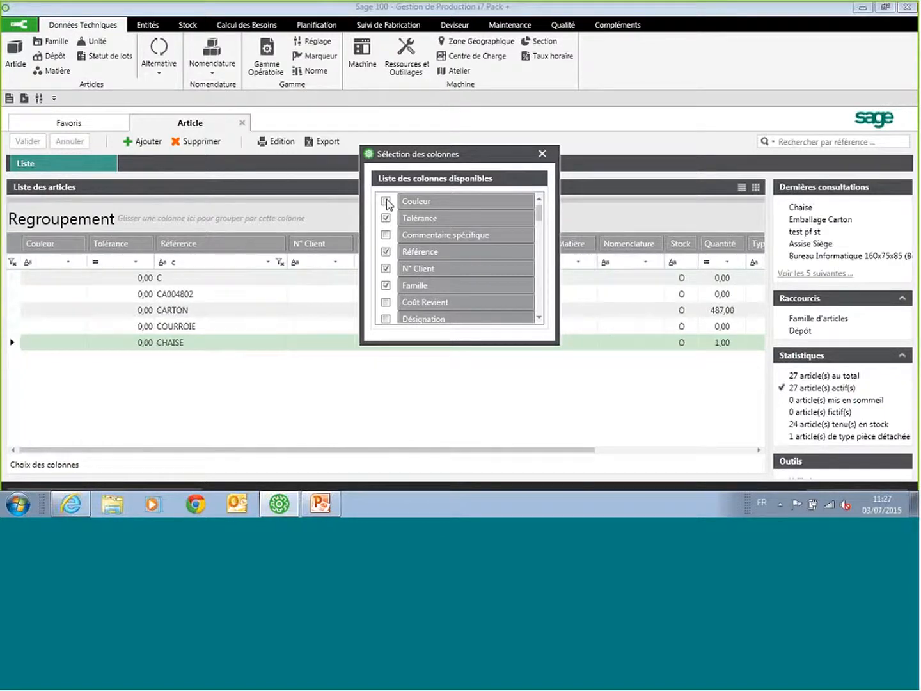
pyautogui.click(541, 155)
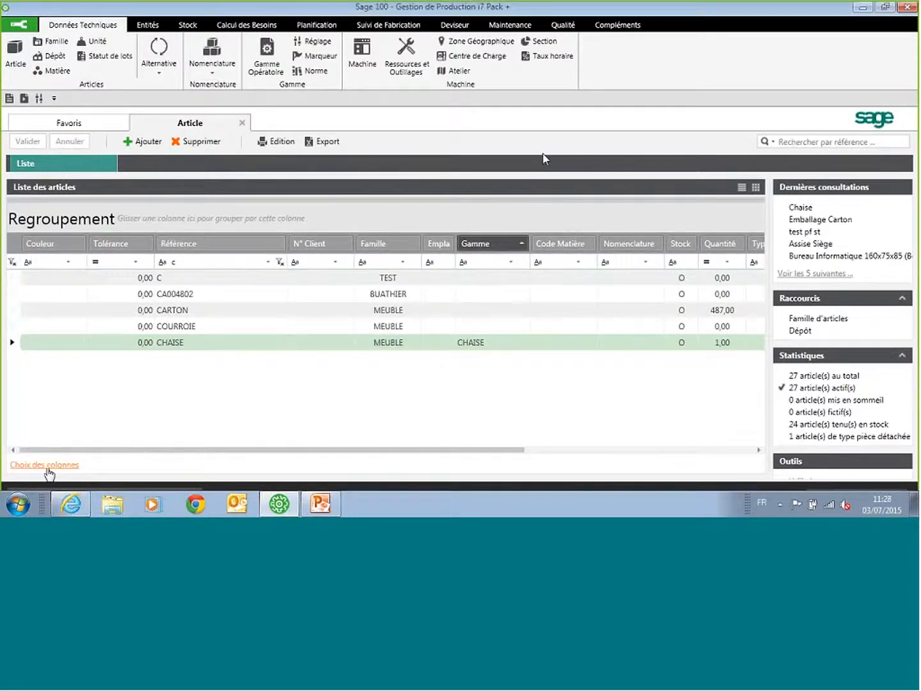
# Step: Close the article list and open the CHAISE record in the list of specific bills of materials
pyautogui.click(242, 123)
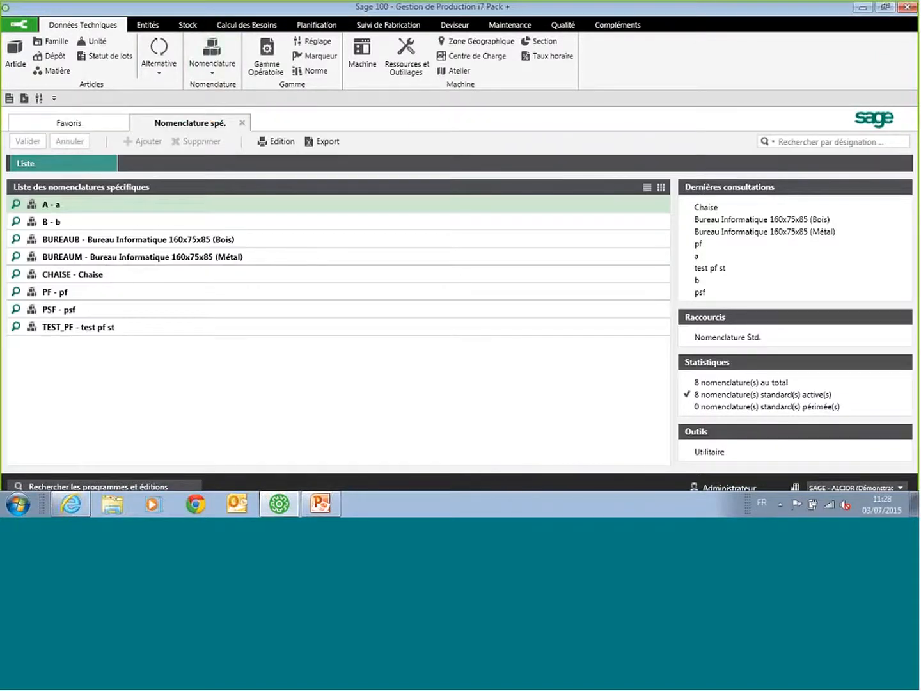
pyautogui.doubleClick(134, 276)
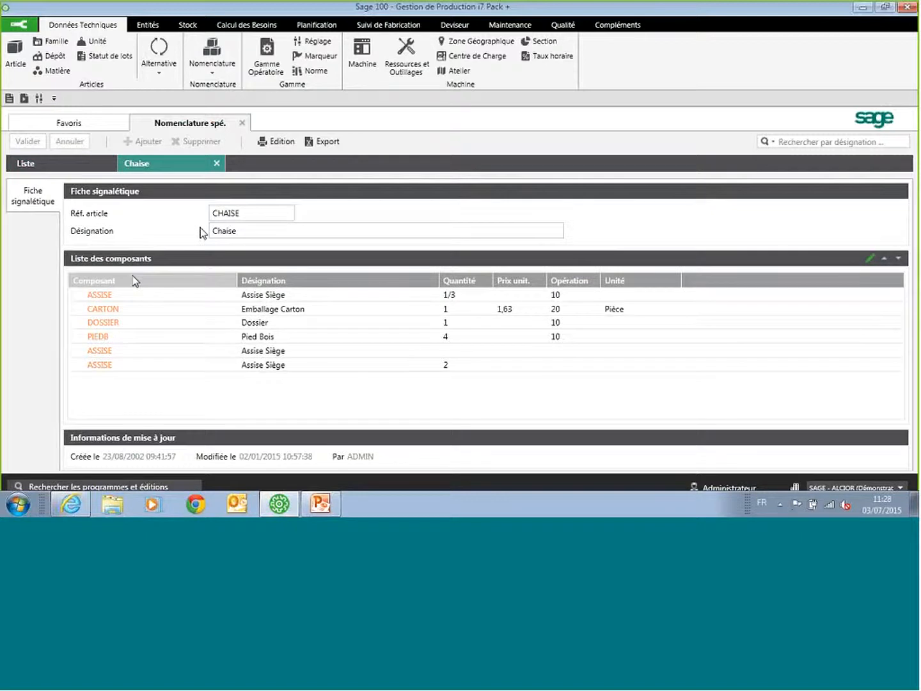
# Step: Examine the CHAISE components Assise Siège, Emballage Carton and Dossier, and close the bill of materials record
pyautogui.click(305, 293)
pyautogui.click(305, 309)
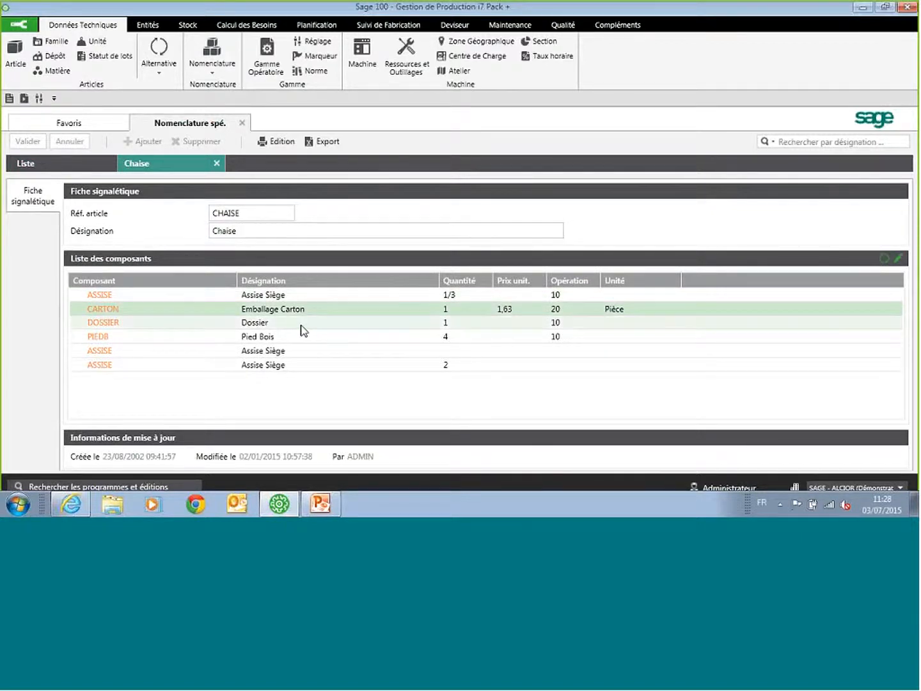
pyautogui.click(300, 324)
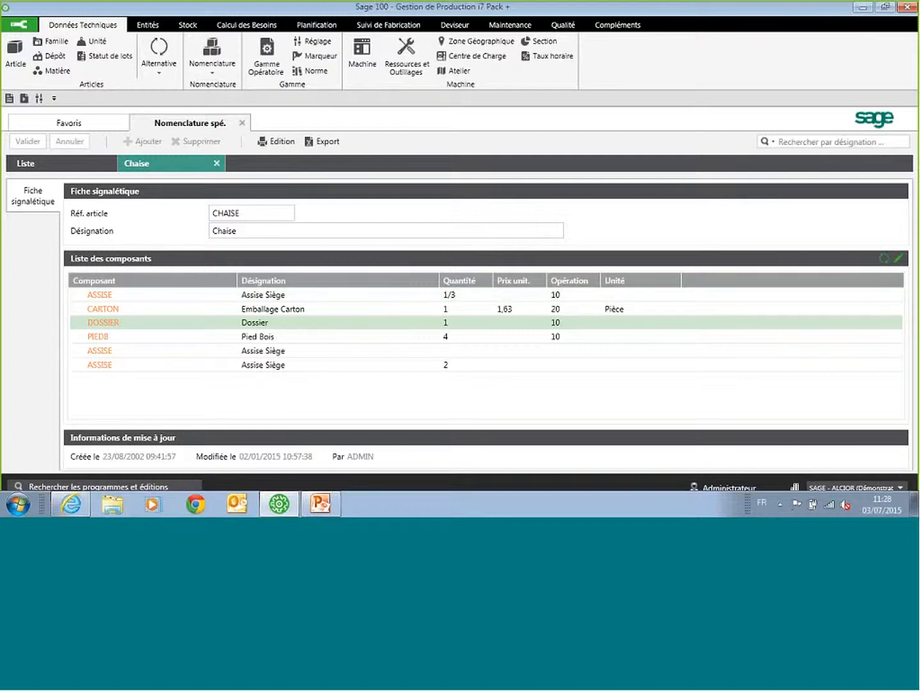
pyautogui.click(217, 163)
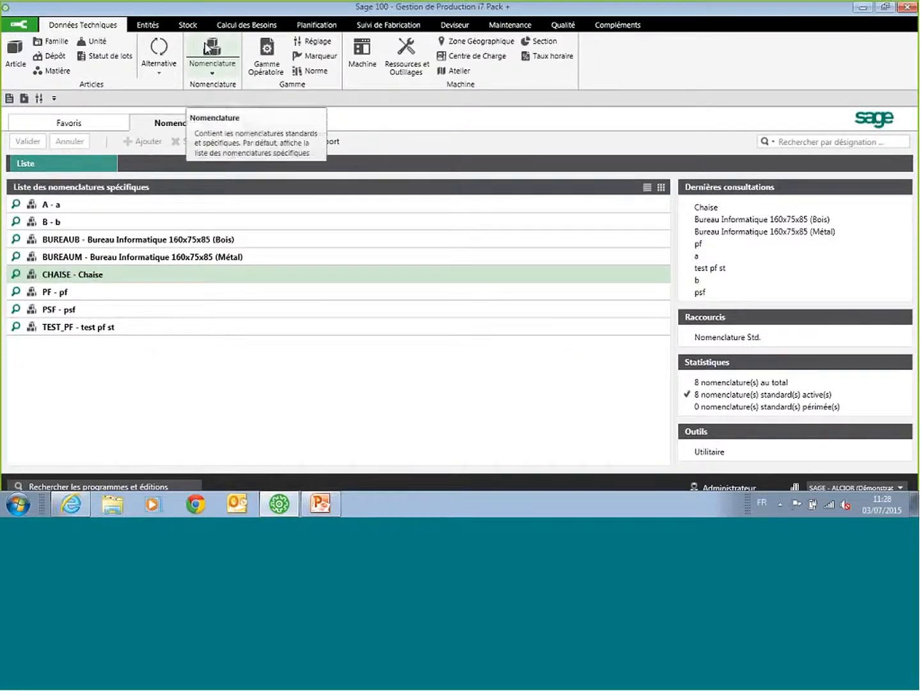
# Step: Examine the operations of the CHAISE routing in the list of operation routings, closing the record and the list at the end
pyautogui.click(267, 56)
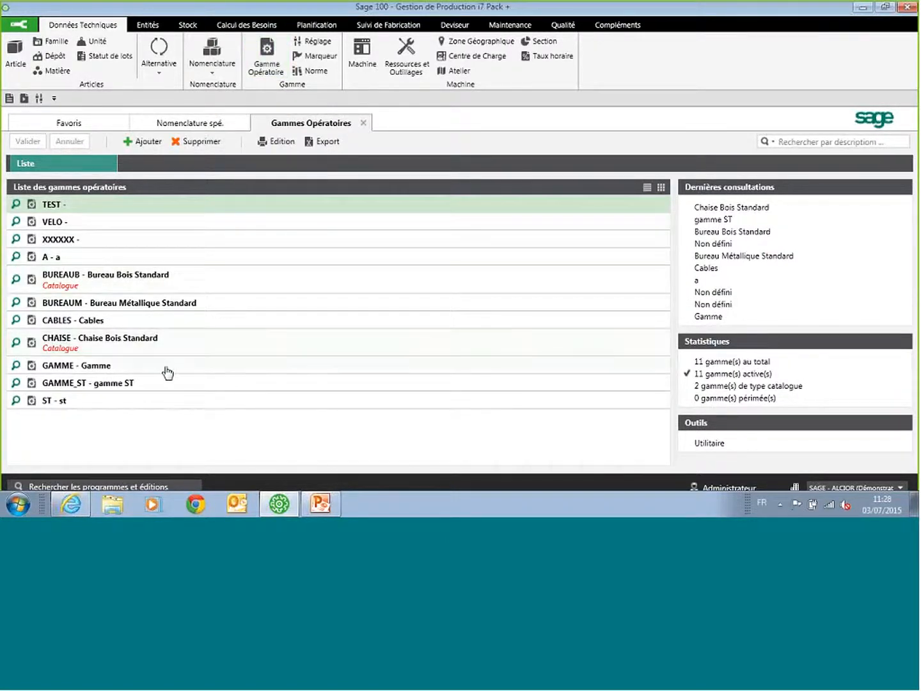
pyautogui.doubleClick(183, 351)
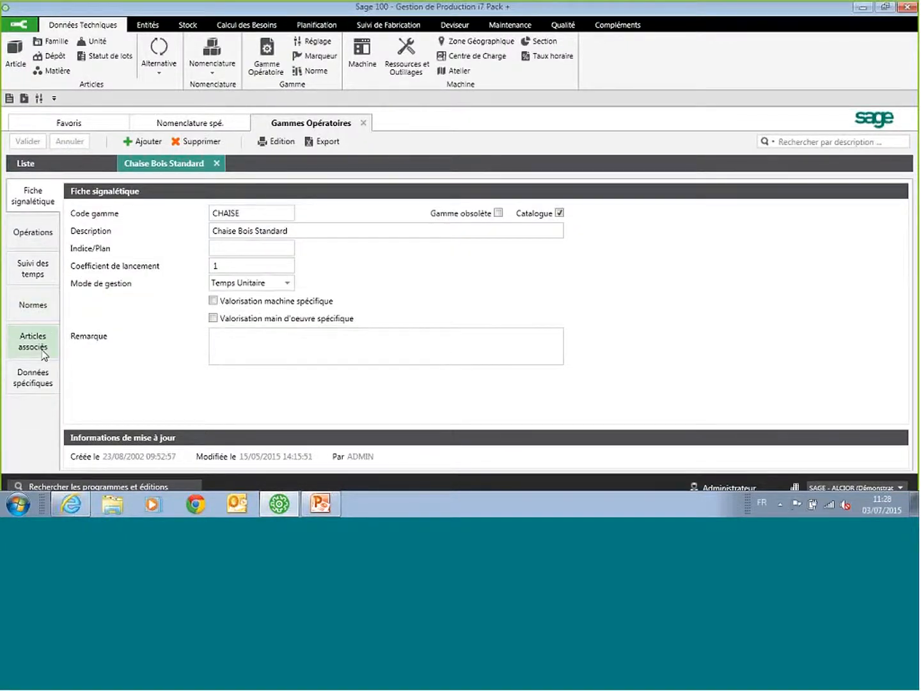
pyautogui.click(34, 235)
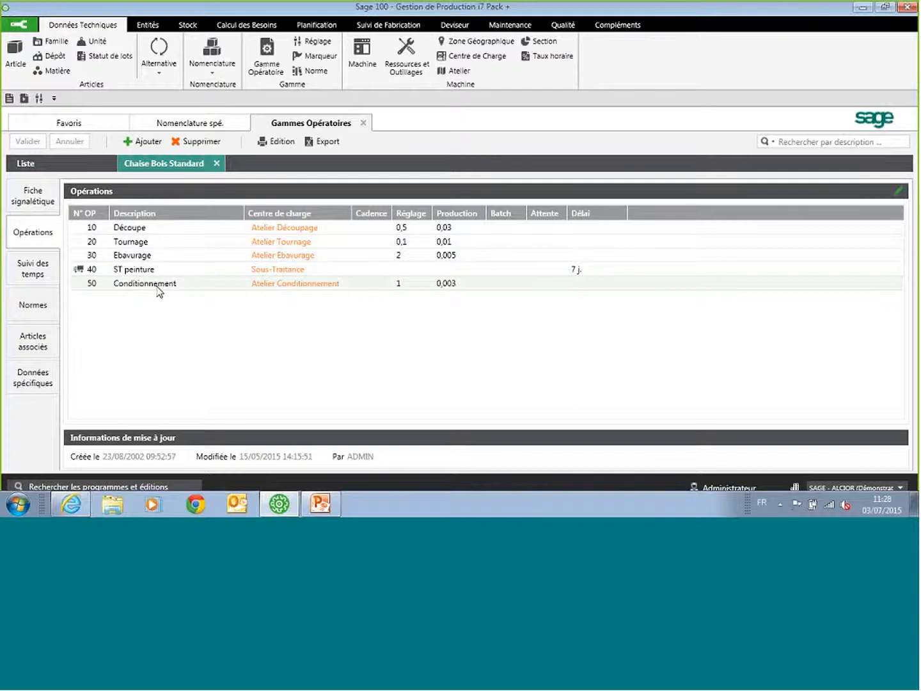
pyautogui.click(168, 236)
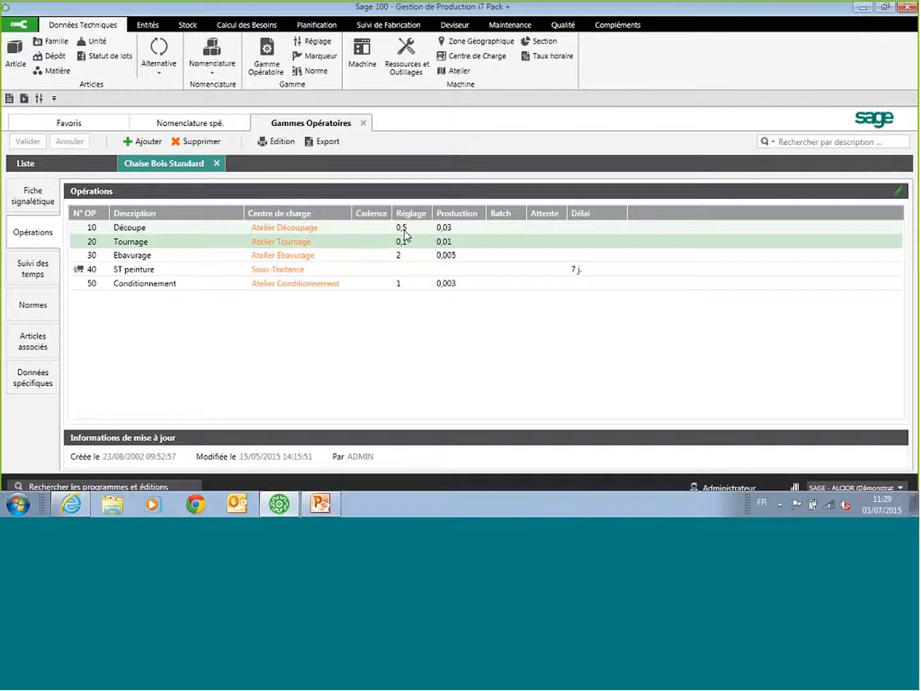
pyautogui.click(217, 163)
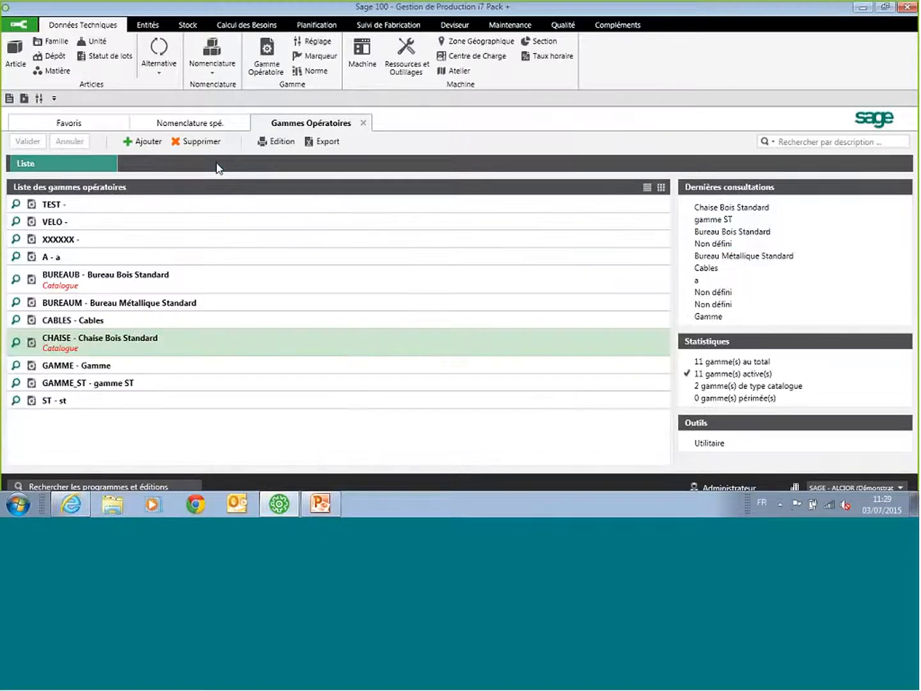
pyautogui.click(363, 124)
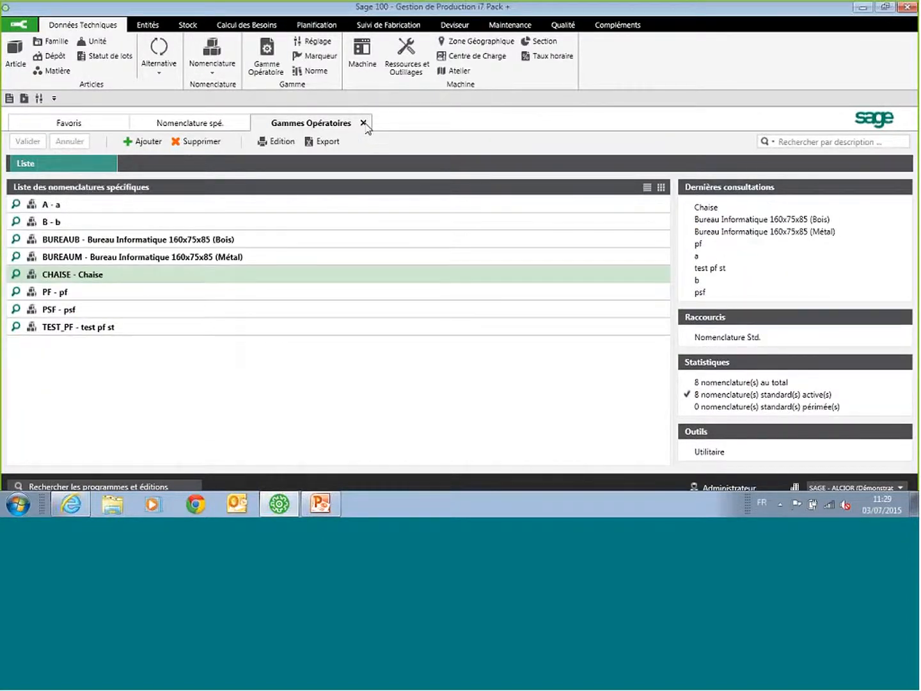
# Step: Close the specific bills of materials and look through the list of machines, closing it at the end
pyautogui.click(241, 124)
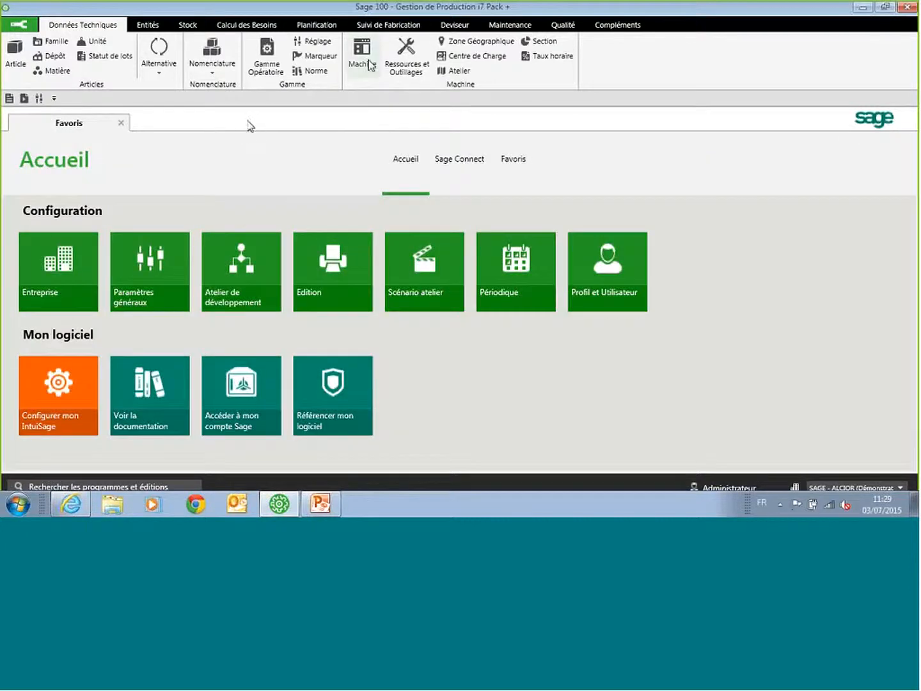
pyautogui.click(365, 55)
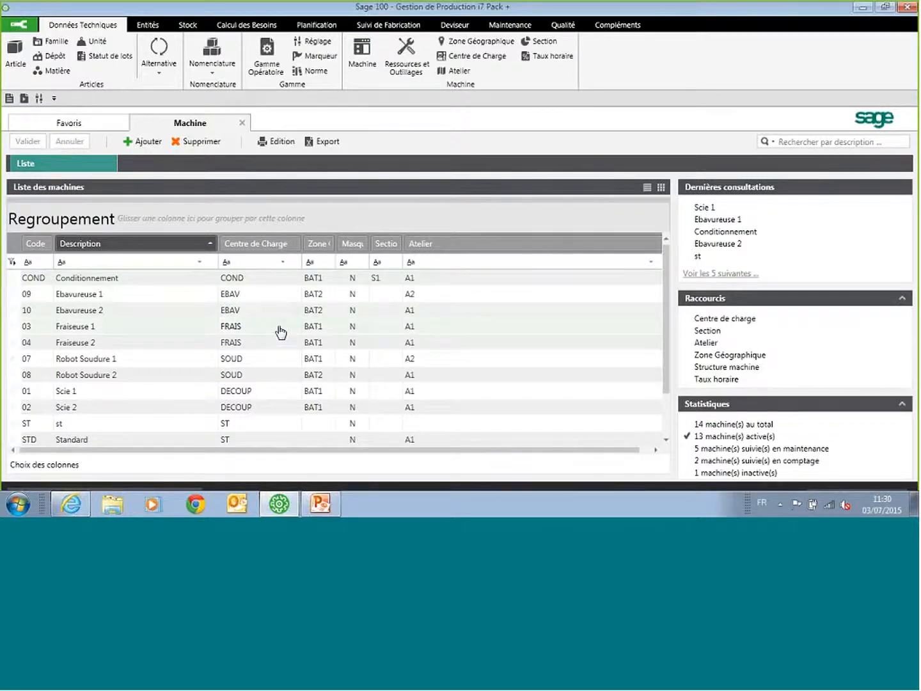
pyautogui.click(242, 123)
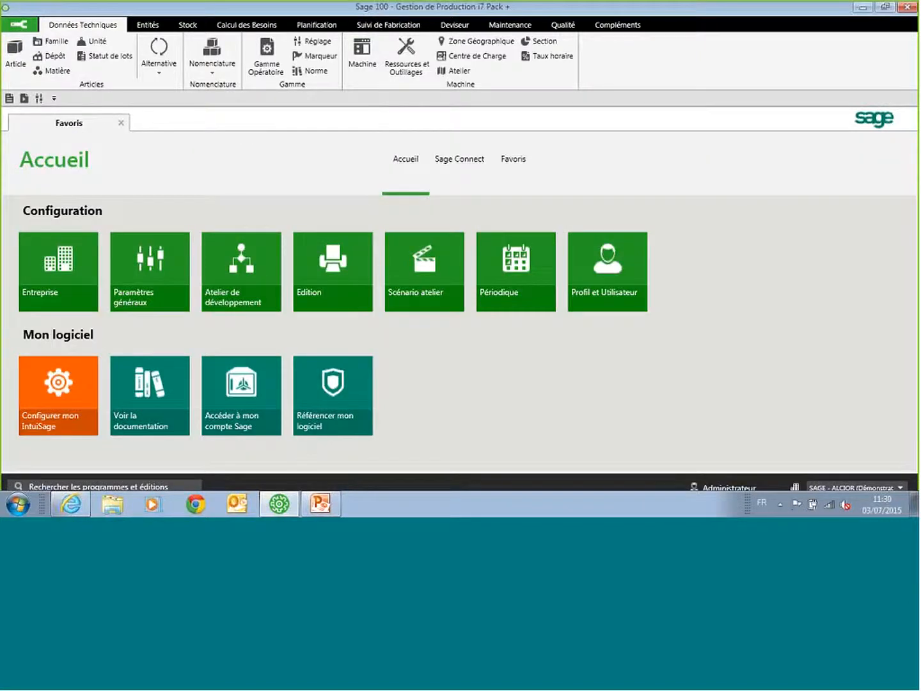
# Step: Look at the requirements calculation (Calcul des besoins) and leave it
pyautogui.click(246, 27)
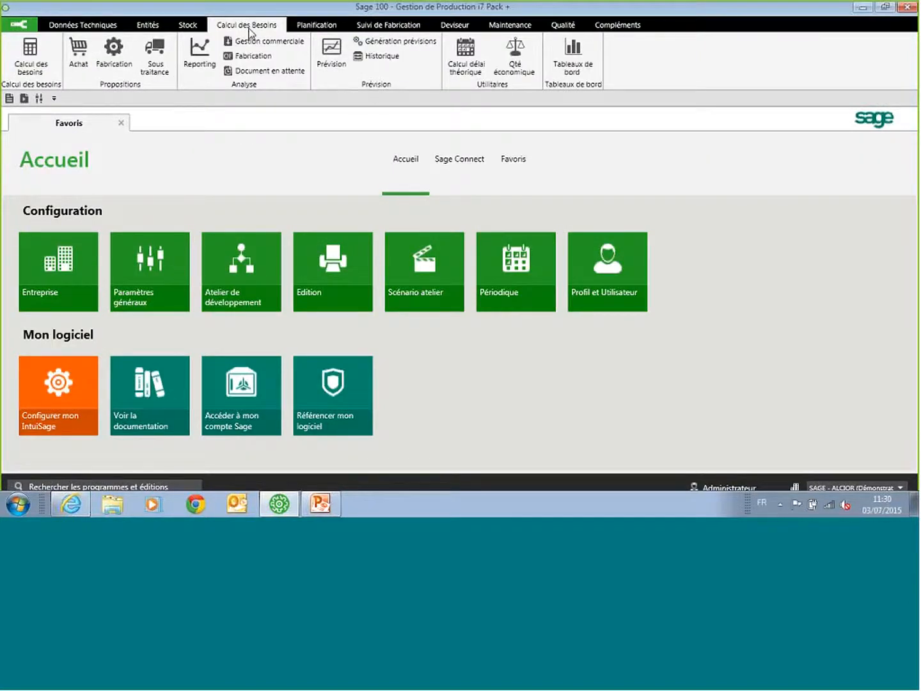
pyautogui.click(33, 59)
pyautogui.click(573, 452)
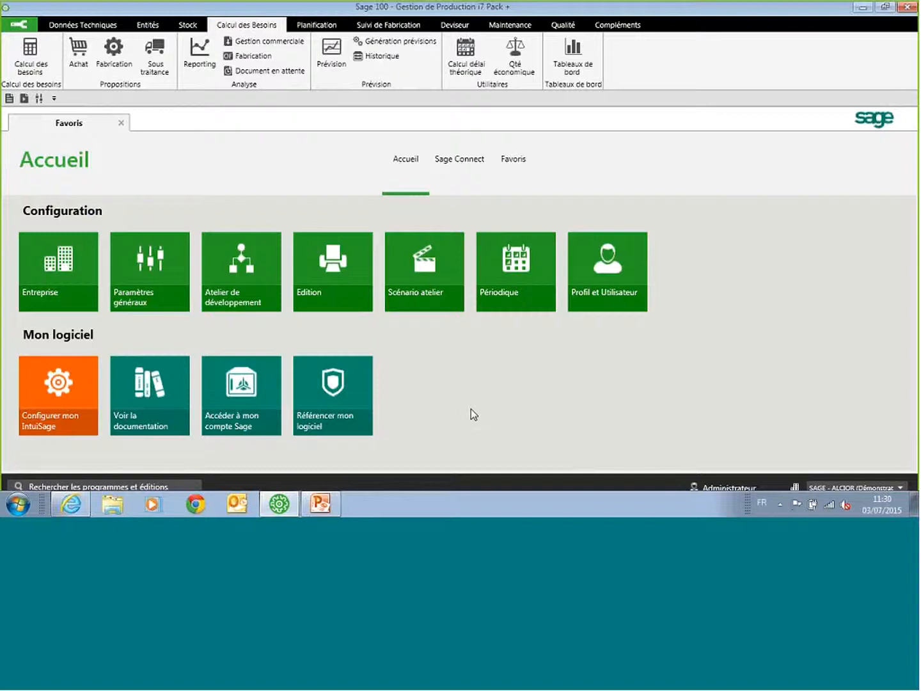
# Step: Examine the production proposals and the details of the BUREAUB proposal for 200 pieces due 01/01/2016, cancelling the proposal dialog
pyautogui.click(114, 55)
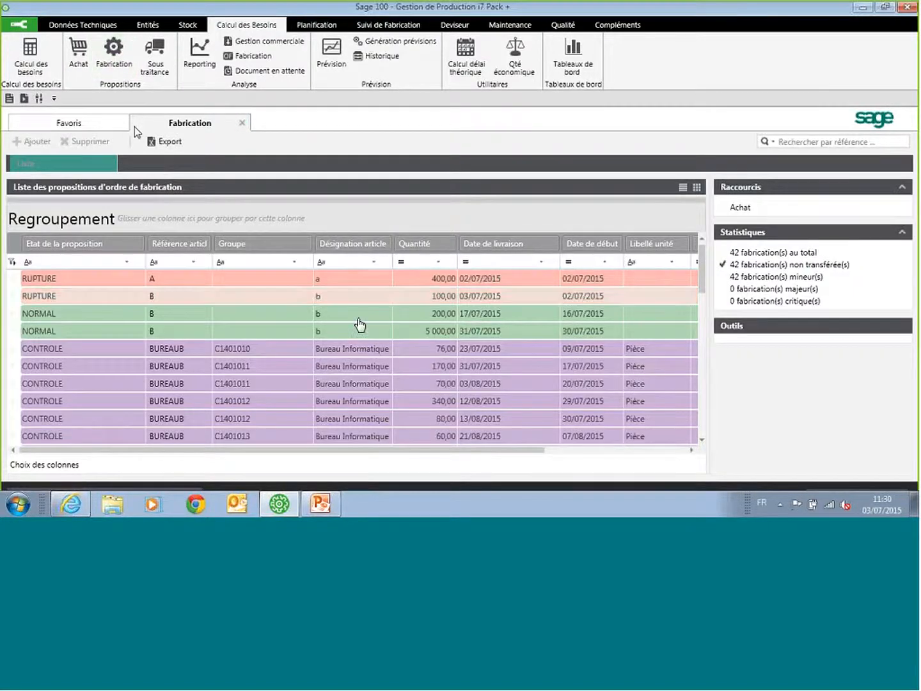
pyautogui.scroll(-1, 409, 320)
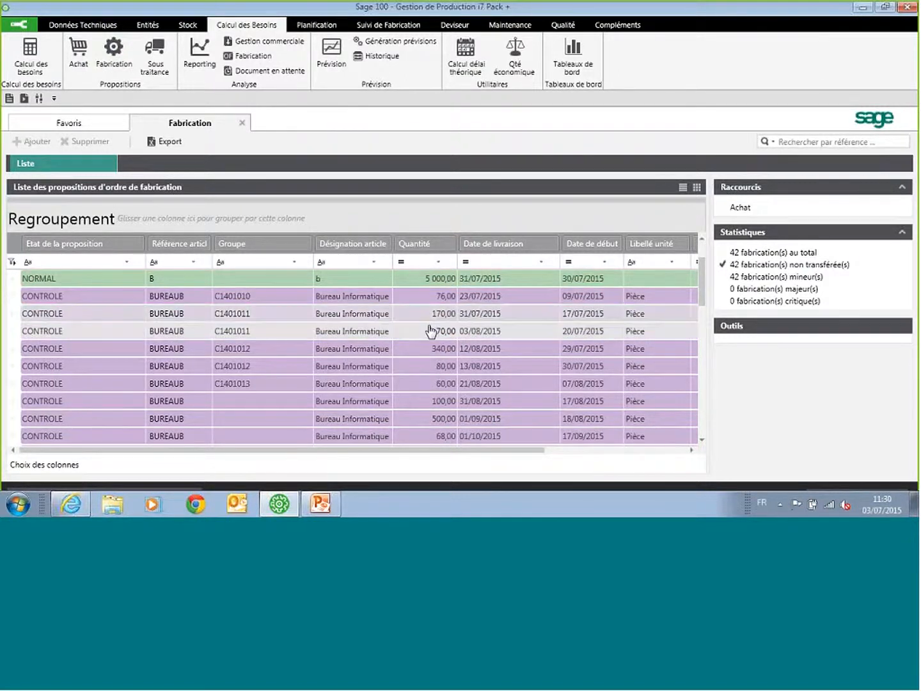
pyautogui.click(430, 332)
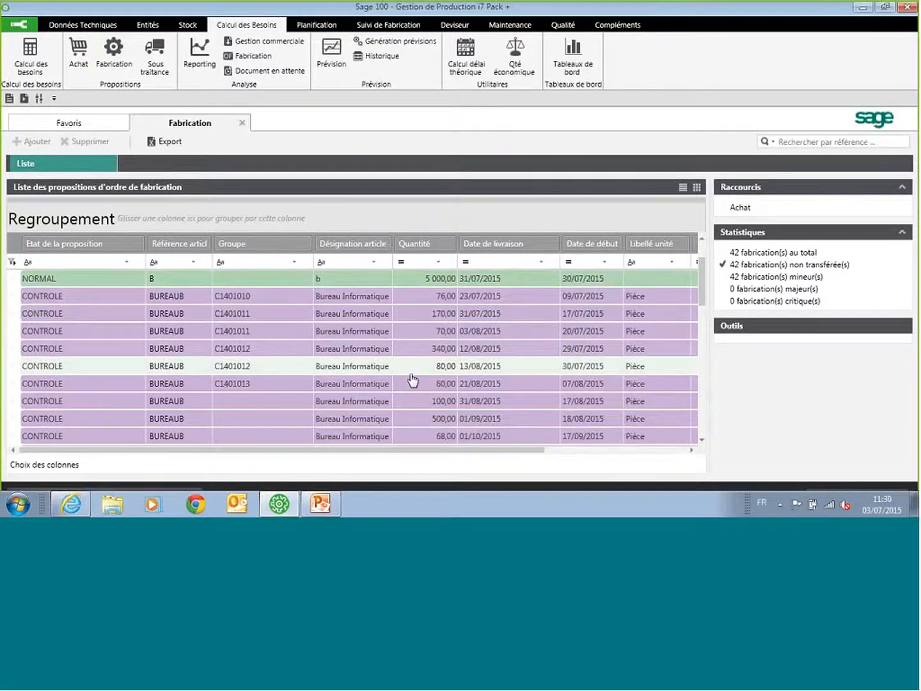
pyautogui.scroll(-2, 413, 383)
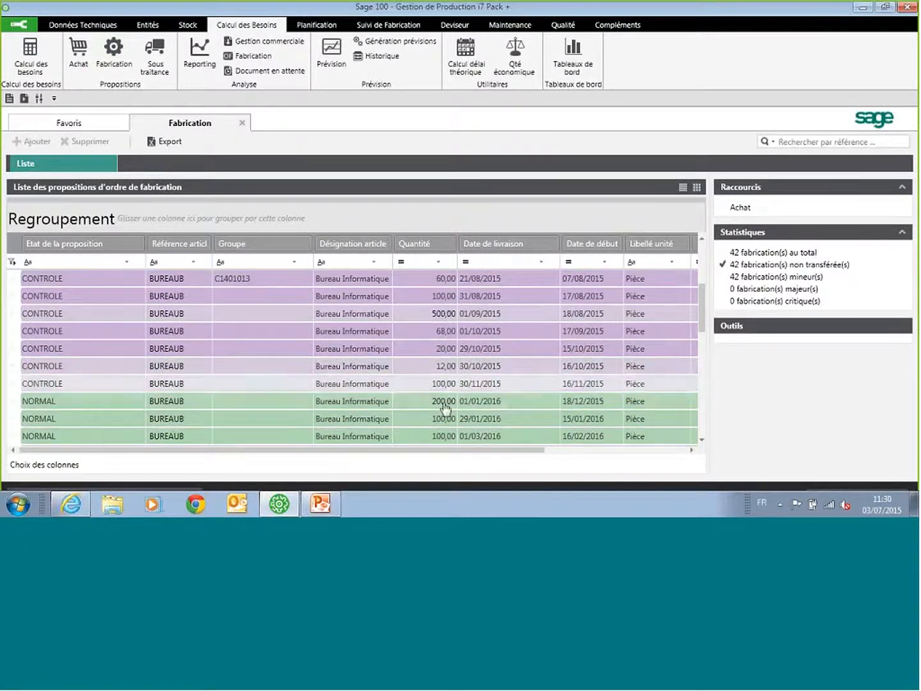
pyautogui.click(526, 403)
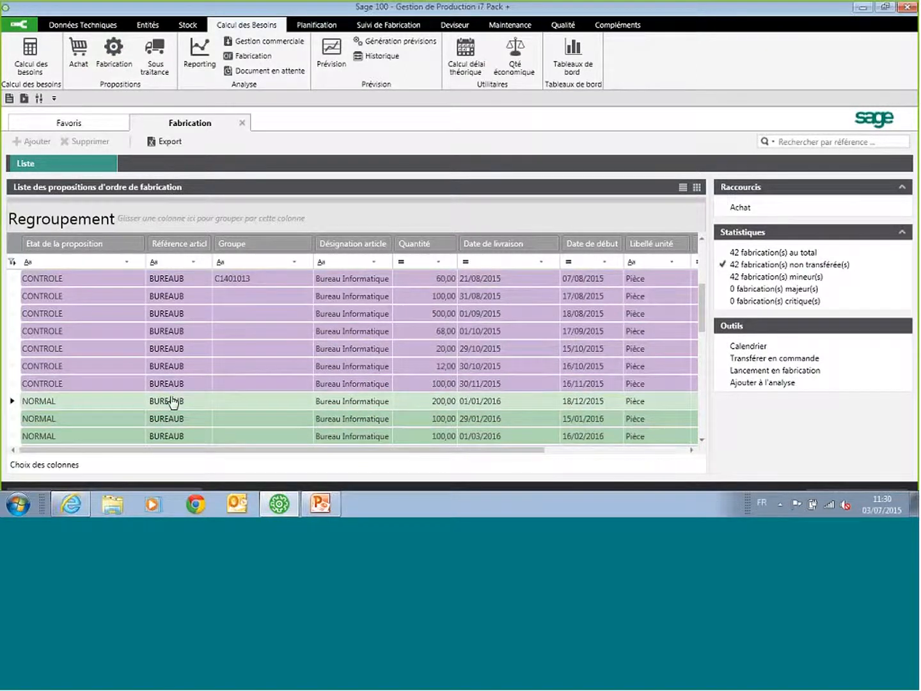
pyautogui.doubleClick(508, 410)
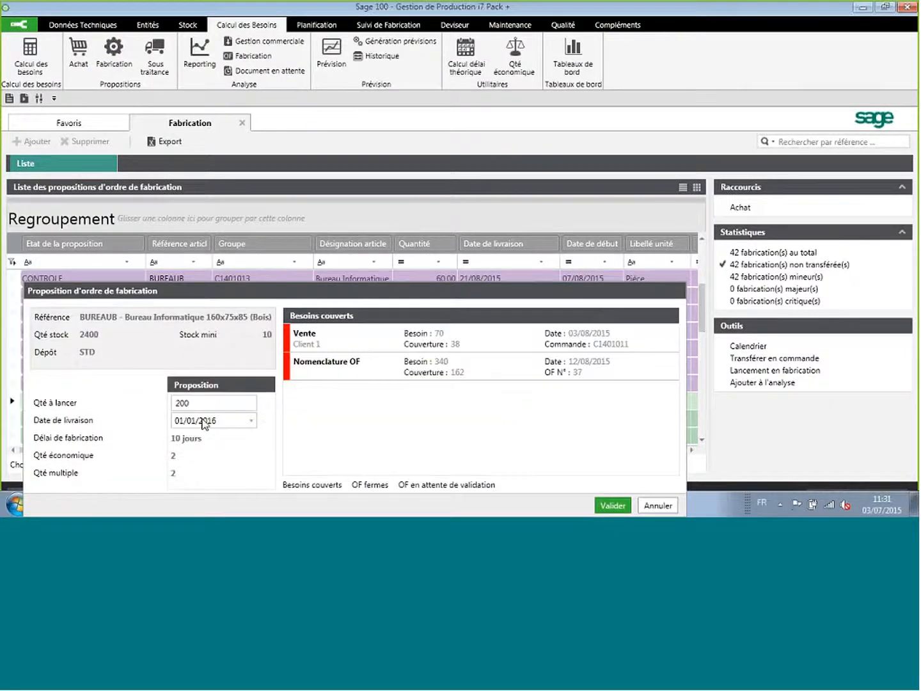
pyautogui.click(655, 505)
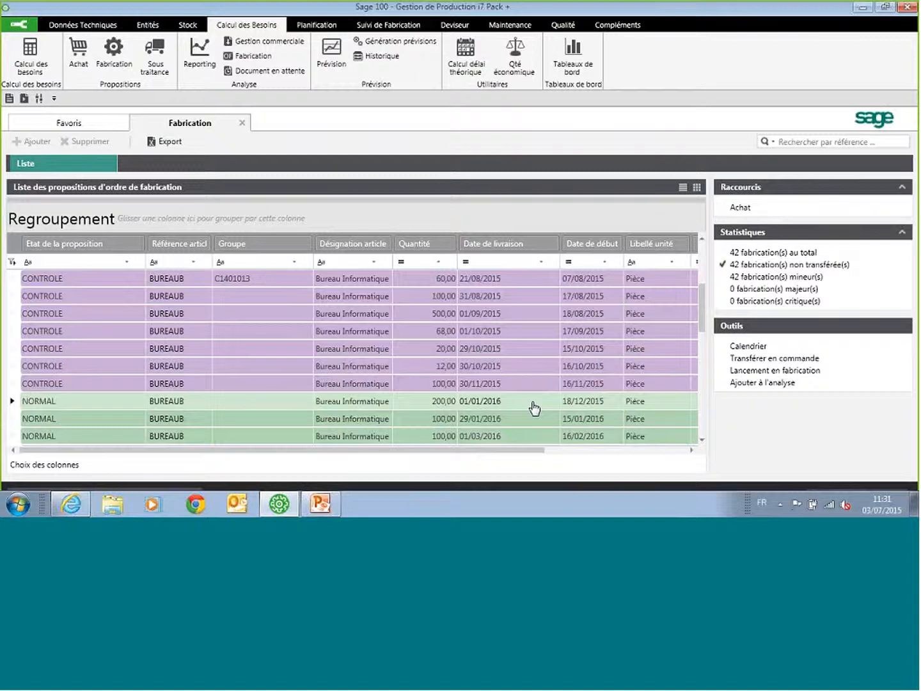
# Step: Launch the selected BUREAUB proposal for 200 pieces into production and close the production proposals
pyautogui.click(791, 377)
pyautogui.click(601, 340)
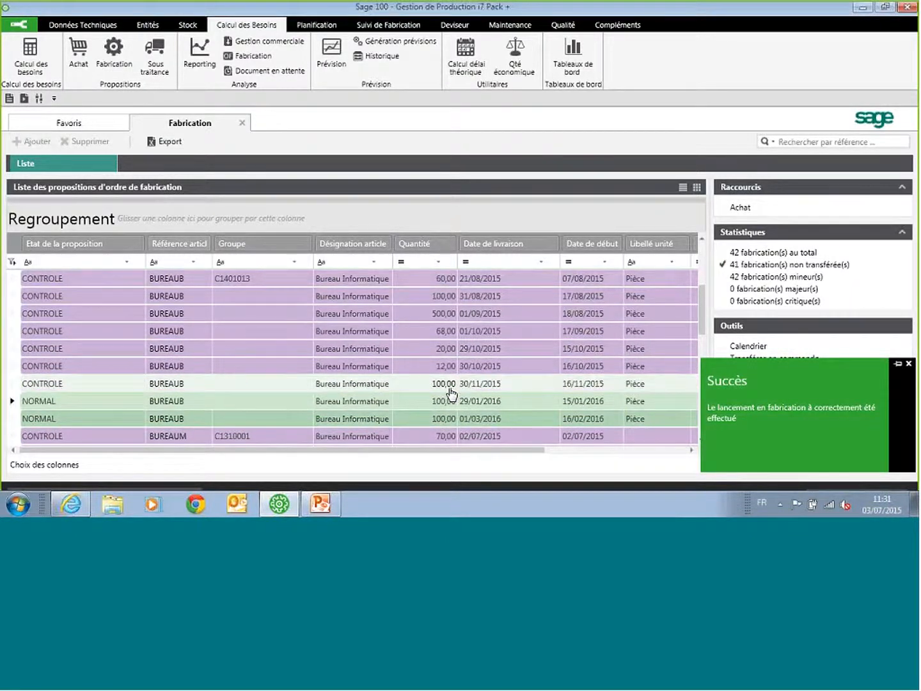
pyautogui.click(242, 122)
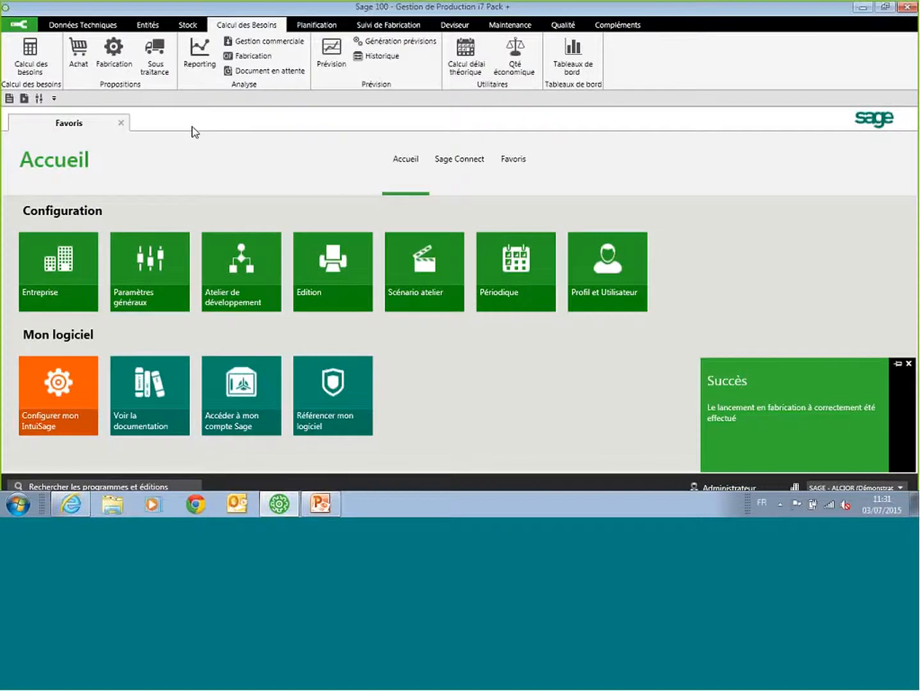
# Step: Review the ASSISE purchase proposal of group C1401010 from ETS DEBOIS and validate it with an order quantity of 1112
pyautogui.click(86, 52)
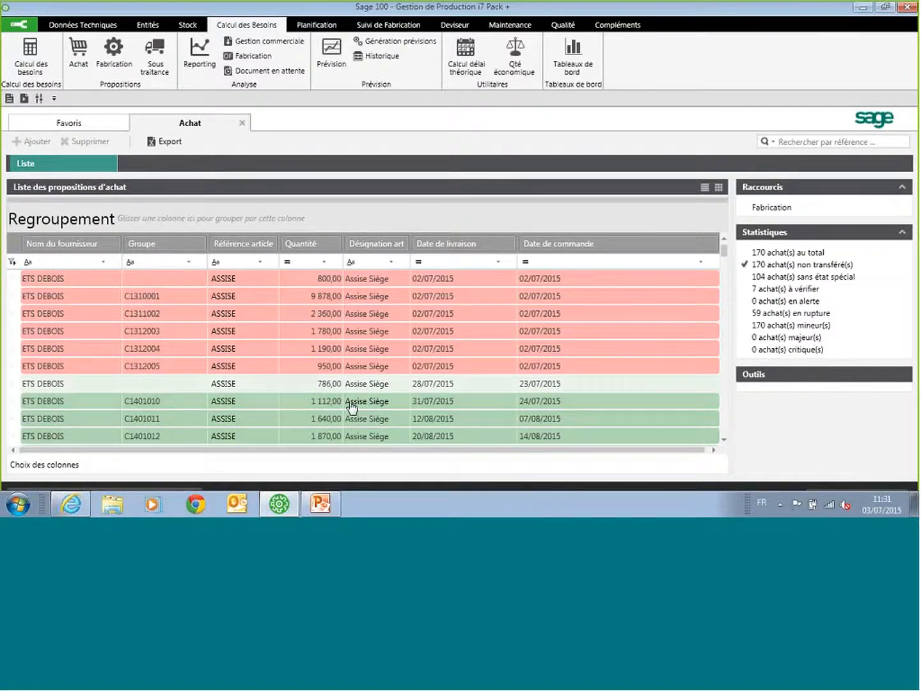
pyautogui.click(311, 407)
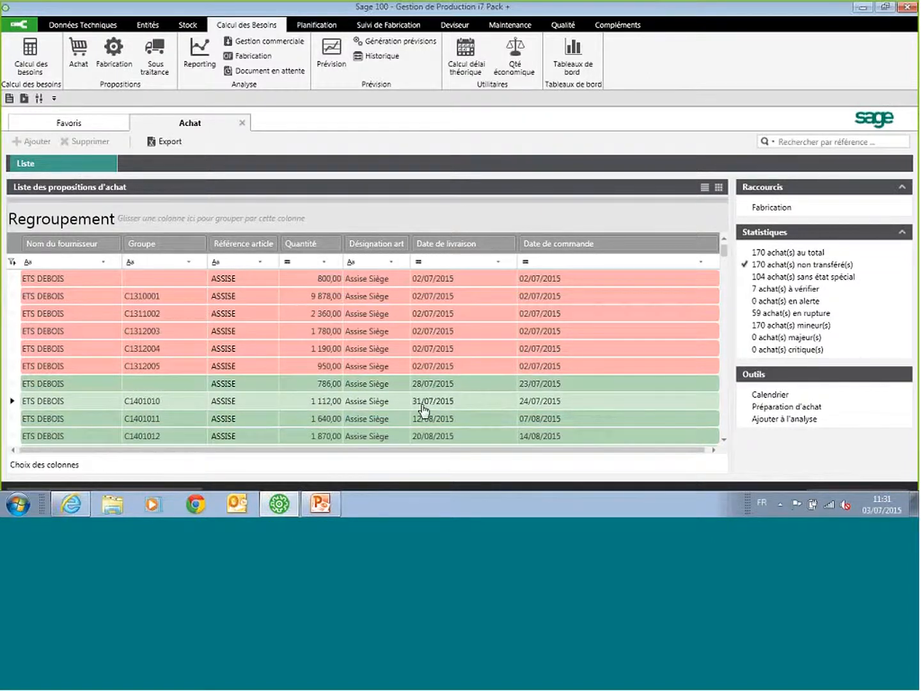
pyautogui.doubleClick(607, 407)
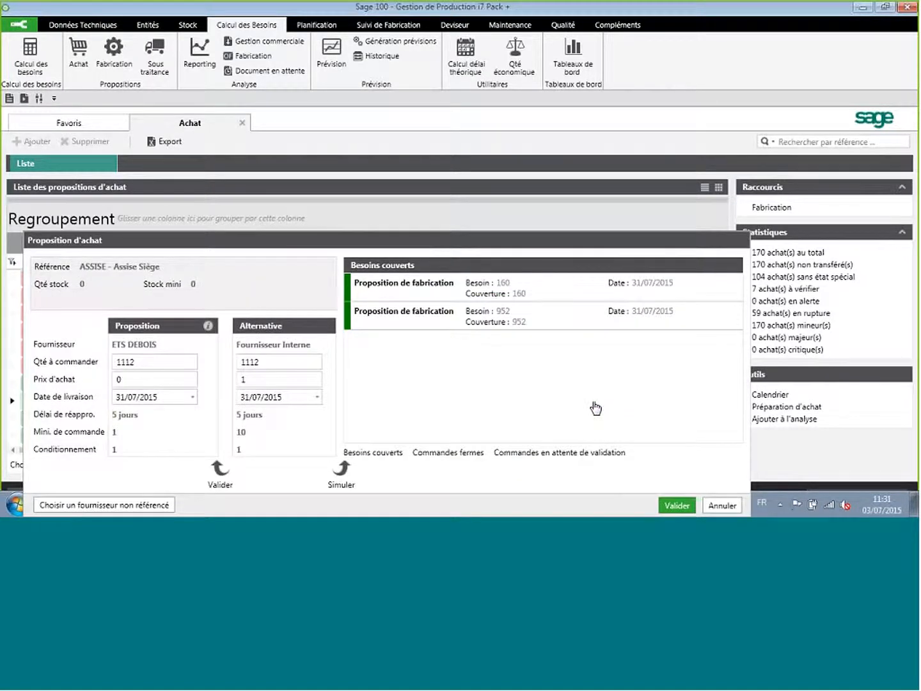
pyautogui.moveTo(158, 362); pyautogui.dragTo(104, 359)
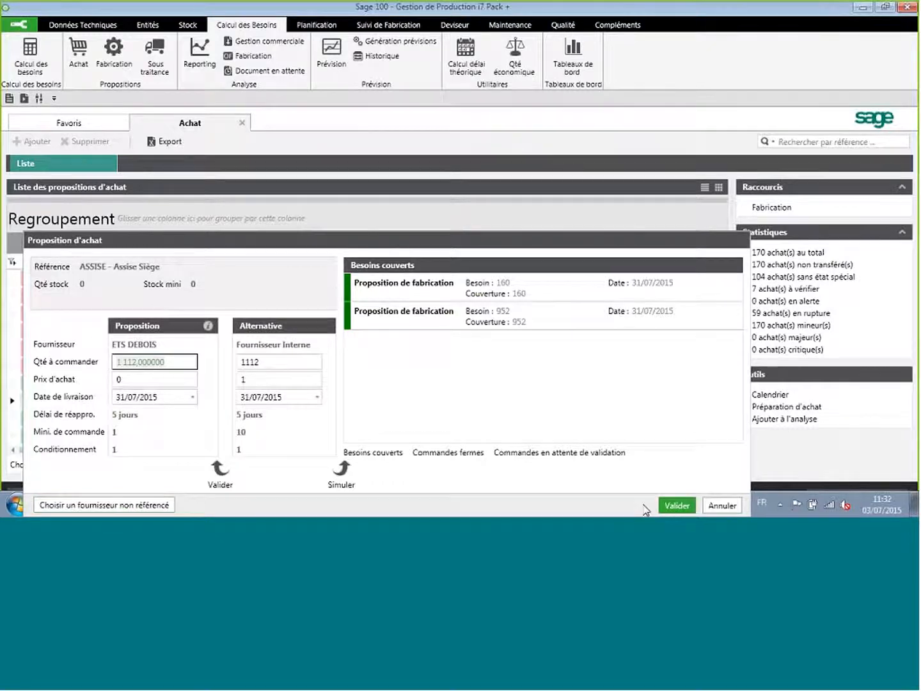
pyautogui.click(675, 506)
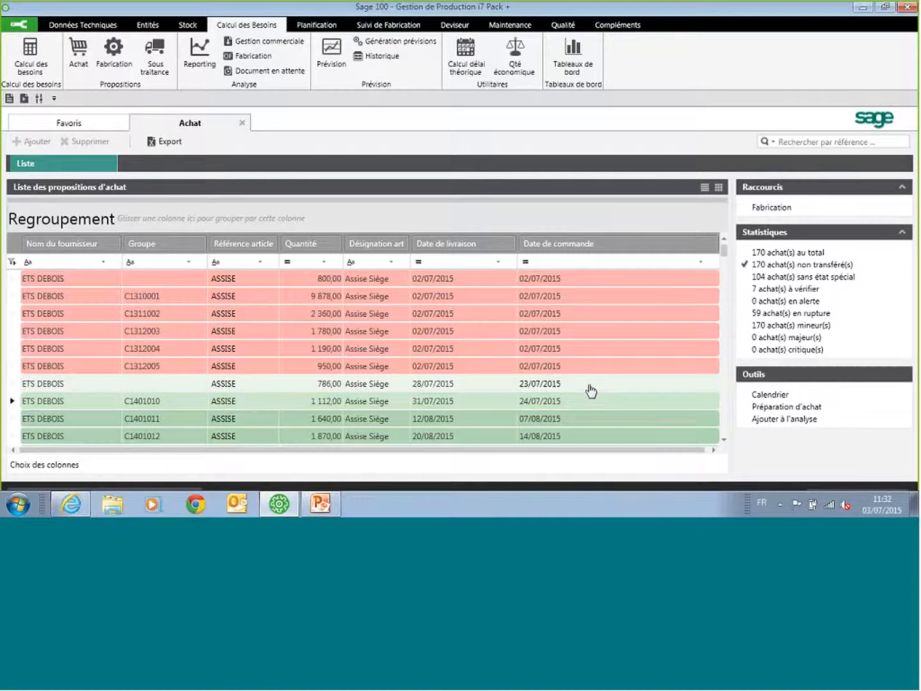
# Step: Group the ASSISE purchase proposals for 786 and 1112 into one proposal for 1898 with delivery date 28/07/2015
pyautogui.scroll(-2, 590, 392)
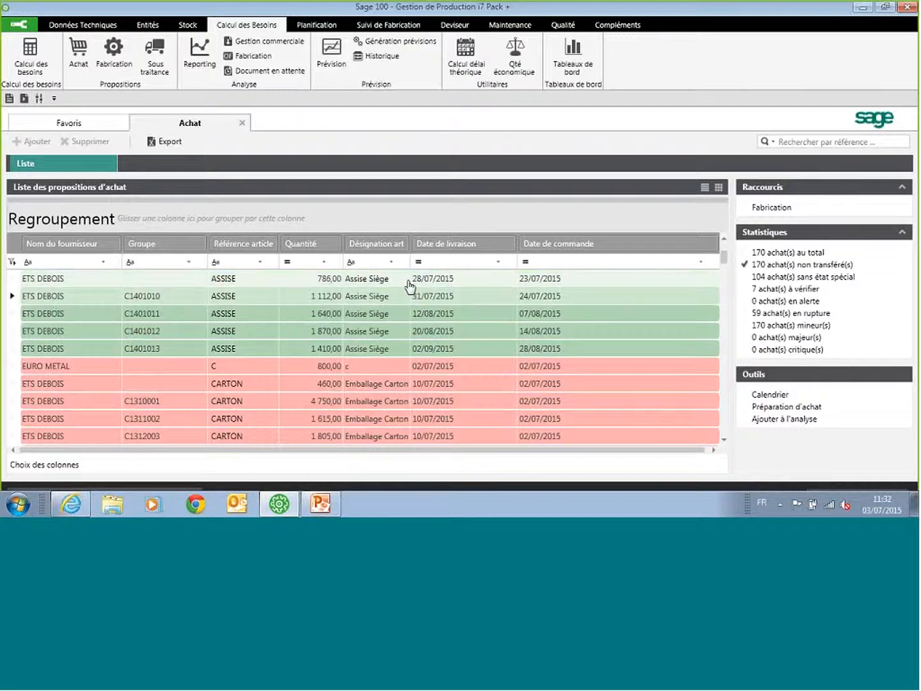
pyautogui.rightClick(469, 283)
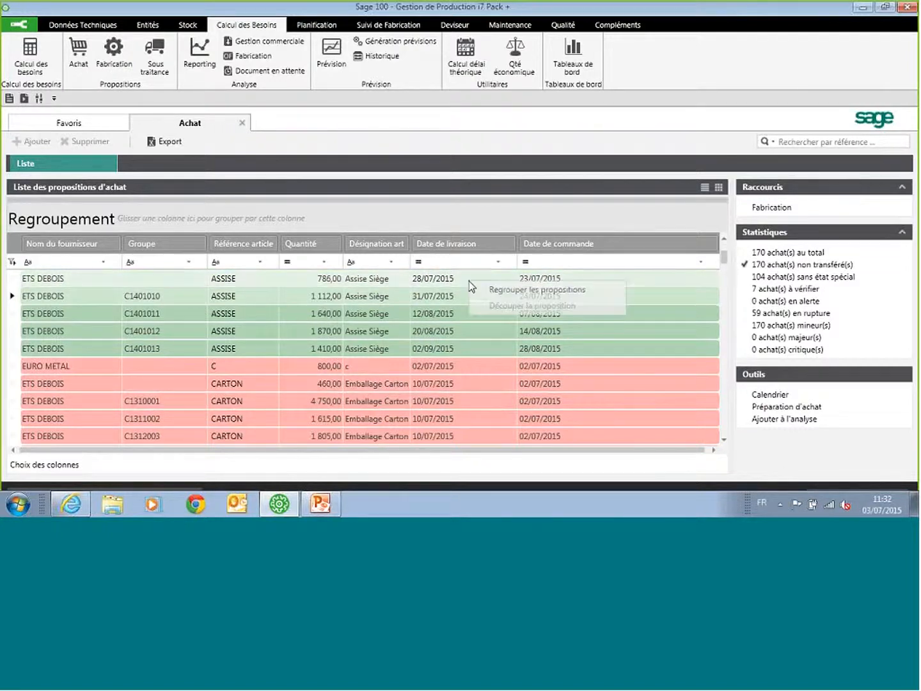
pyautogui.click(508, 292)
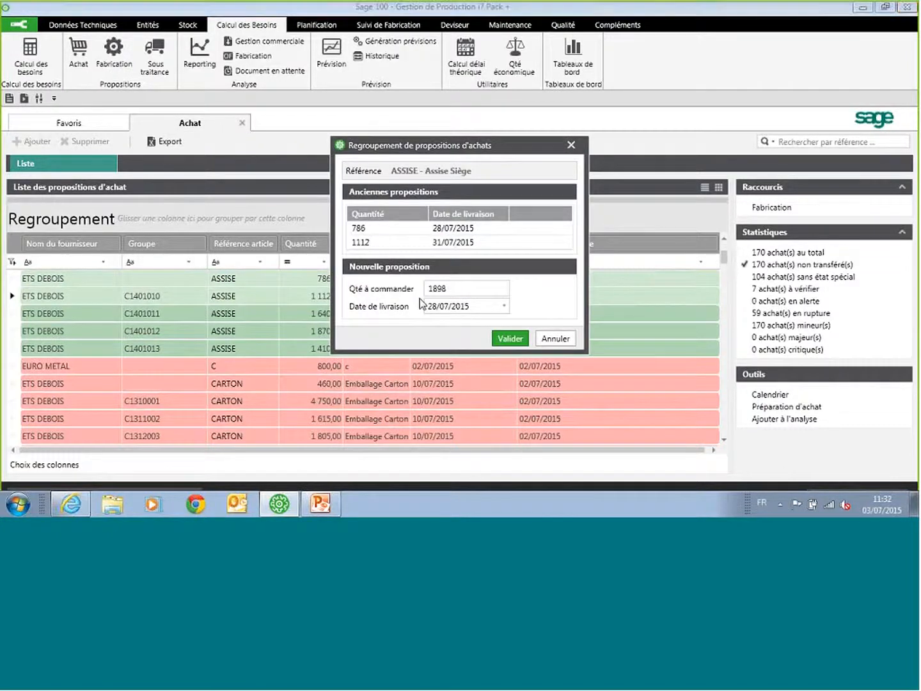
pyautogui.click(509, 338)
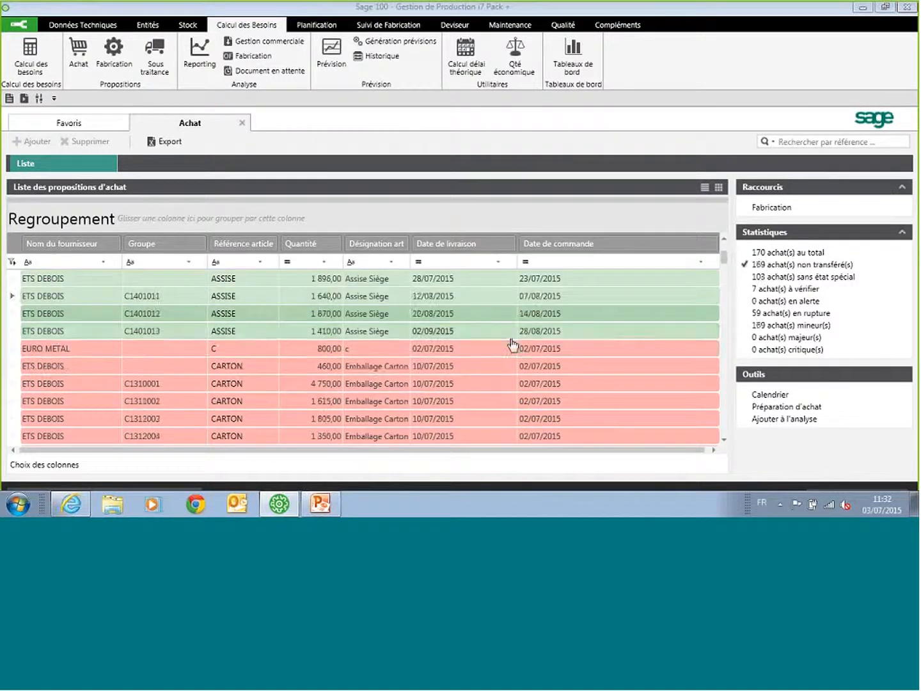
# Step: Transfer the grouped ASSISE proposal for 1898 to purchase preparation and close the purchase proposals
pyautogui.rightClick(475, 285)
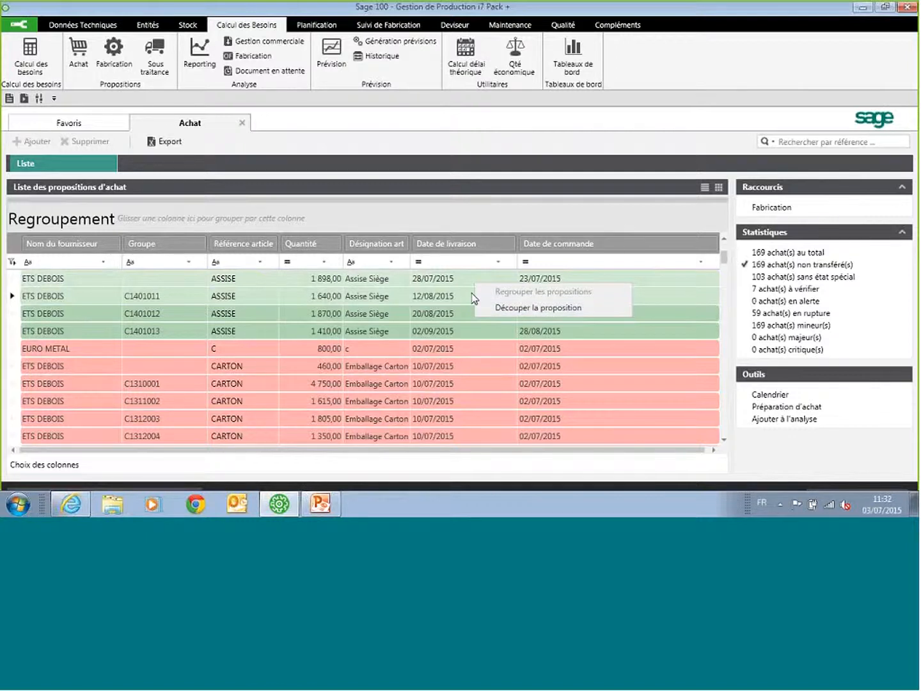
pyautogui.click(450, 281)
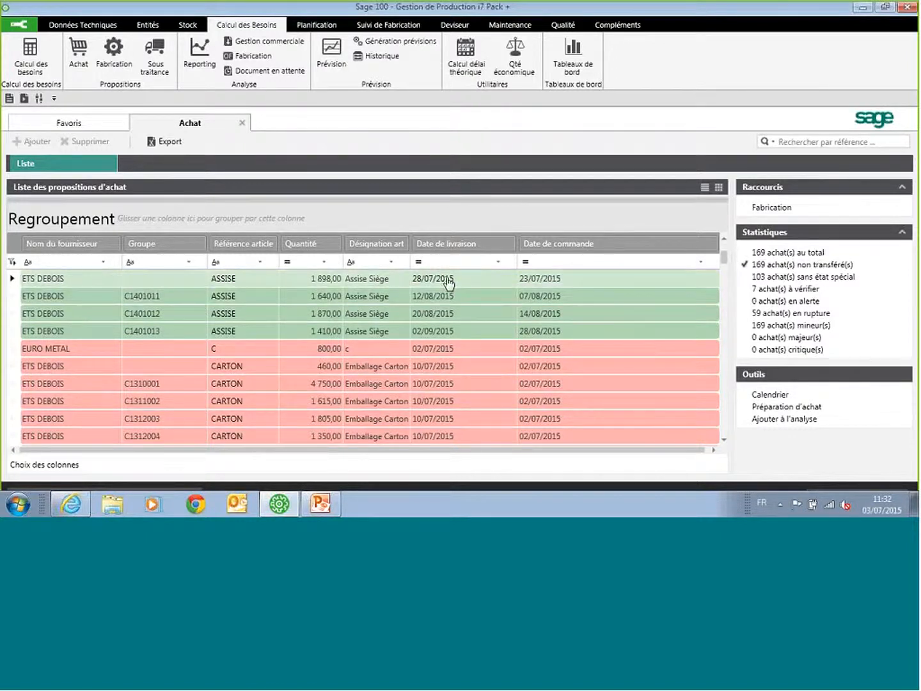
pyautogui.click(786, 410)
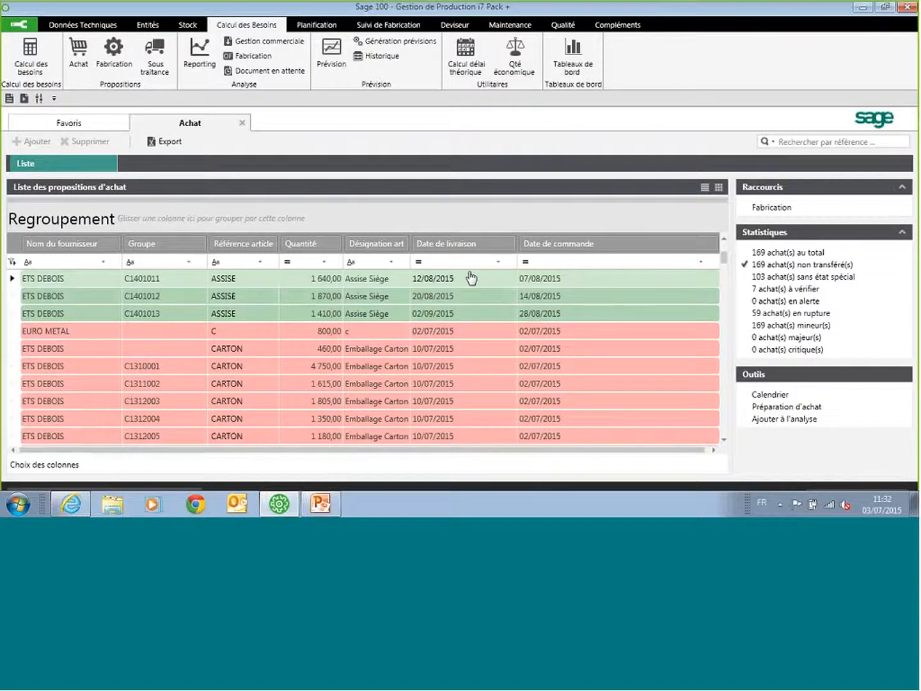
pyautogui.click(242, 123)
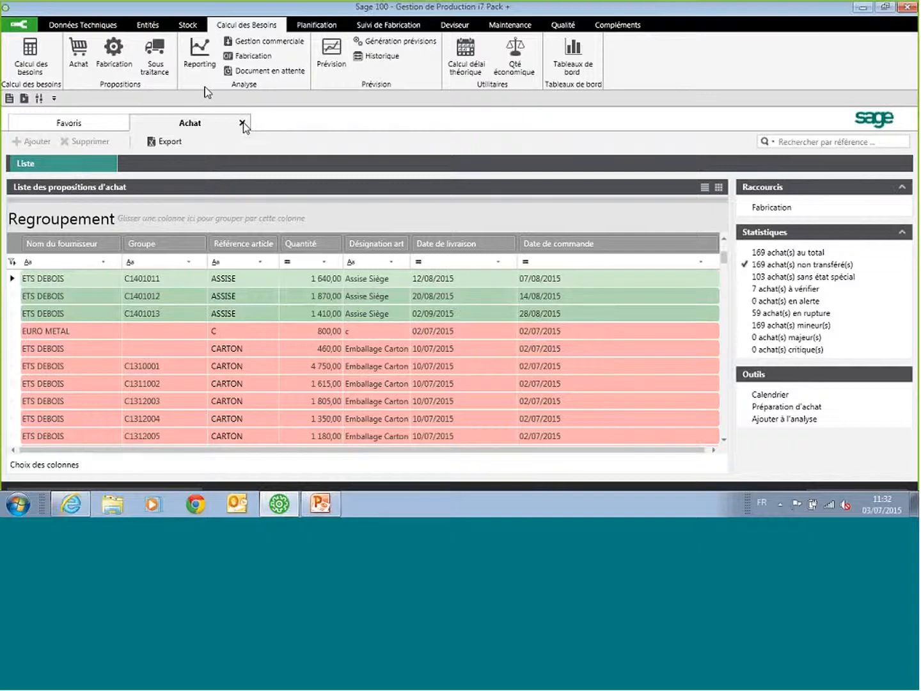
# Step: Examine the subcontracting proposal for article TEST_PF from supplier ETS DEBOIS
pyautogui.click(157, 57)
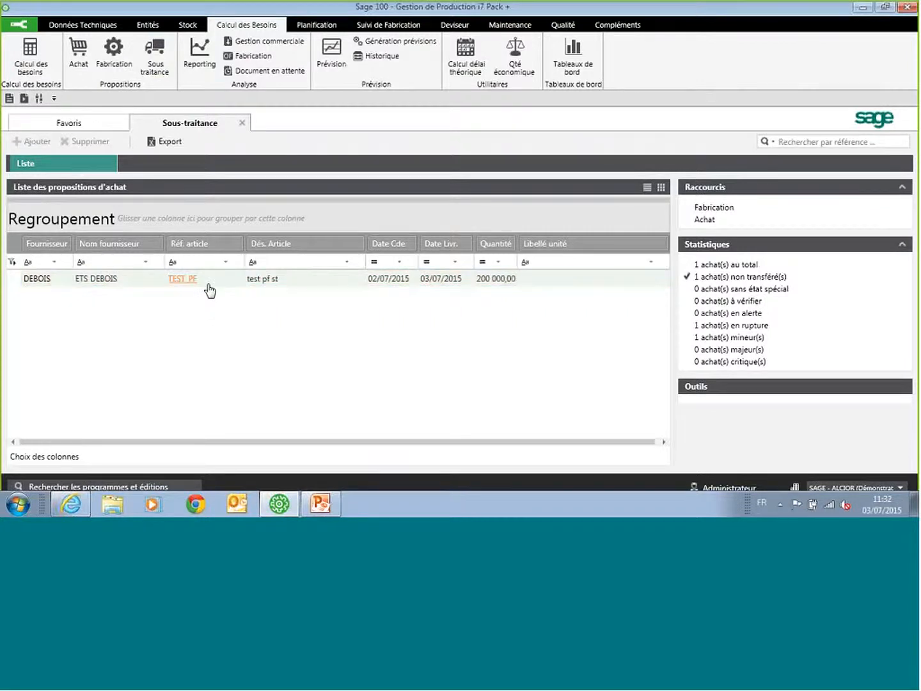
pyautogui.click(314, 281)
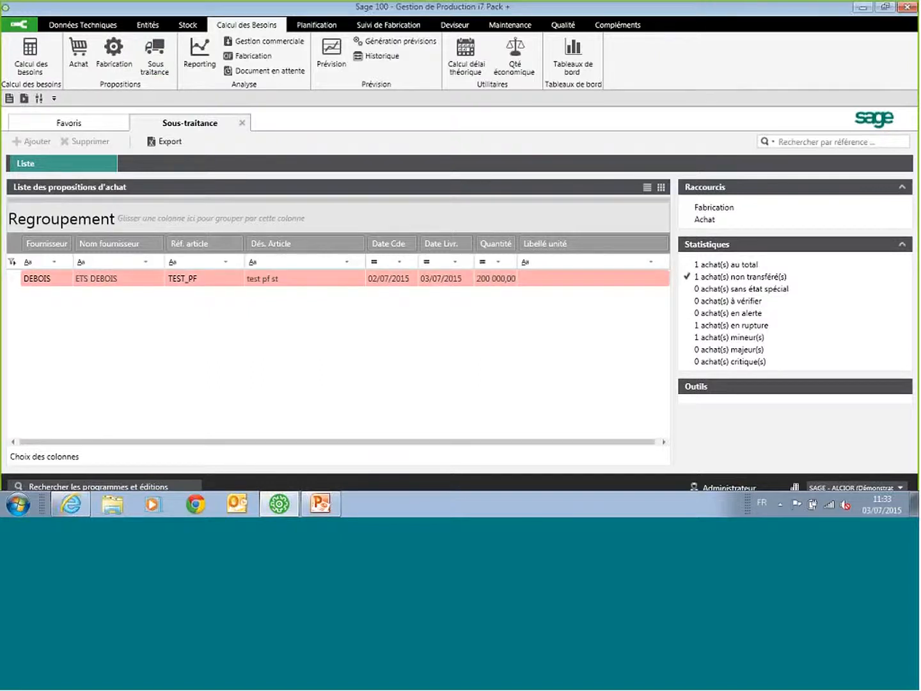
# Step: Leave the subcontracting proposals and create a forecast with code 28, description Nouvelle prévision and Hebdomadaire management mode, with its details open
pyautogui.click(242, 123)
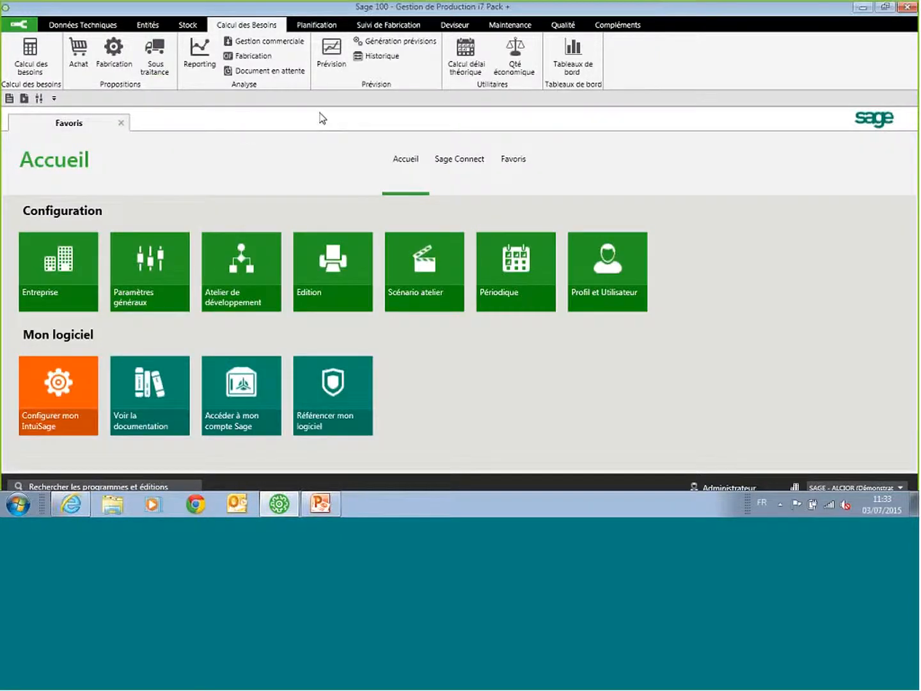
pyautogui.click(331, 56)
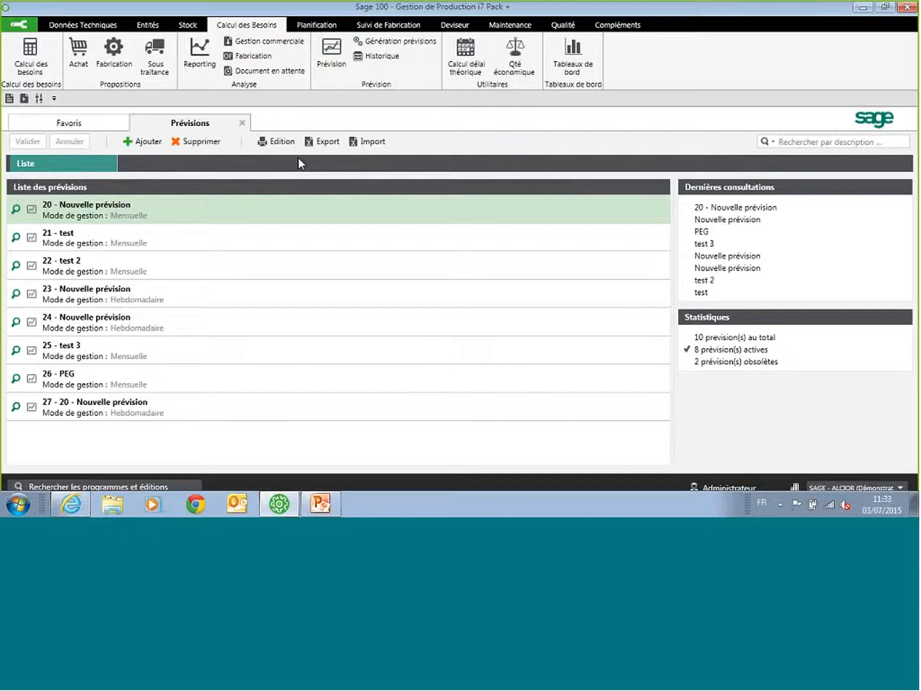
pyautogui.click(142, 143)
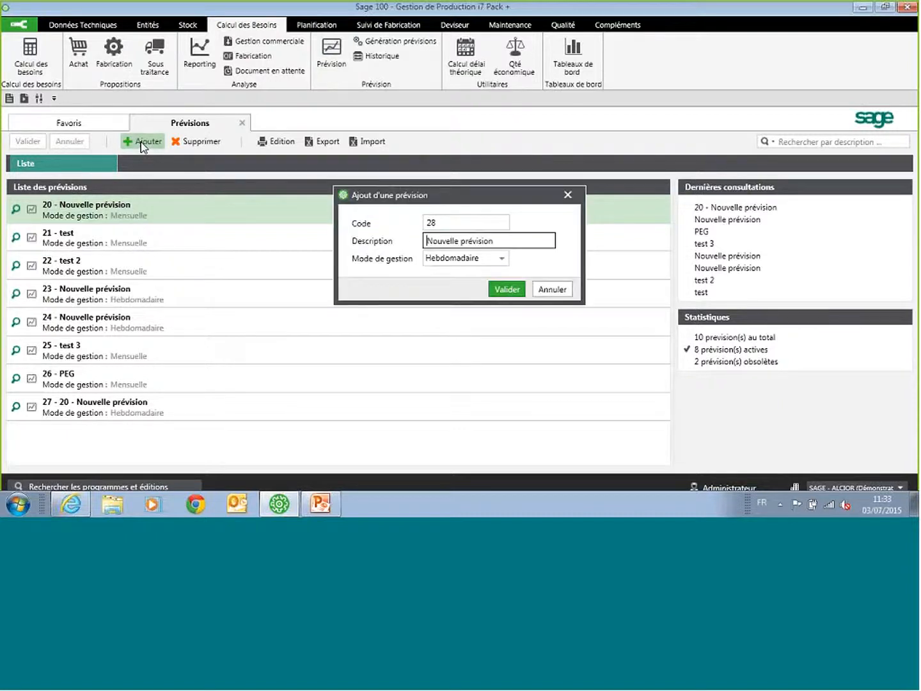
pyautogui.click(502, 291)
pyautogui.click(36, 242)
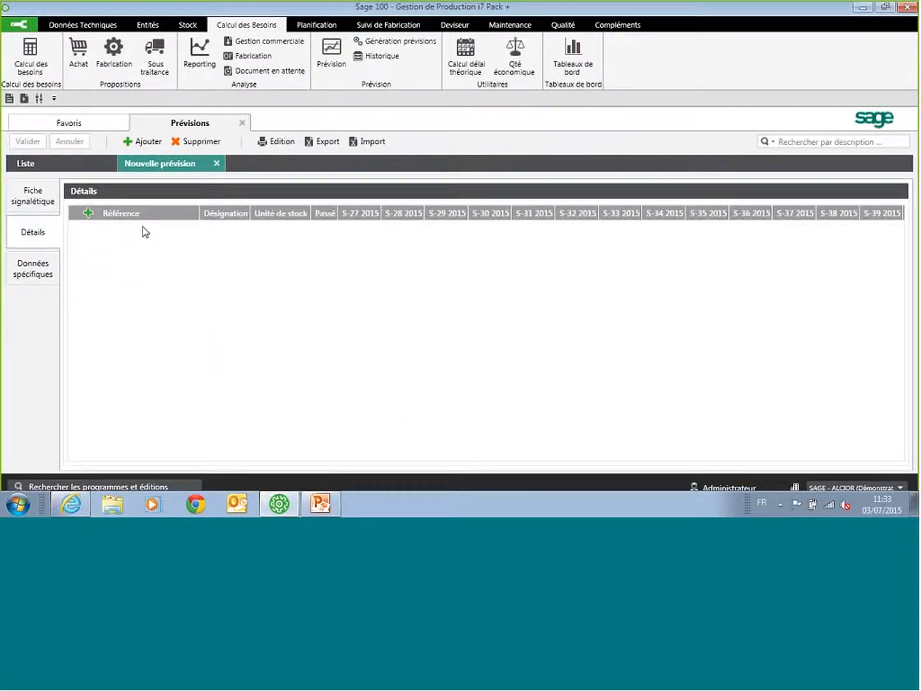
# Step: Add the article CHAISE to the details of the new forecast
pyautogui.click(90, 214)
pyautogui.click(407, 240)
pyautogui.write('CH')
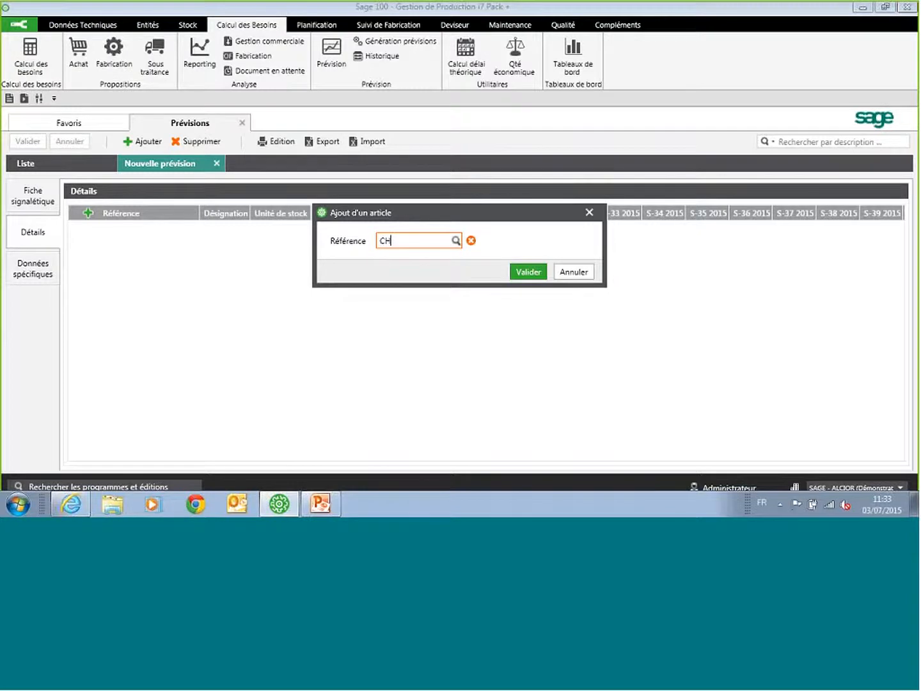
pyautogui.write('AISE')
pyautogui.click(528, 271)
# Step: Set the CHAISE forecast quantities to 10 for week S-32 2015 and 100 for week S-34 2015
pyautogui.click(524, 277)
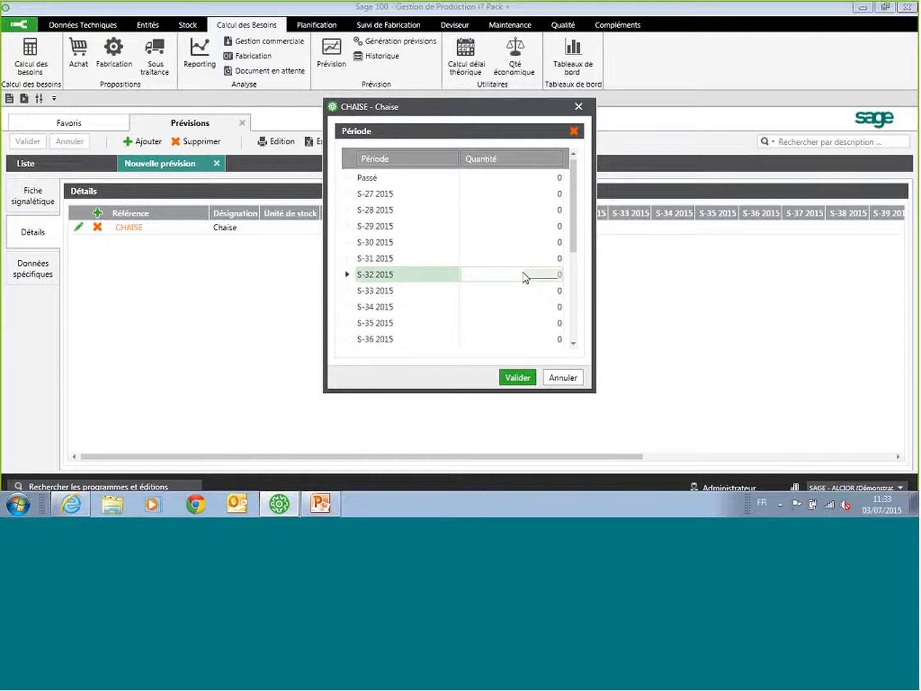
pyautogui.write('10')
pyautogui.click(531, 307)
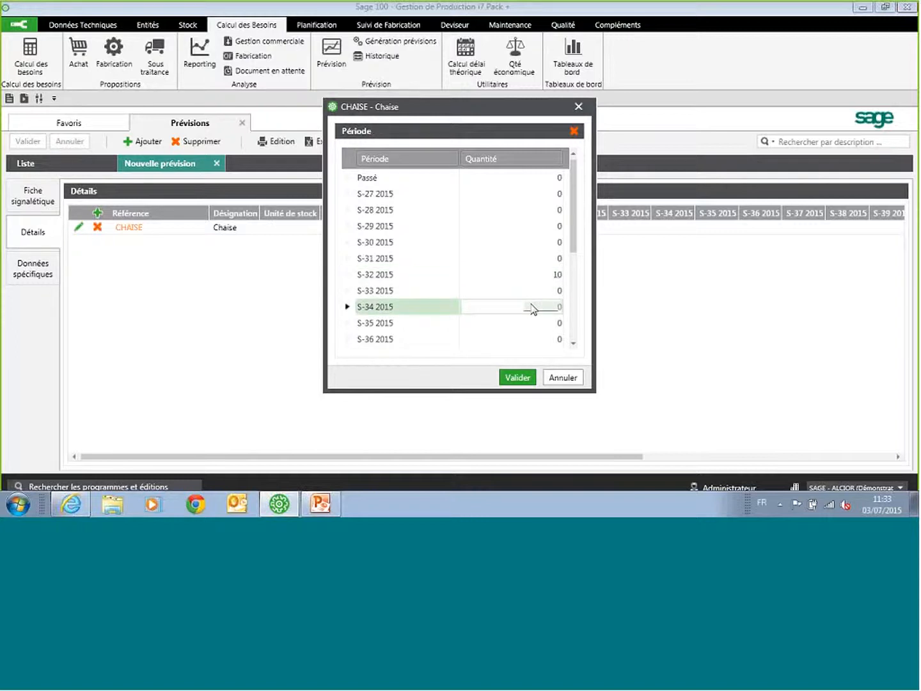
pyautogui.click(517, 377)
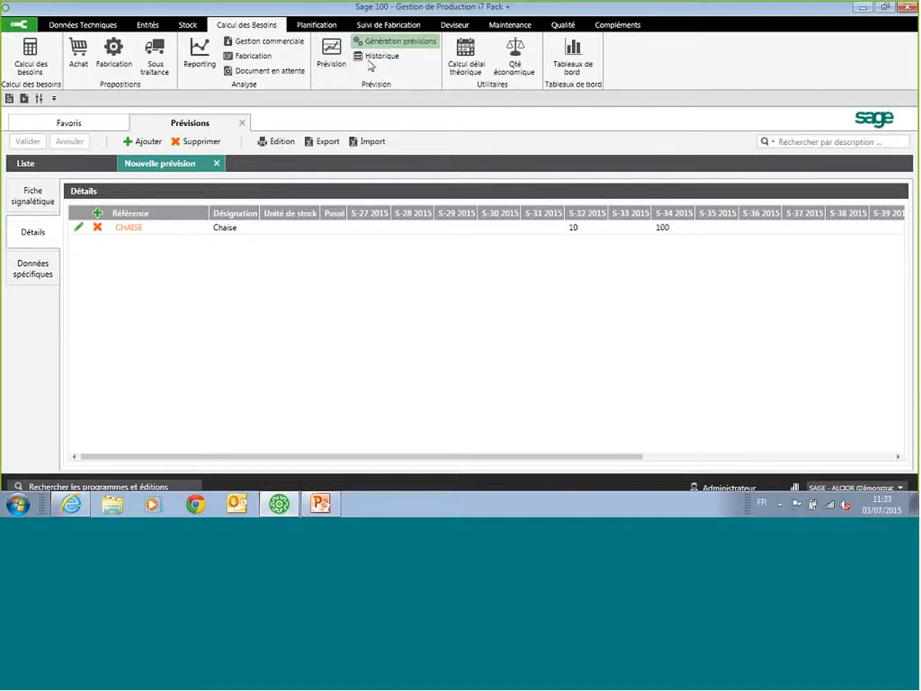
# Step: Try a weighting coefficient of 0,5 in the forecast generation settings and close the forecasts without running the generation
pyautogui.click(394, 41)
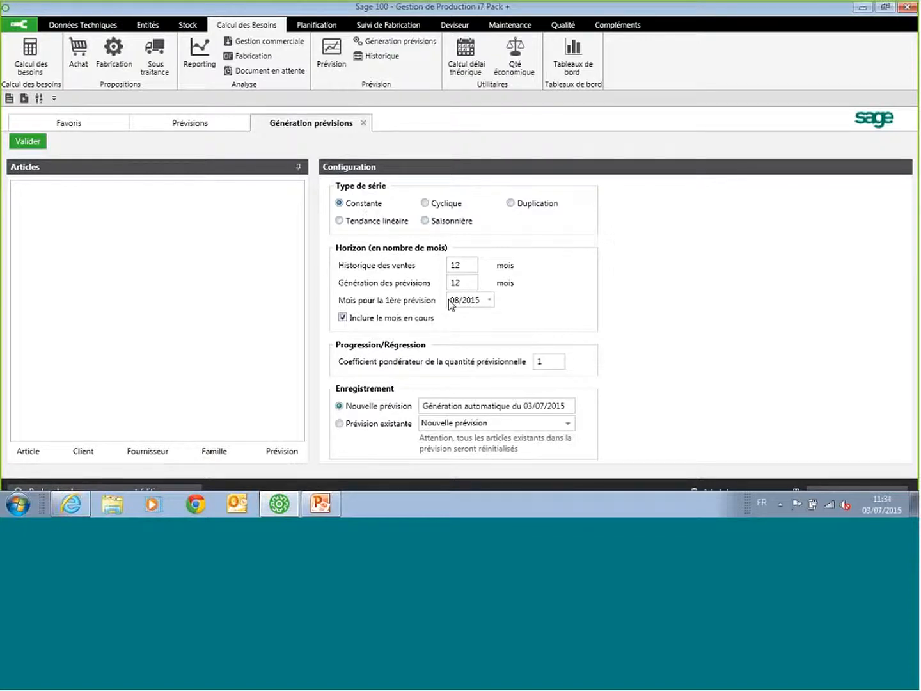
pyautogui.moveTo(554, 362); pyautogui.dragTo(519, 363)
pyautogui.write('1,5')
pyautogui.press('BackSpace')
pyautogui.press('BackSpace')
pyautogui.press('BackSpace')
pyautogui.write('0,5')
pyautogui.doubleClick(459, 282)
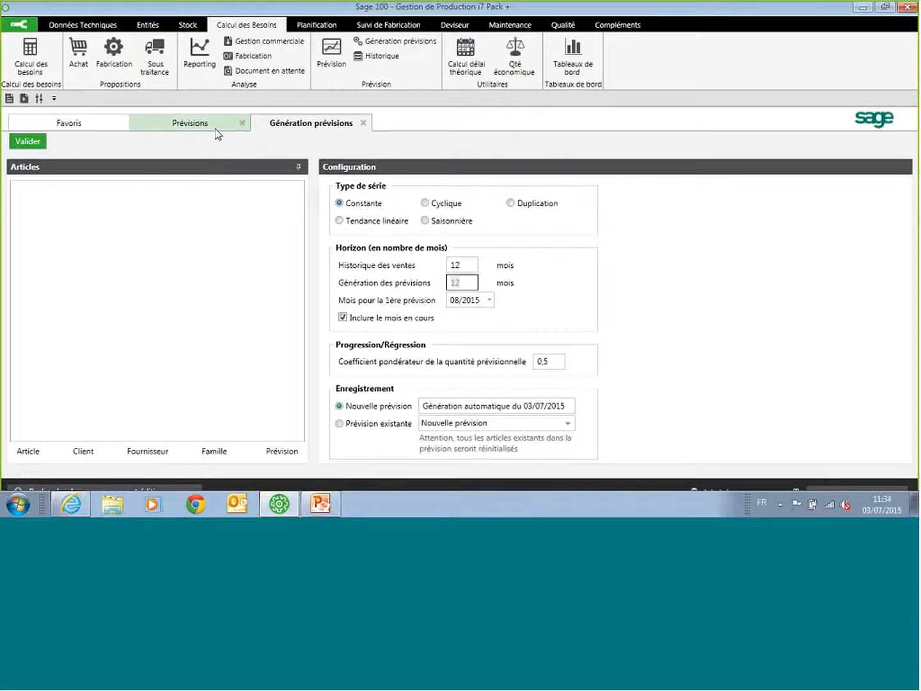
pyautogui.click(363, 123)
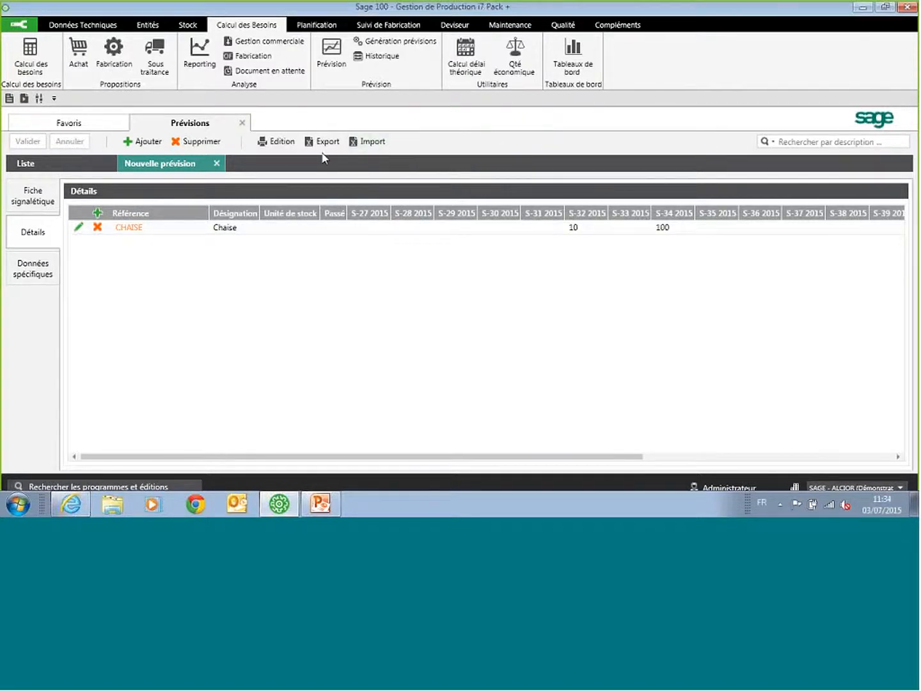
pyautogui.click(216, 165)
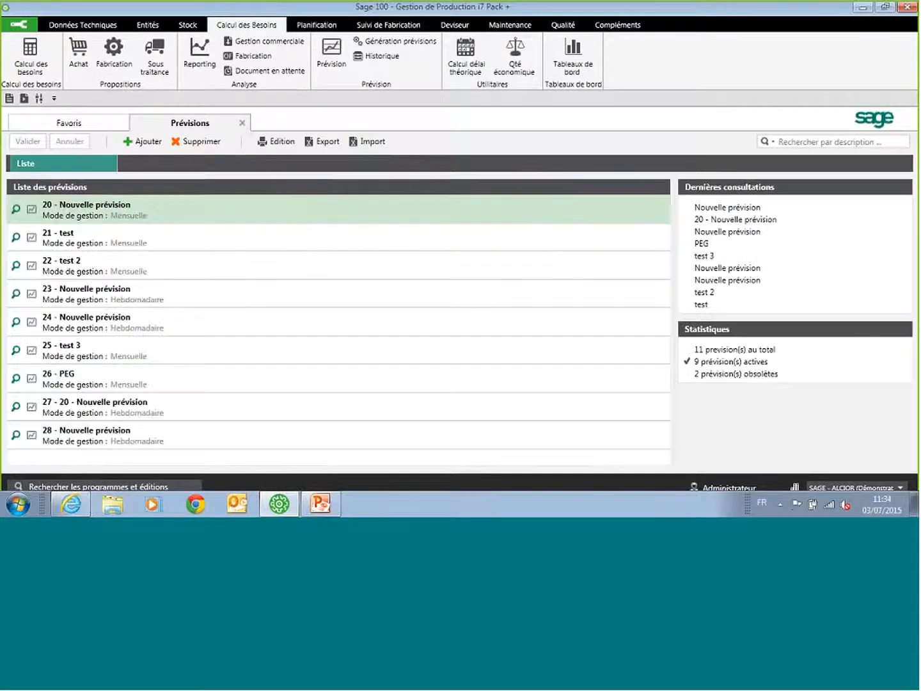
pyautogui.click(242, 124)
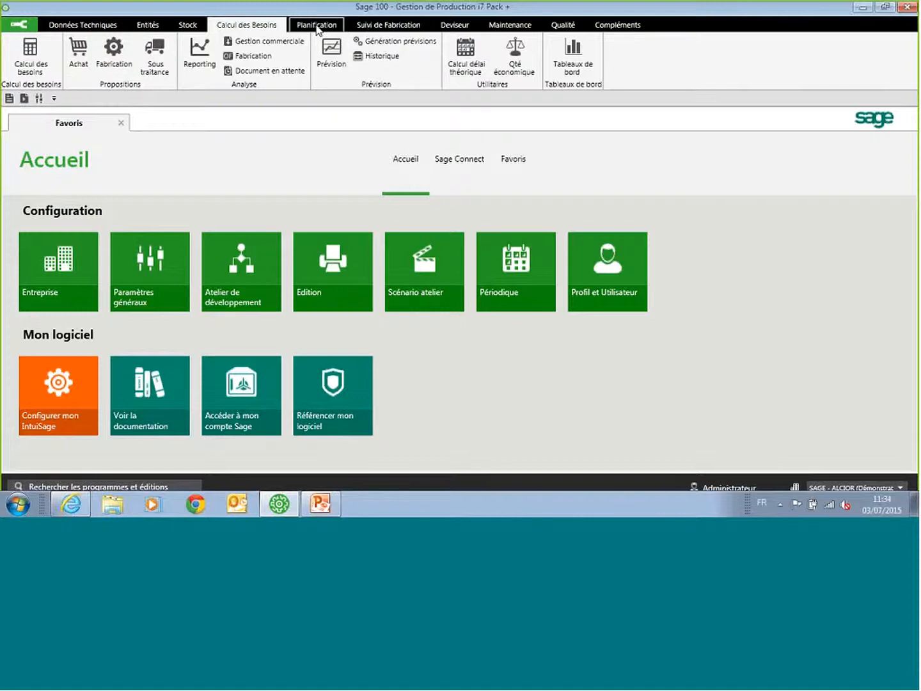
# Step: Run the planning calculation with a 12-month horizon, fictive machine STD and the Tri Standard sort
pyautogui.click(318, 29)
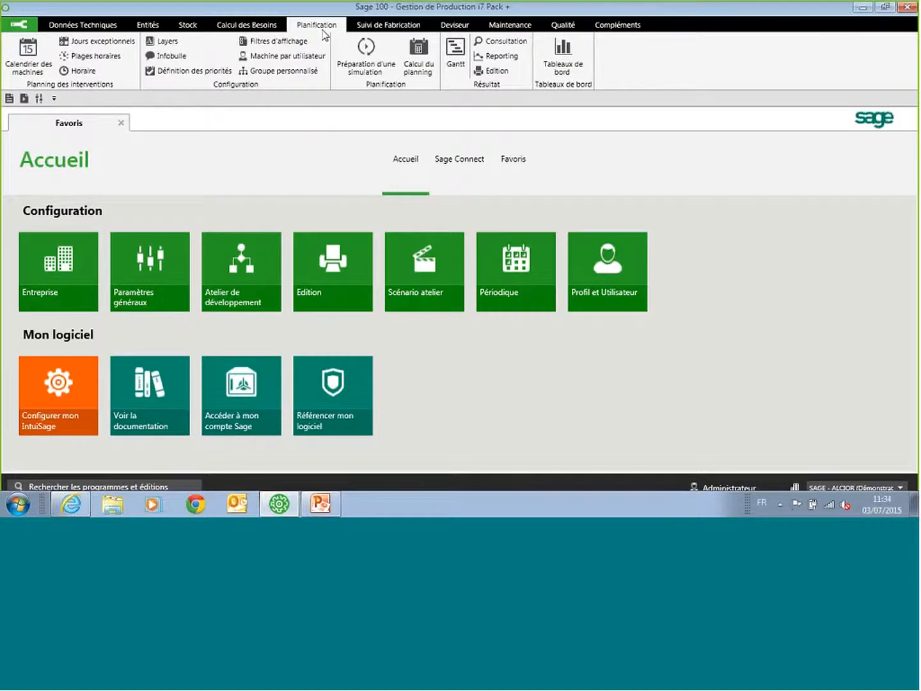
pyautogui.click(414, 64)
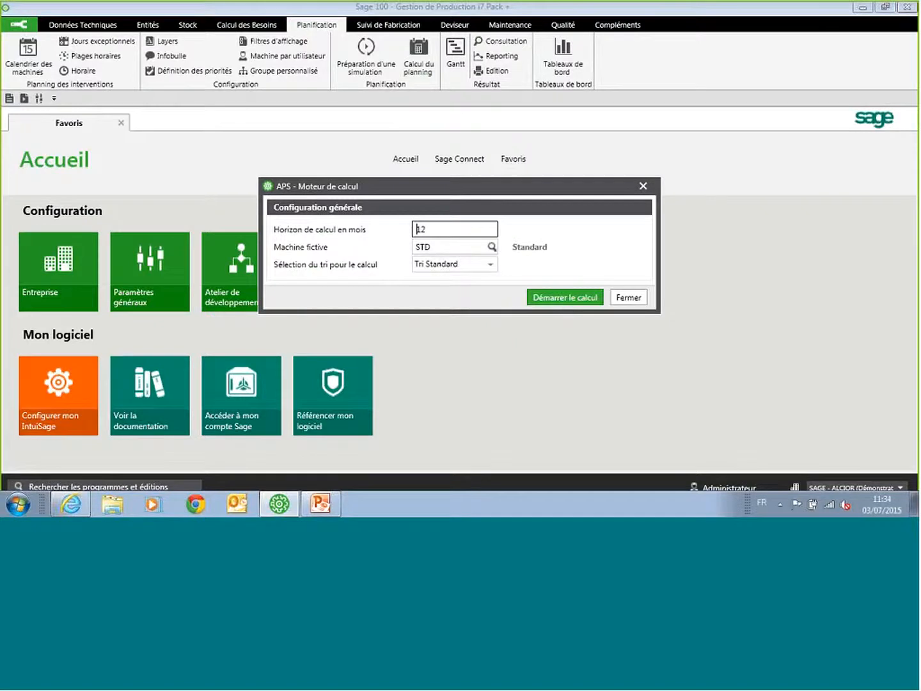
pyautogui.click(565, 298)
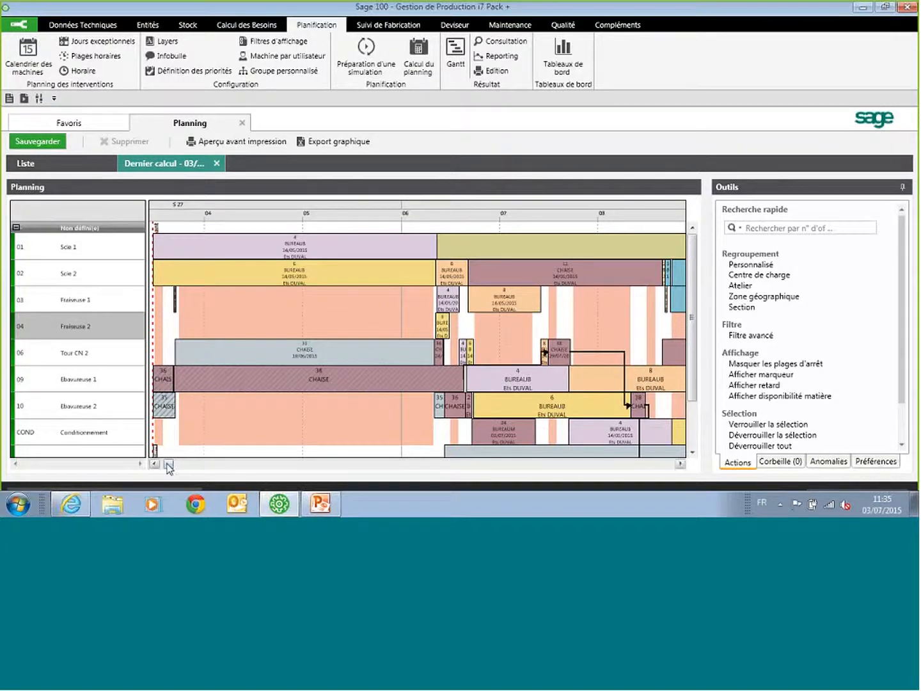
# Step: Move the BUREAUM operation on machine Scie 1 in week S 30 forward by about one day in the planning
pyautogui.moveTo(168, 466); pyautogui.dragTo(193, 467)
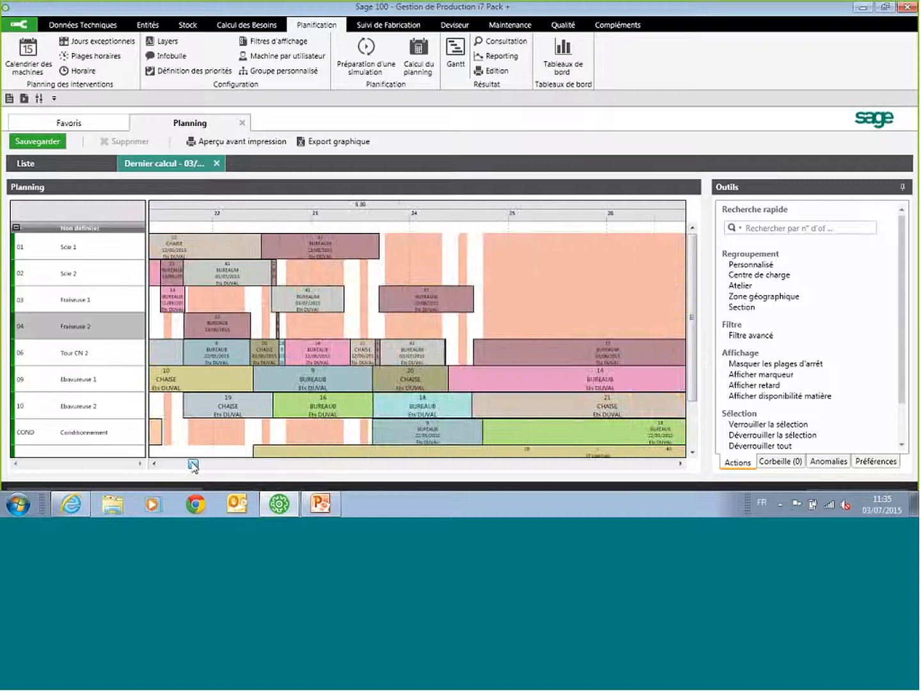
pyautogui.click(314, 258)
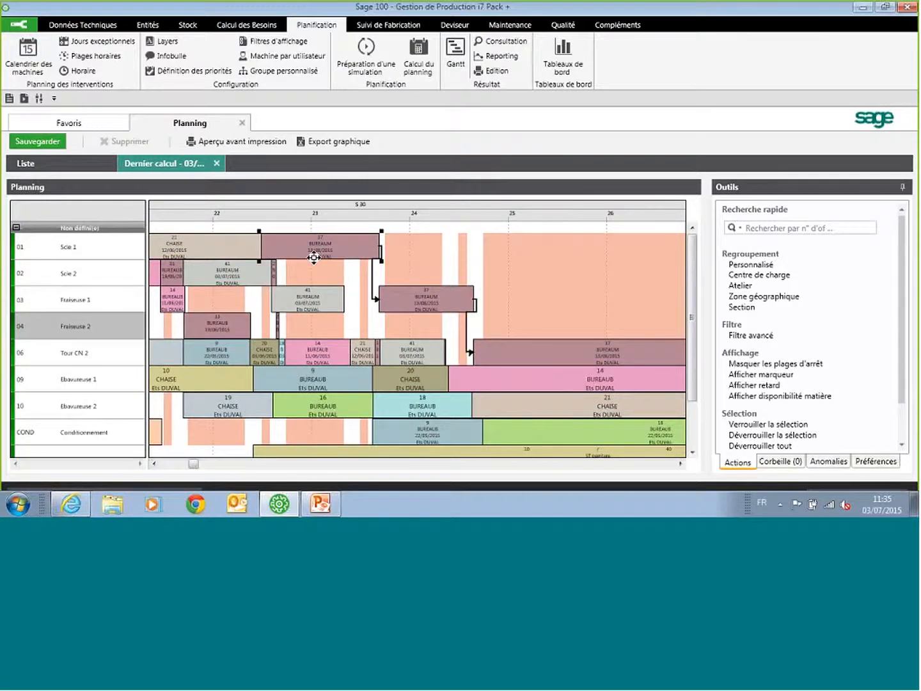
pyautogui.moveTo(322, 246); pyautogui.dragTo(360, 250)
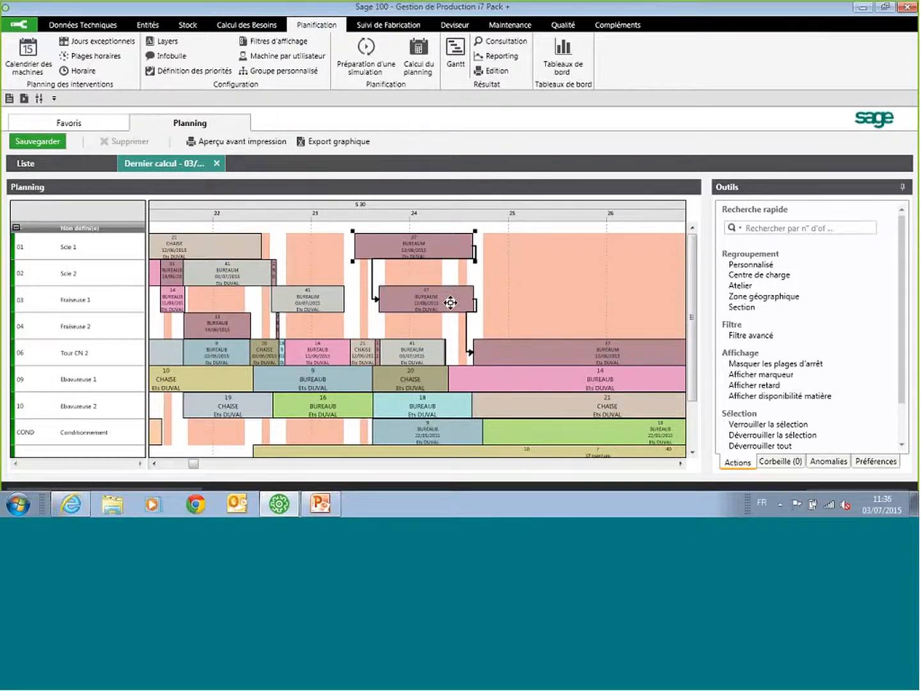
# Step: Save the adjusted planning as the Planification officielle
pyautogui.click(35, 142)
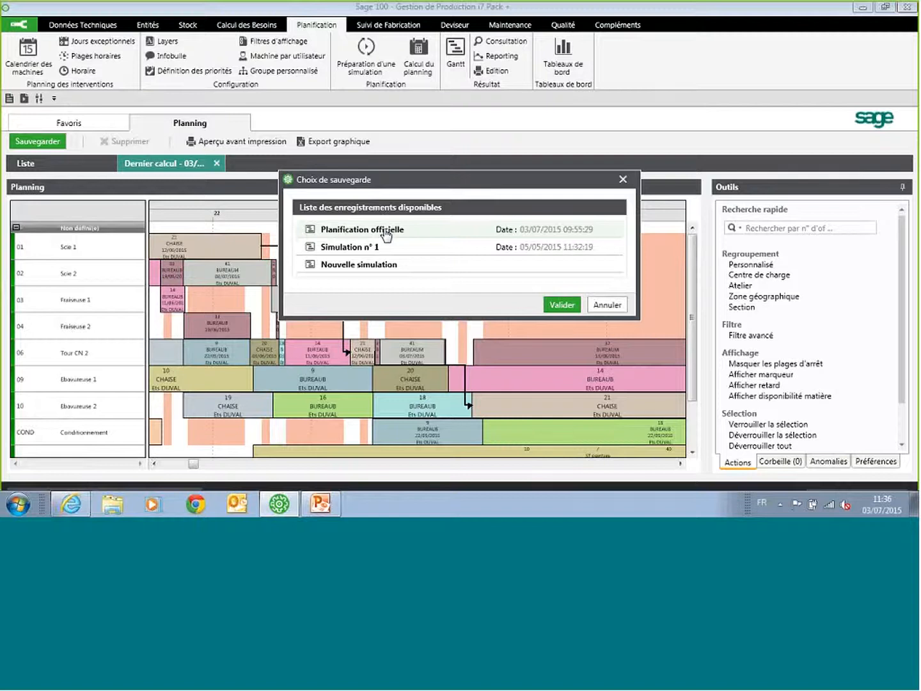
pyautogui.click(386, 236)
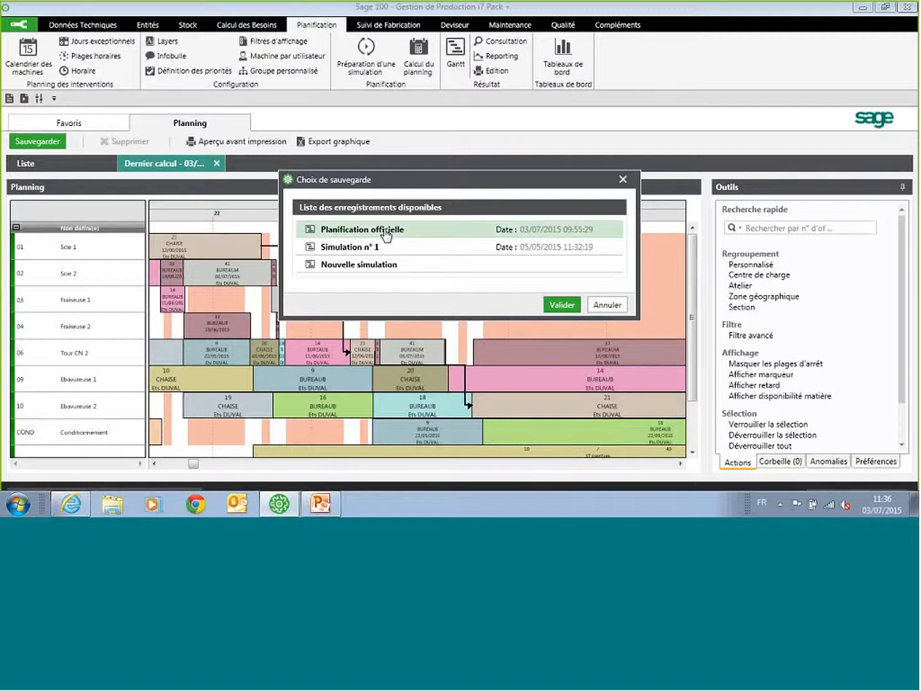
pyautogui.click(562, 305)
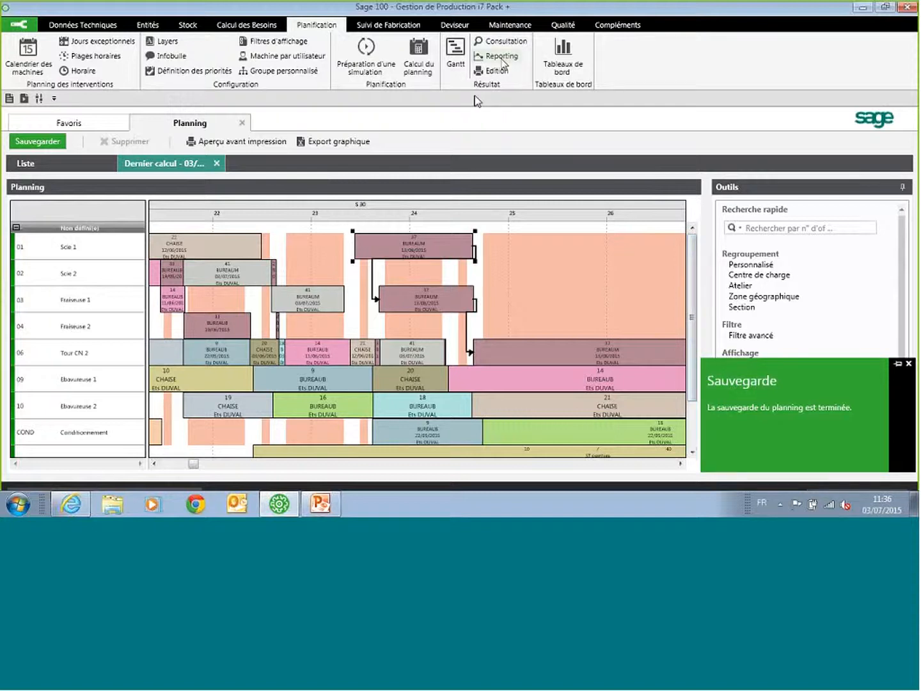
# Step: Examine the load/capacity comparison for Scie 1 and the finite capacity summary per work centre in the planning reports
pyautogui.click(502, 59)
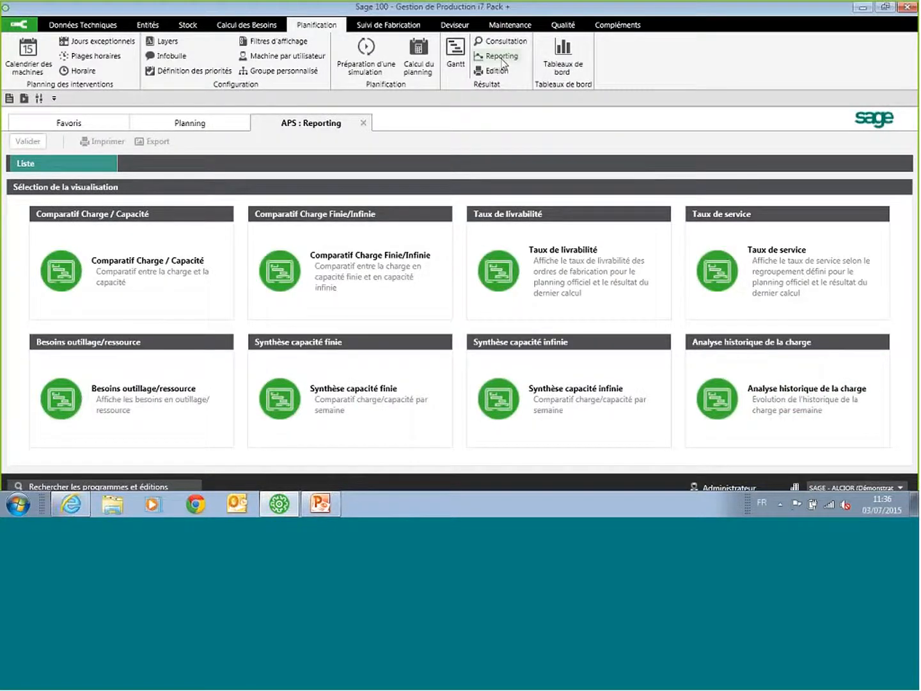
pyautogui.click(99, 272)
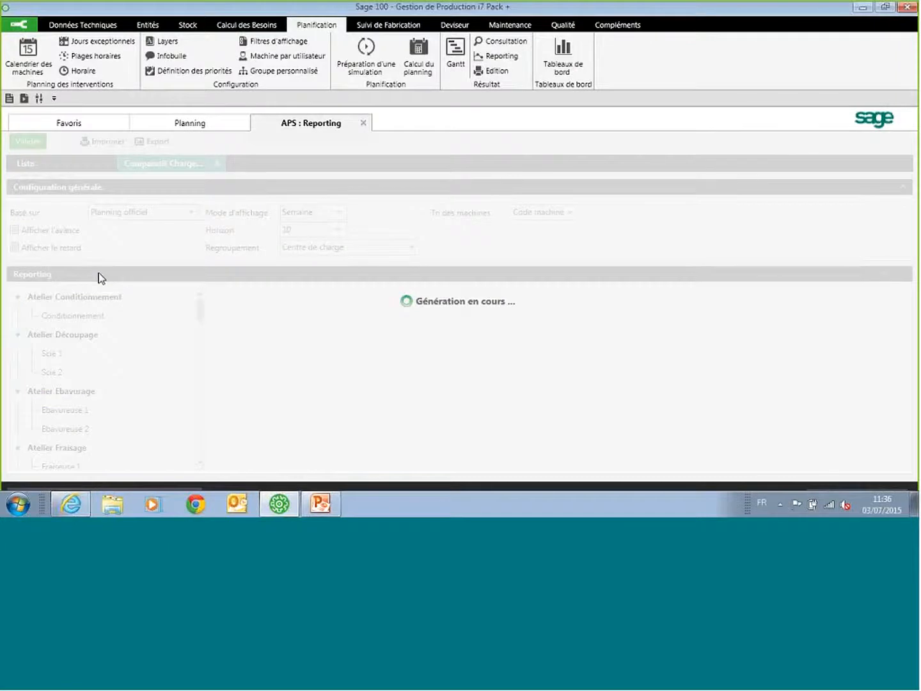
pyautogui.click(53, 353)
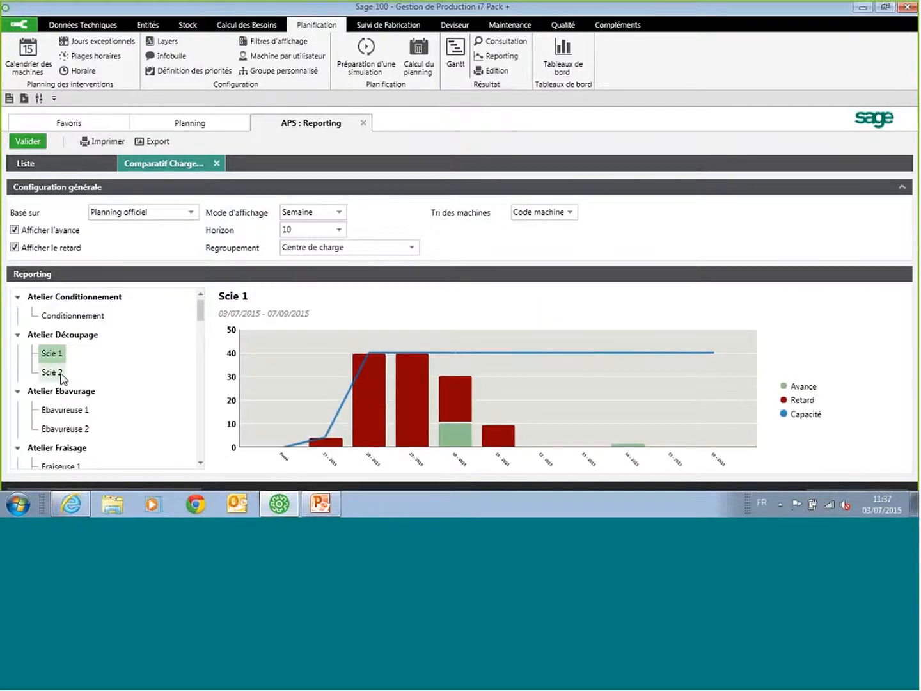
pyautogui.click(53, 164)
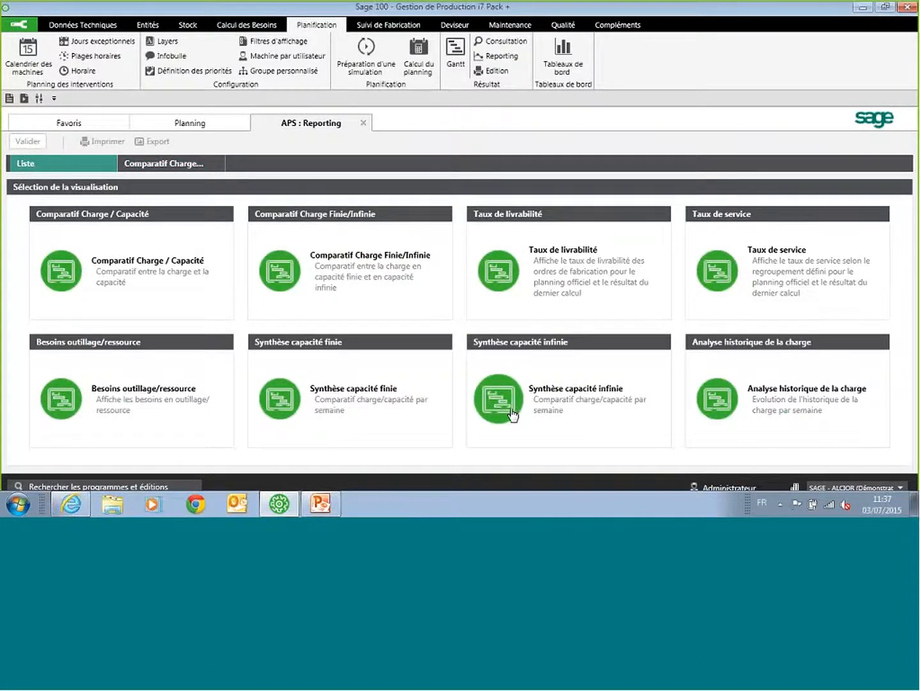
pyautogui.click(419, 405)
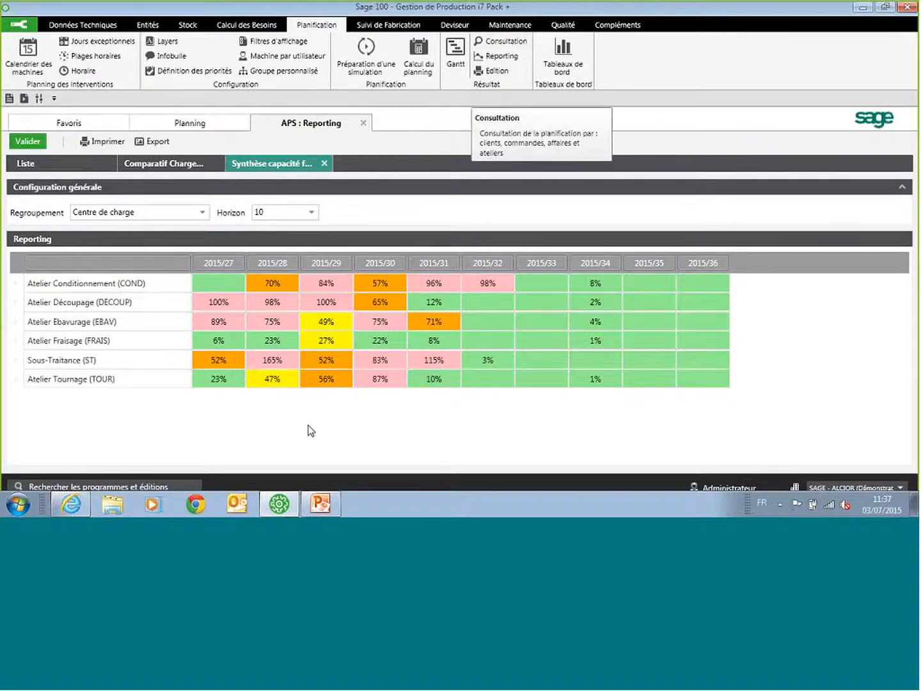
# Step: Review the planning consultation by client and by order, including the production orders of the first listed order
pyautogui.click(501, 45)
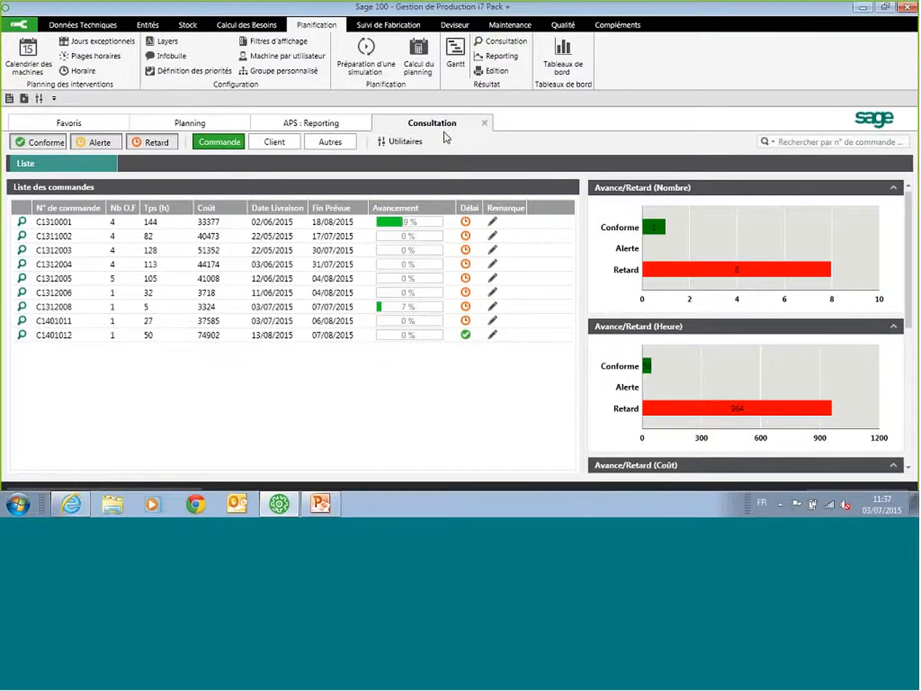
pyautogui.click(257, 143)
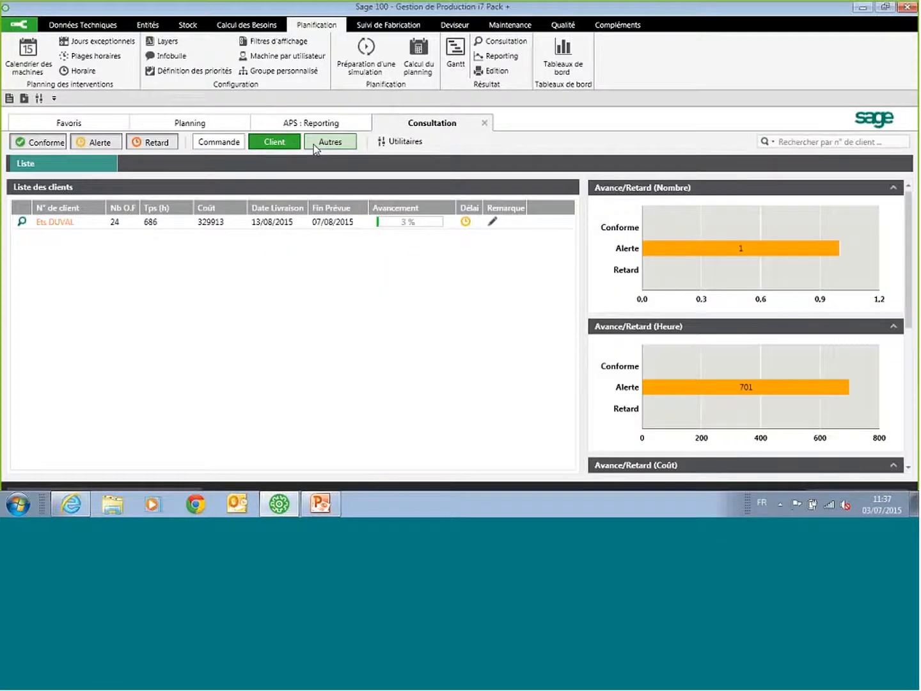
pyautogui.click(219, 143)
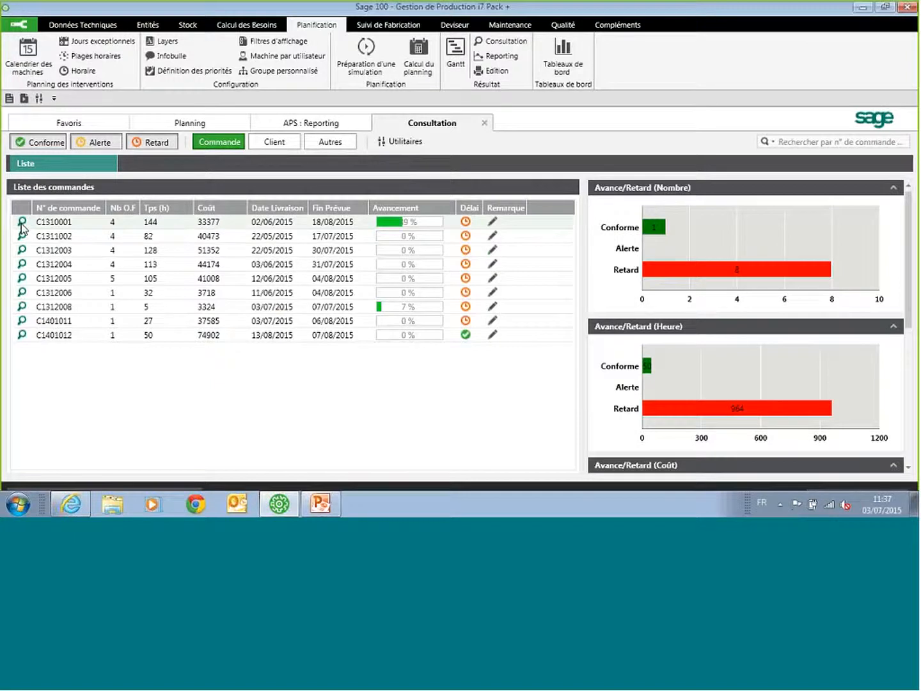
pyautogui.click(21, 224)
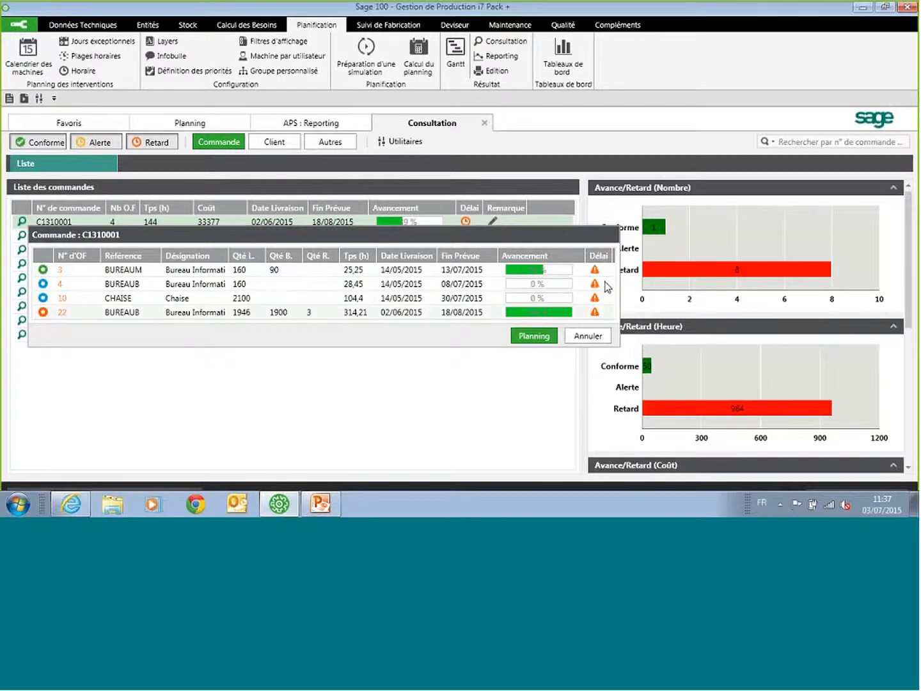
pyautogui.click(588, 336)
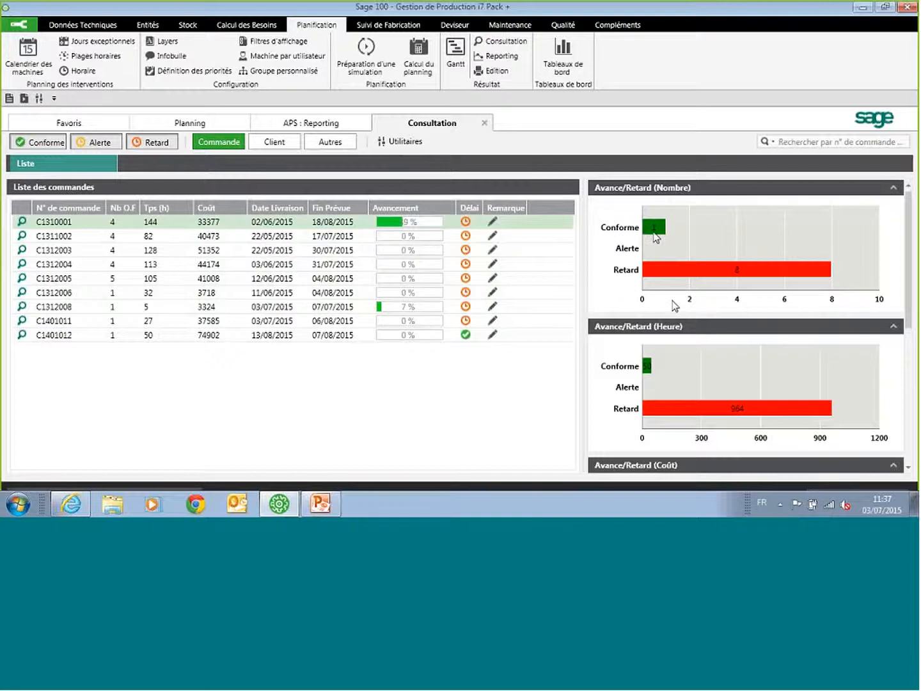
# Step: Examine the Avance/Retard charts by number, hours and cost and the Livrabilité chart for the orders
pyautogui.moveTo(656, 231)
pyautogui.moveTo(697, 276)
pyautogui.moveTo(910, 237); pyautogui.dragTo(906, 288)
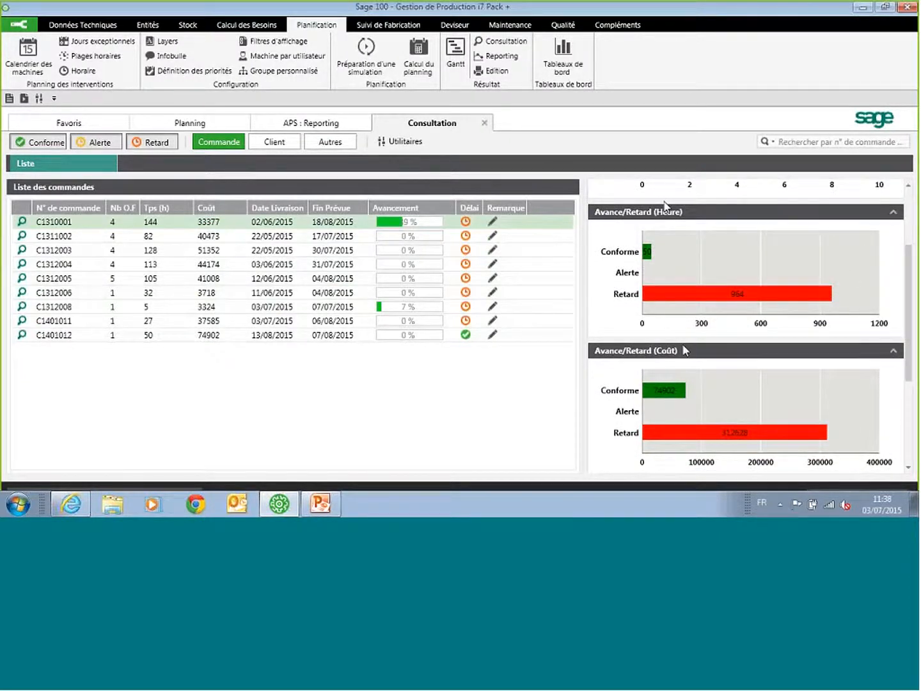
pyautogui.scroll(-3, 899, 310)
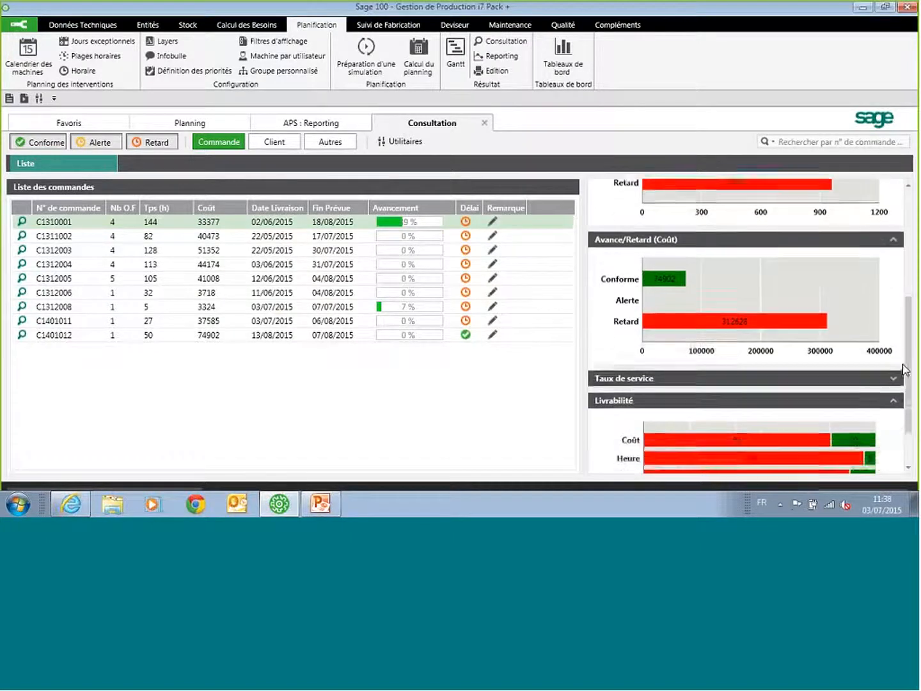
pyautogui.scroll(3, 899, 310)
pyautogui.scroll(1, 898, 310)
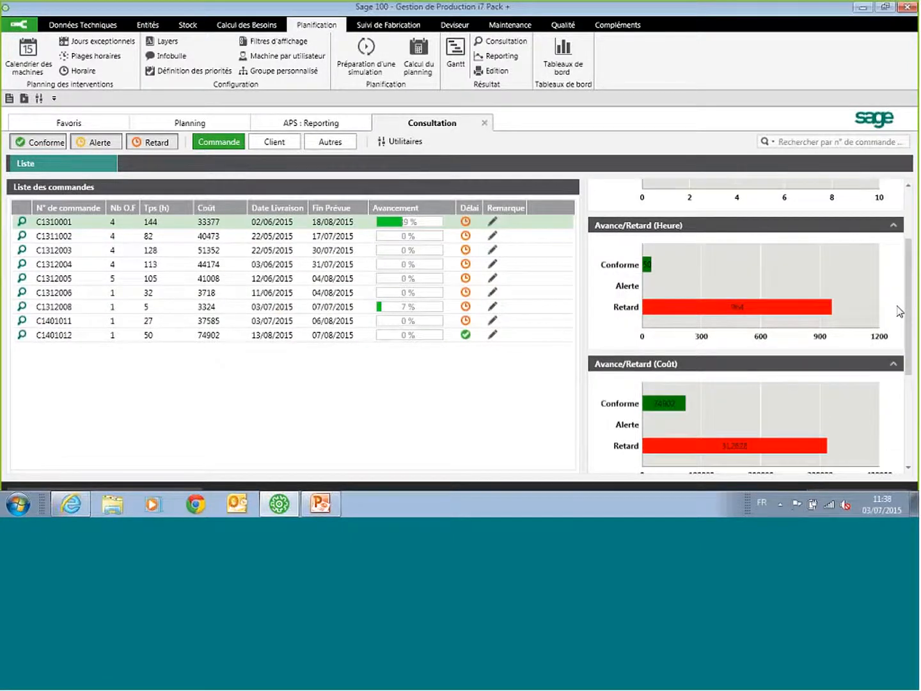
# Step: Close the planning consultation, APS reporting and Gantt planning views
pyautogui.click(484, 123)
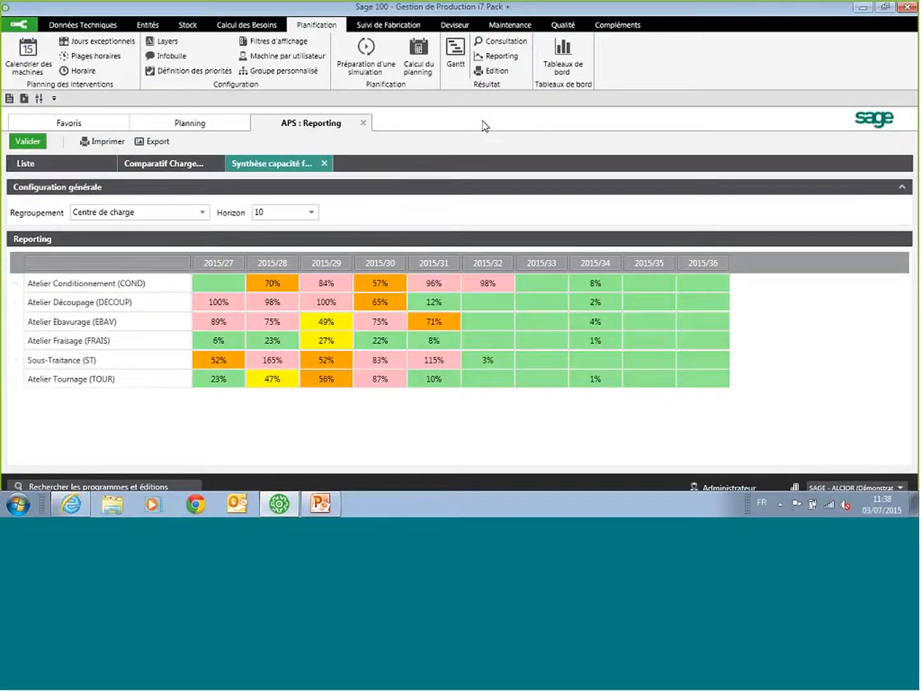
pyautogui.click(363, 123)
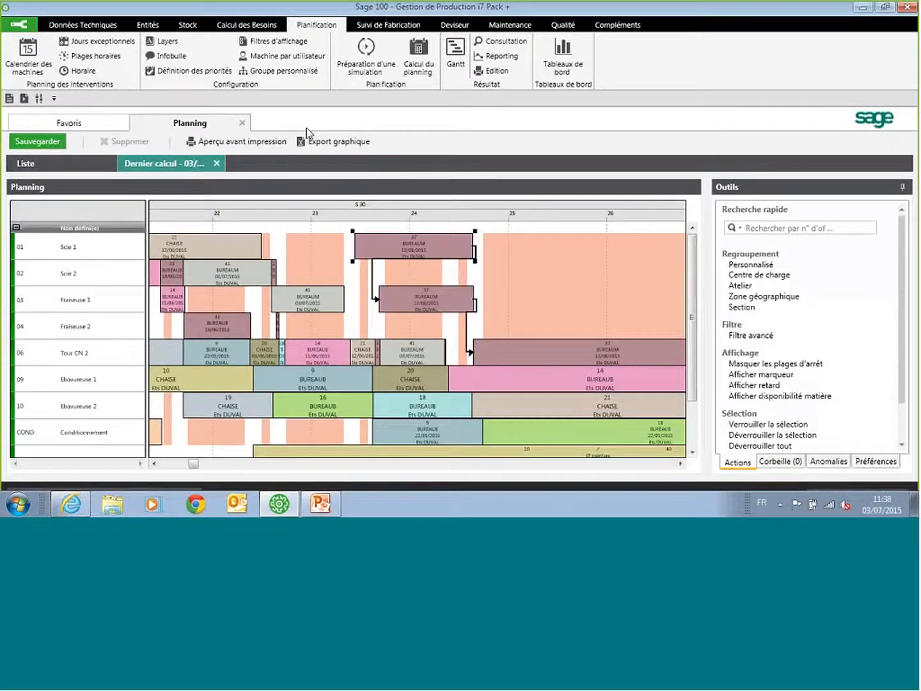
pyautogui.click(241, 123)
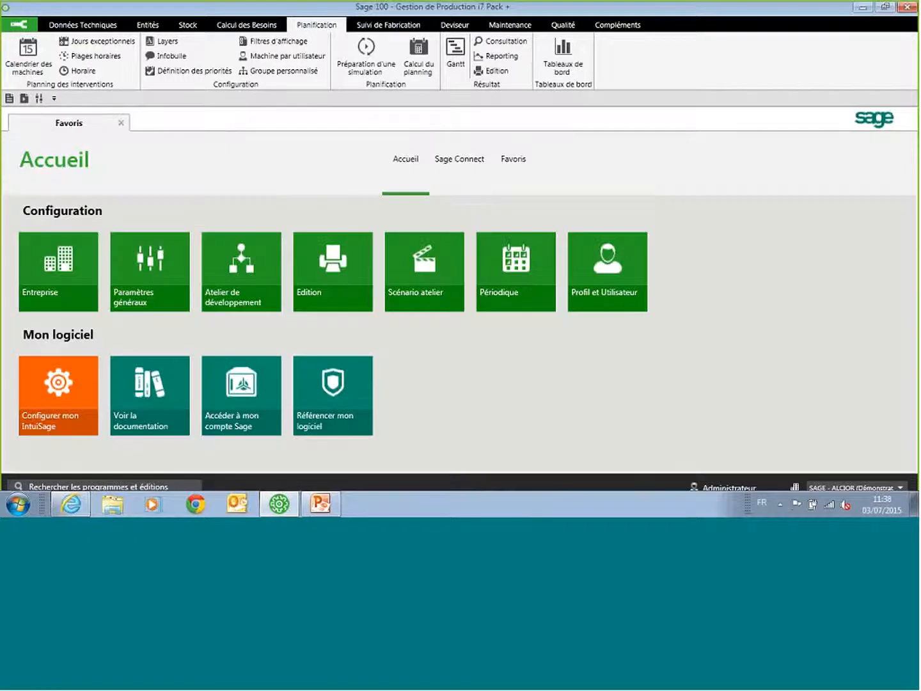
pyautogui.click(248, 26)
pyautogui.click(311, 23)
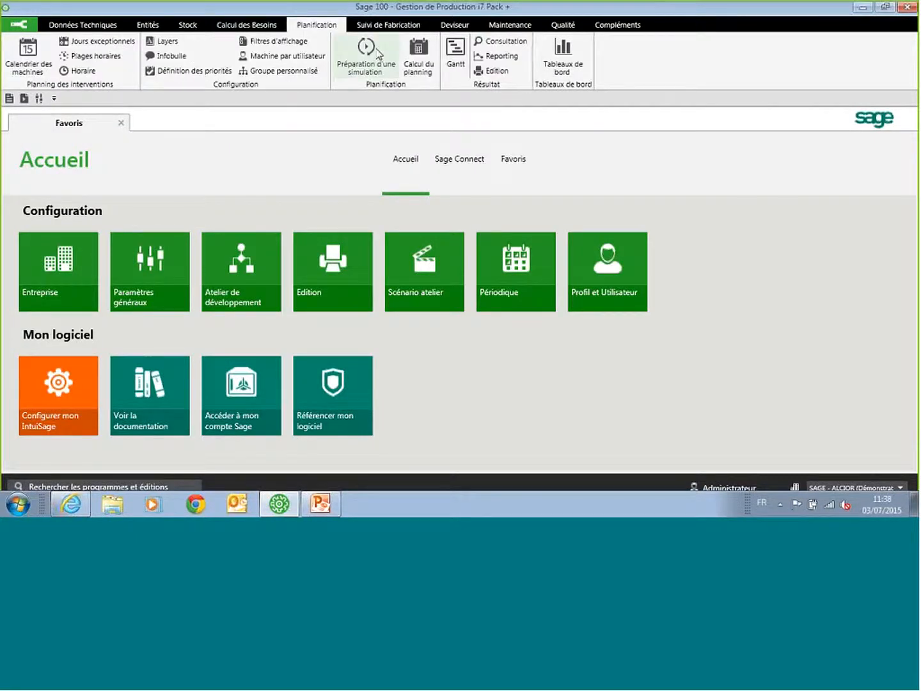
# Step: Open the list of ordres de fabrication and clear the filter on the N° d'OF column
pyautogui.click(382, 30)
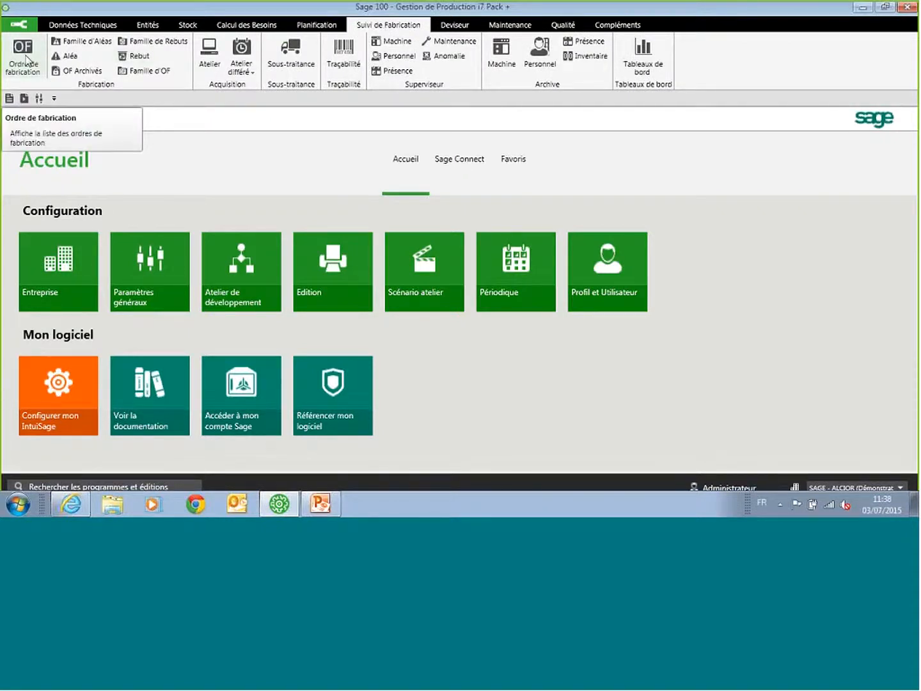
pyautogui.click(24, 58)
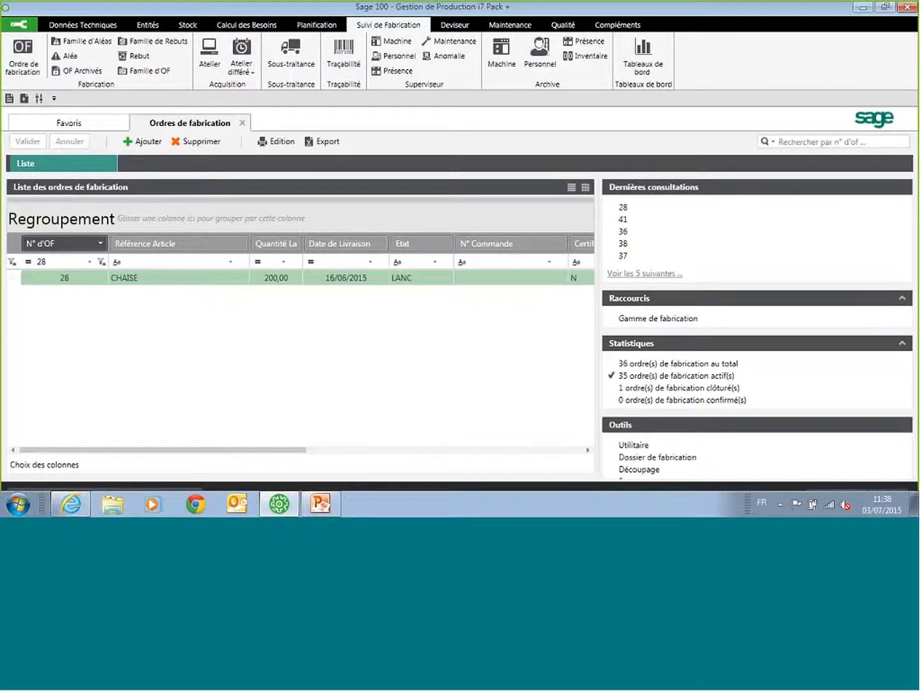
pyautogui.click(11, 261)
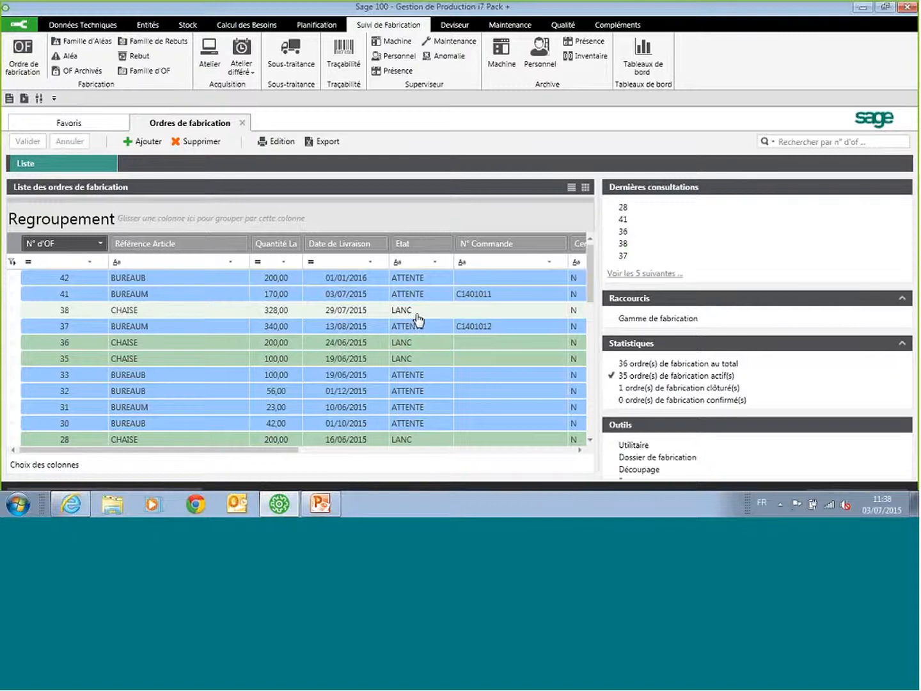
pyautogui.click(254, 281)
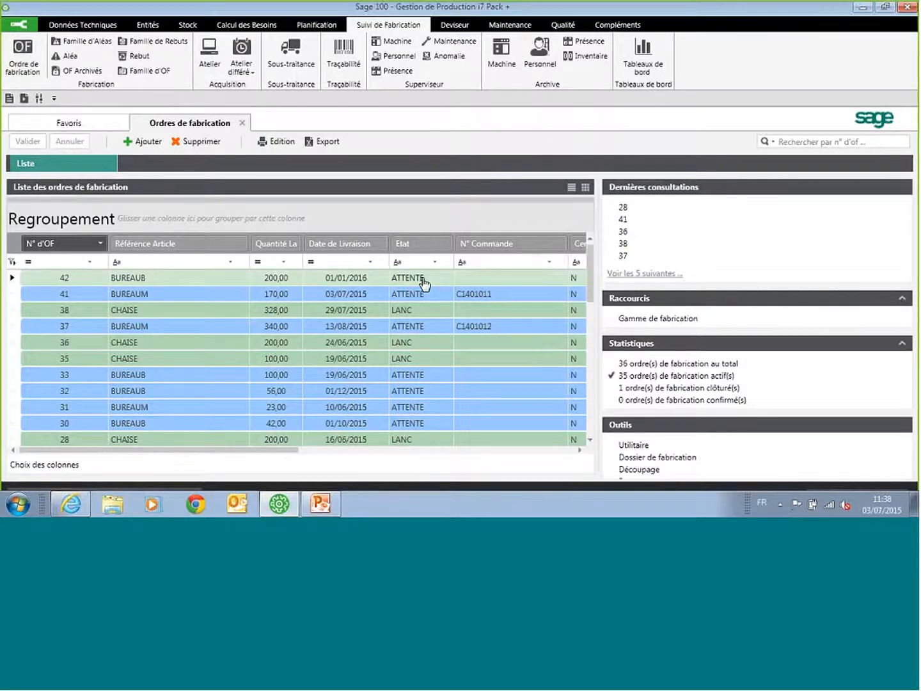
# Step: Add an ordre de fabrication for article CHAISE with a quantity of 123 and a delivery date of 23/07/2015
pyautogui.click(146, 142)
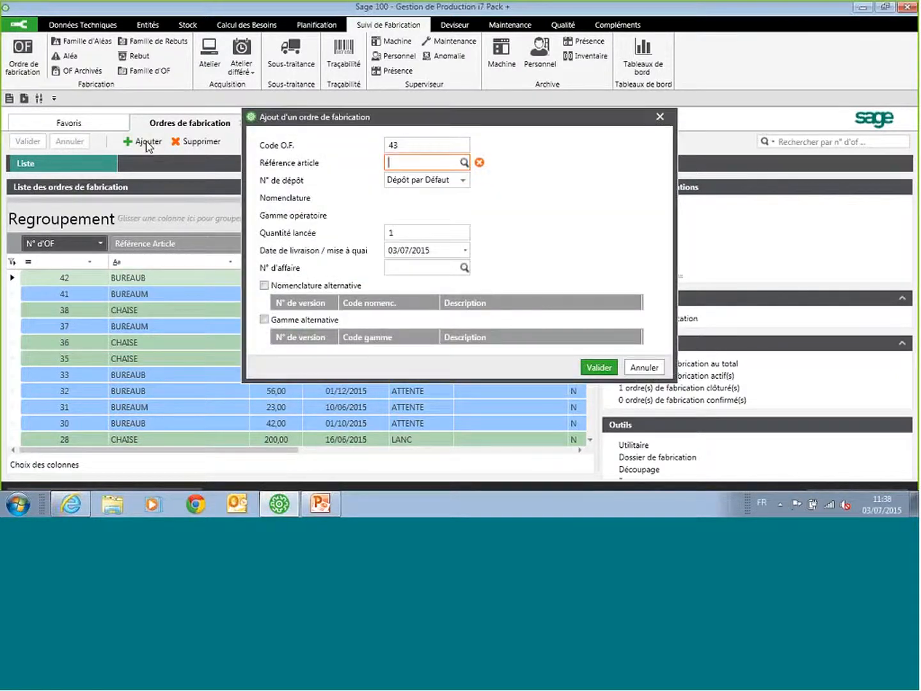
pyautogui.write('C')
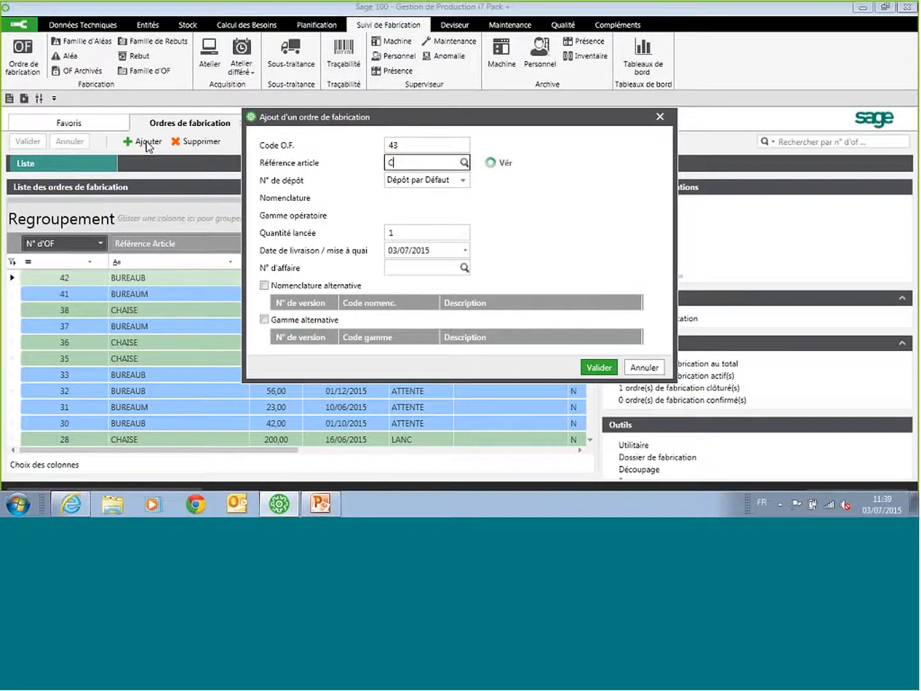
pyautogui.write('HAISE')
pyautogui.press('Tab')
pyautogui.write('123,')
pyautogui.click(464, 251)
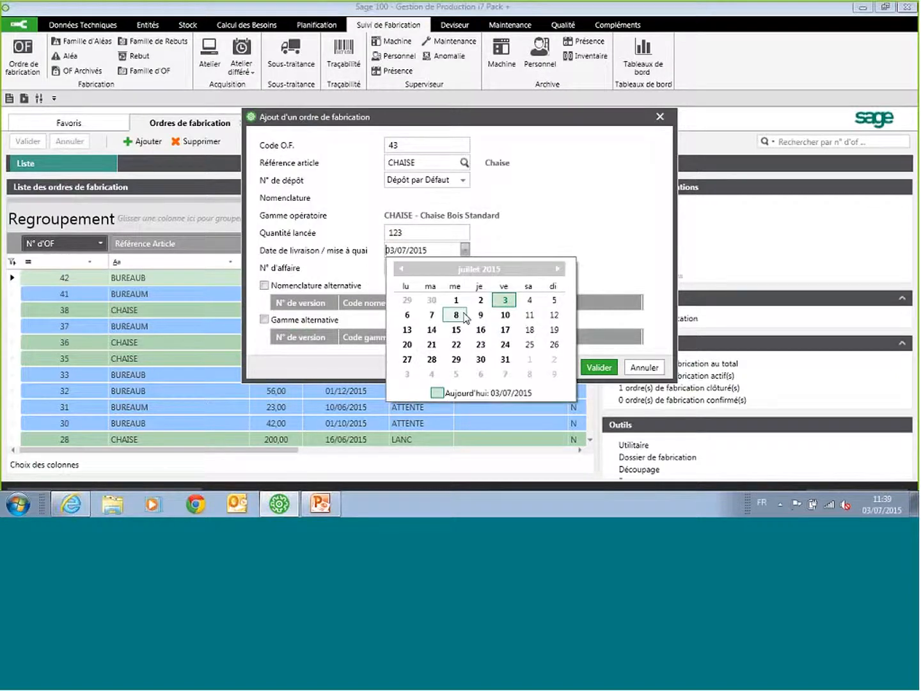
pyautogui.click(481, 345)
pyautogui.click(594, 369)
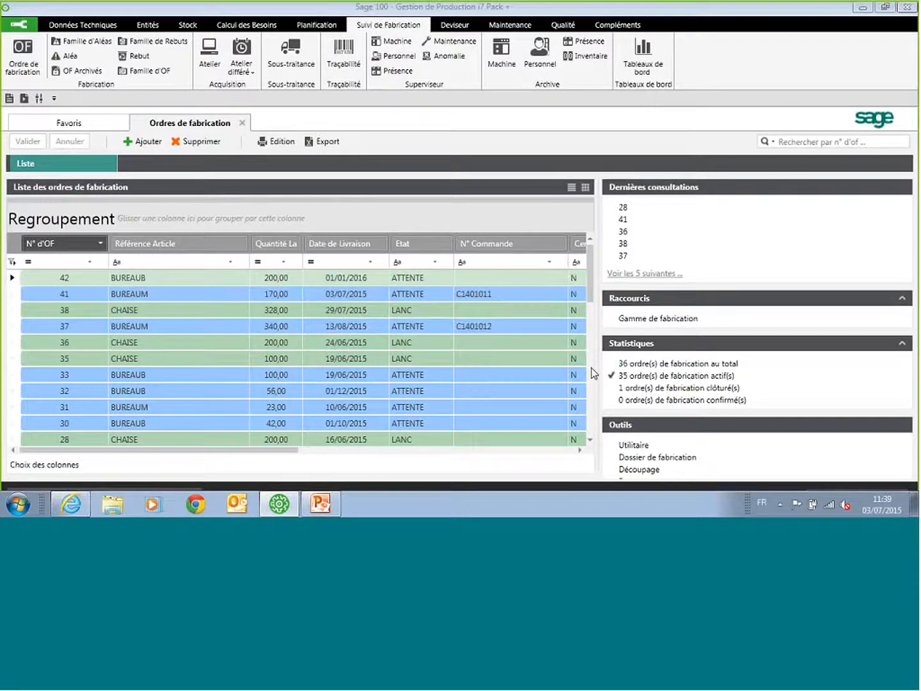
# Step: Review the new CHAISE order in the list, with its fiche signalétique, operations and nomenclature, and close its record
pyautogui.click(91, 167)
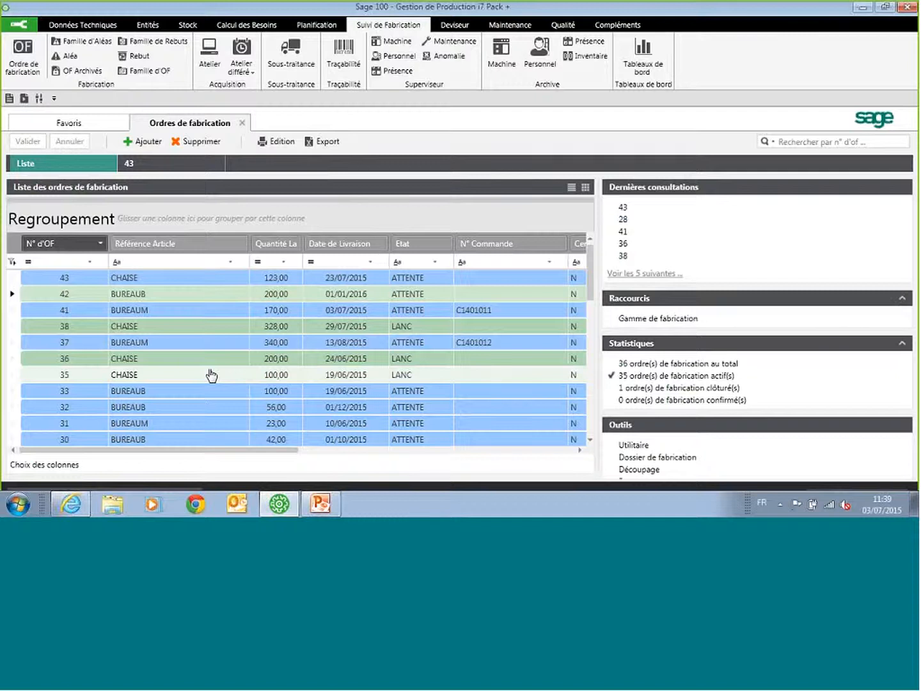
pyautogui.click(137, 165)
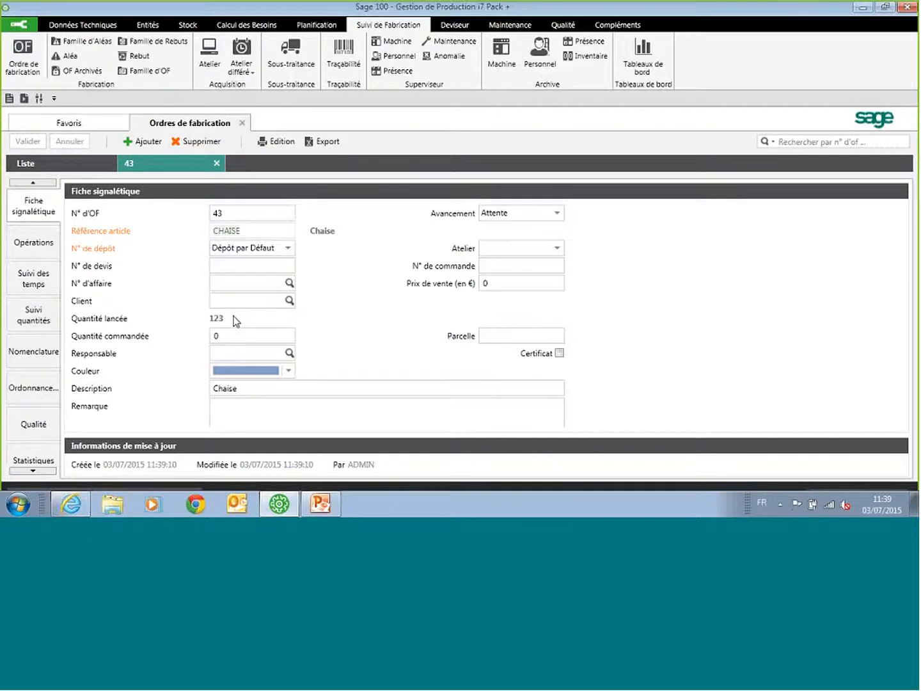
pyautogui.click(29, 246)
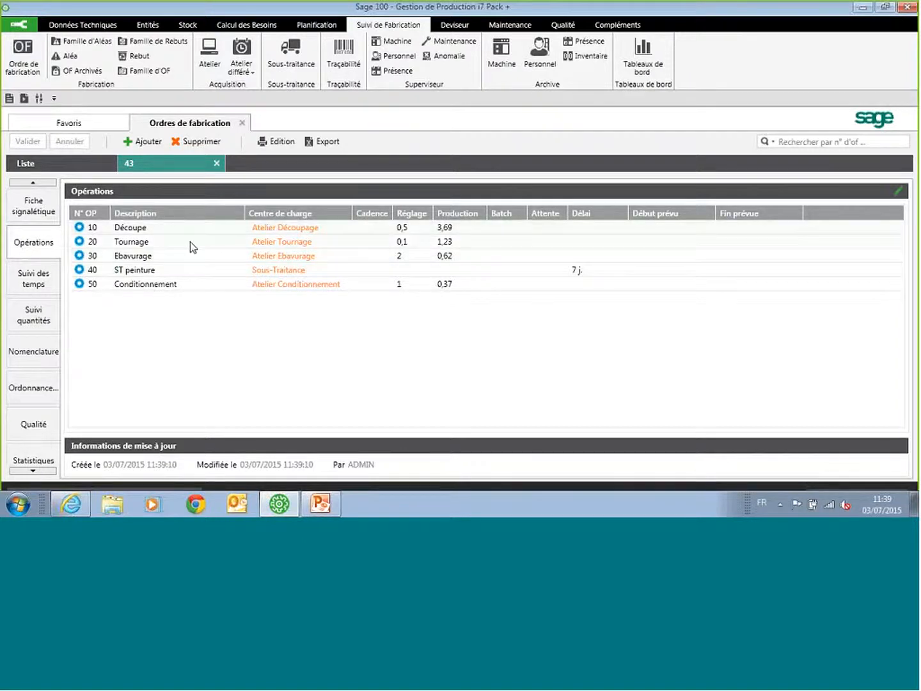
pyautogui.click(34, 352)
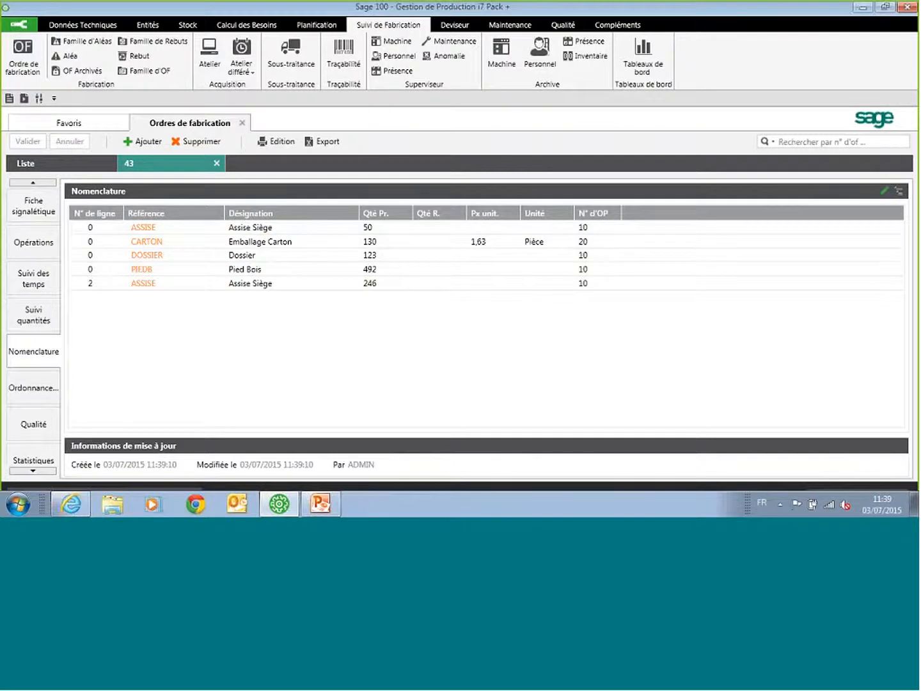
pyautogui.click(217, 164)
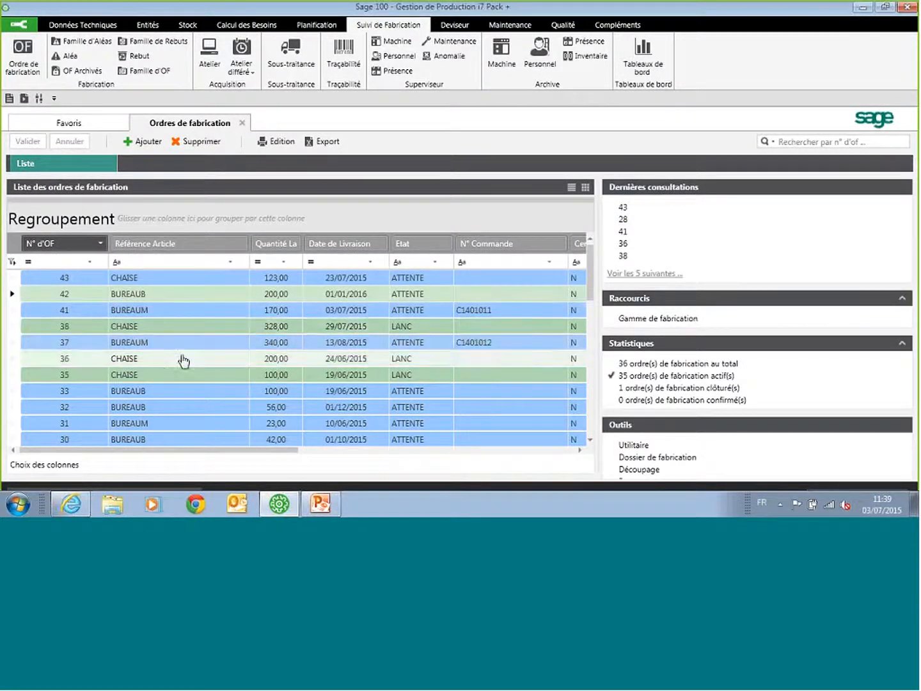
# Step: Open the Atelier acquisition program, review its function groups, and check the new CHAISE order in the ordres de fabrication list
pyautogui.click(211, 53)
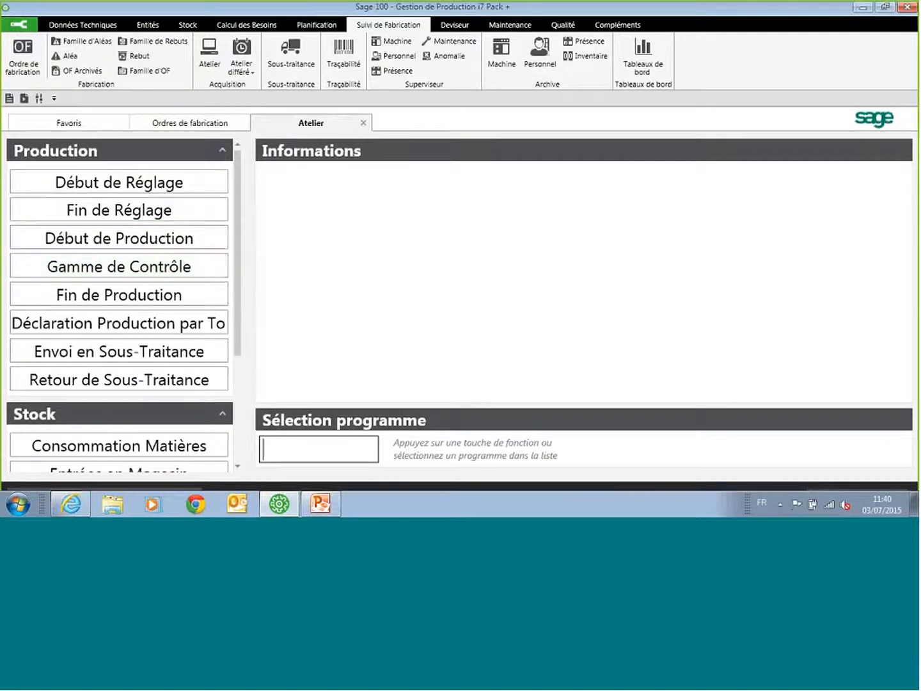
pyautogui.click(223, 150)
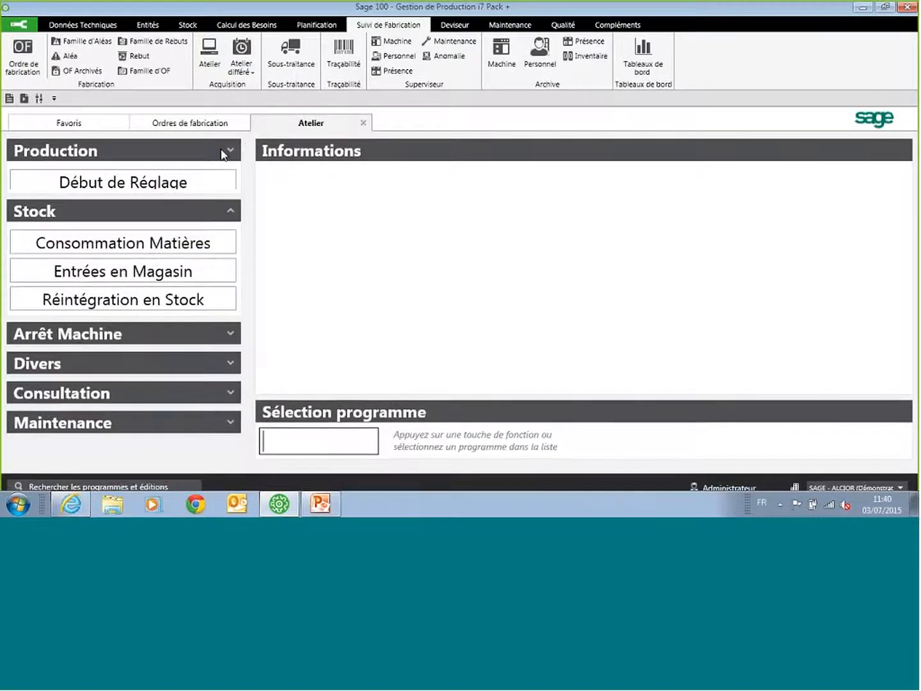
pyautogui.click(39, 153)
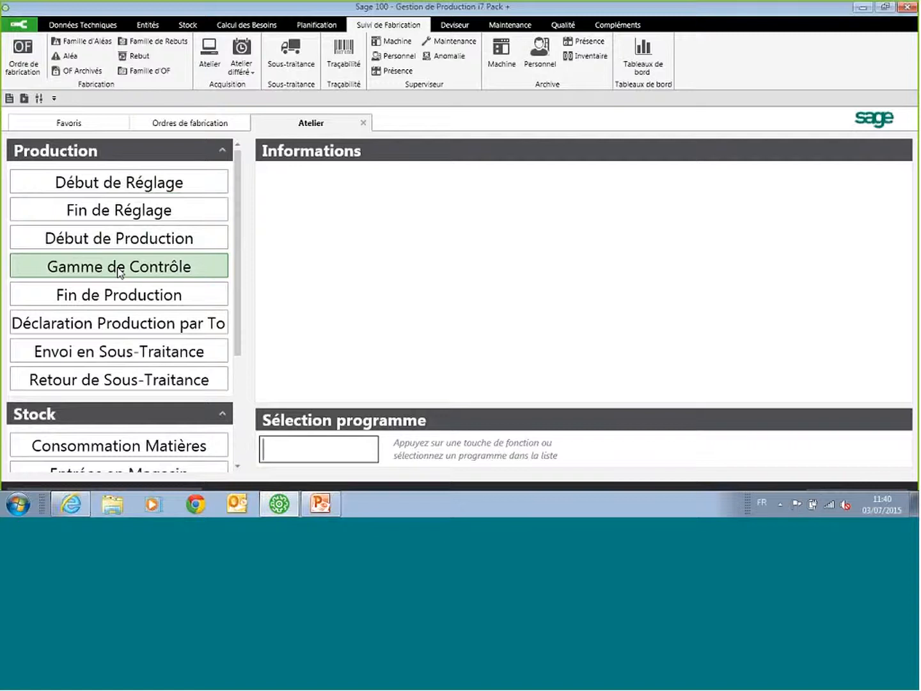
pyautogui.click(214, 127)
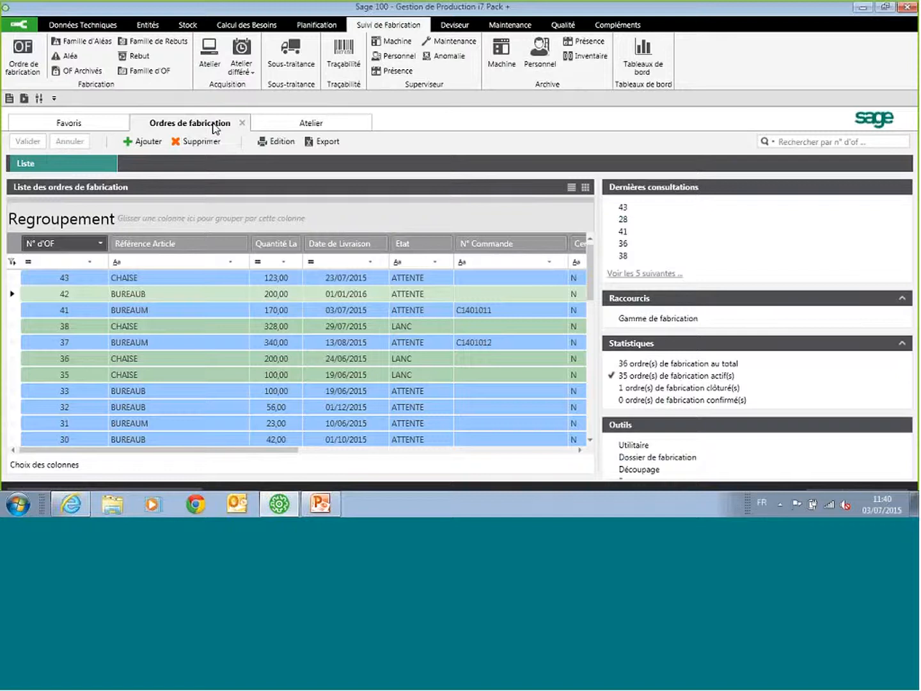
pyautogui.click(167, 281)
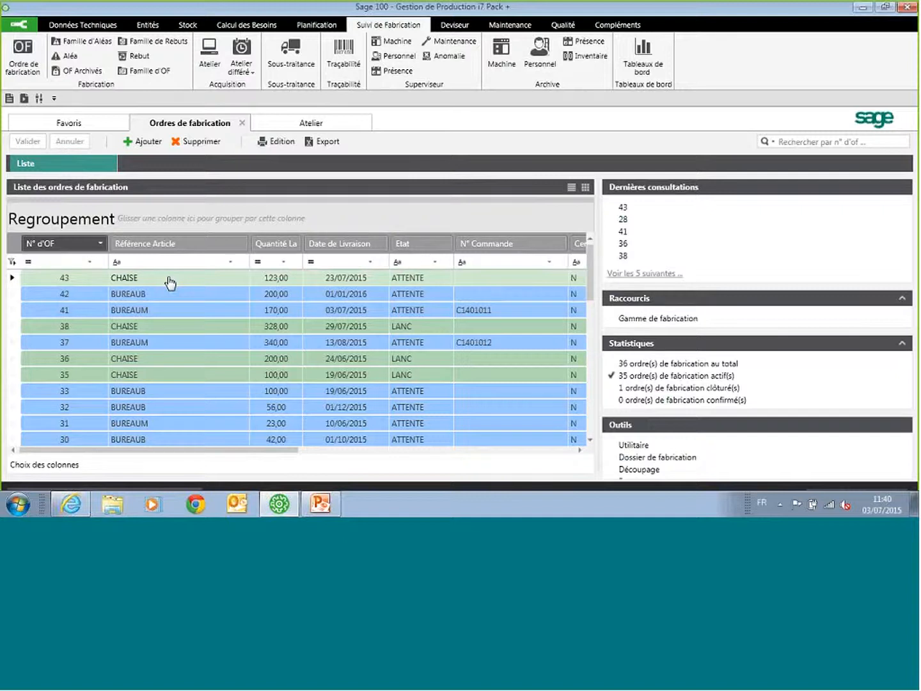
pyautogui.click(310, 125)
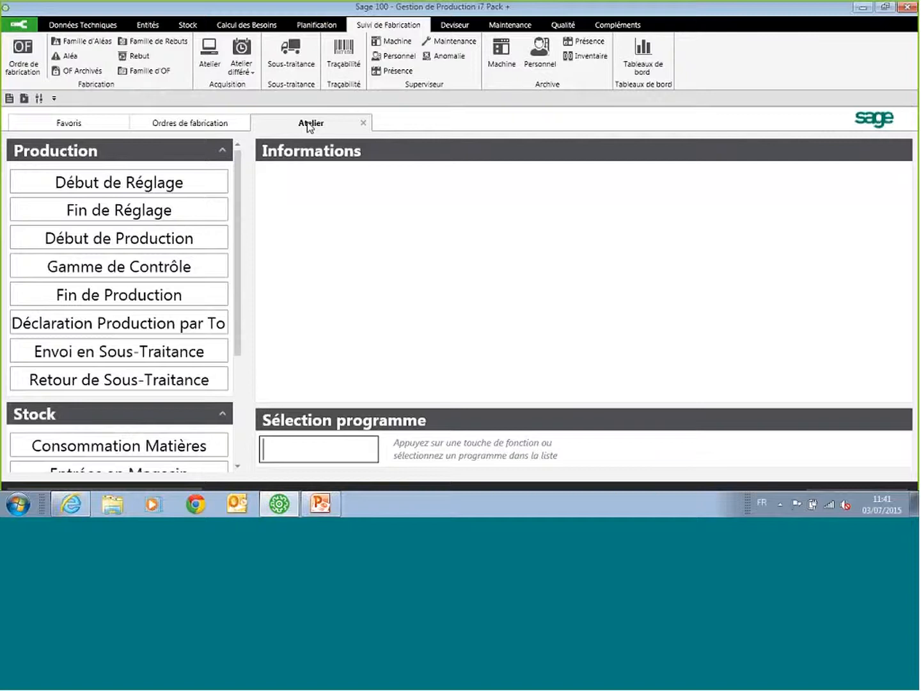
# Step: Start a Début de Production declaration in Atelier for machine 09, Ebavureuse 1
pyautogui.click(113, 242)
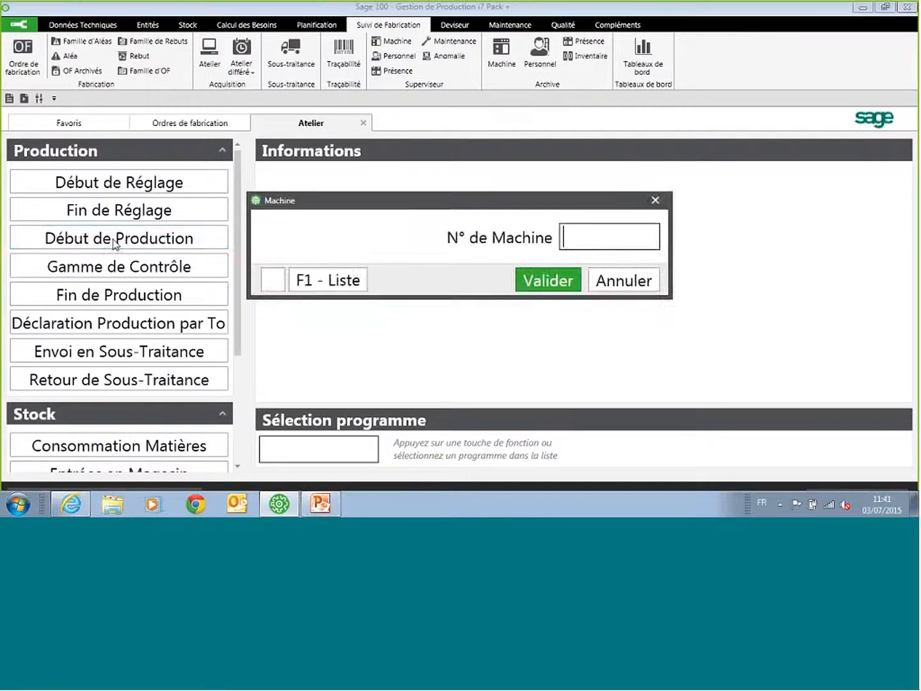
pyautogui.click(328, 280)
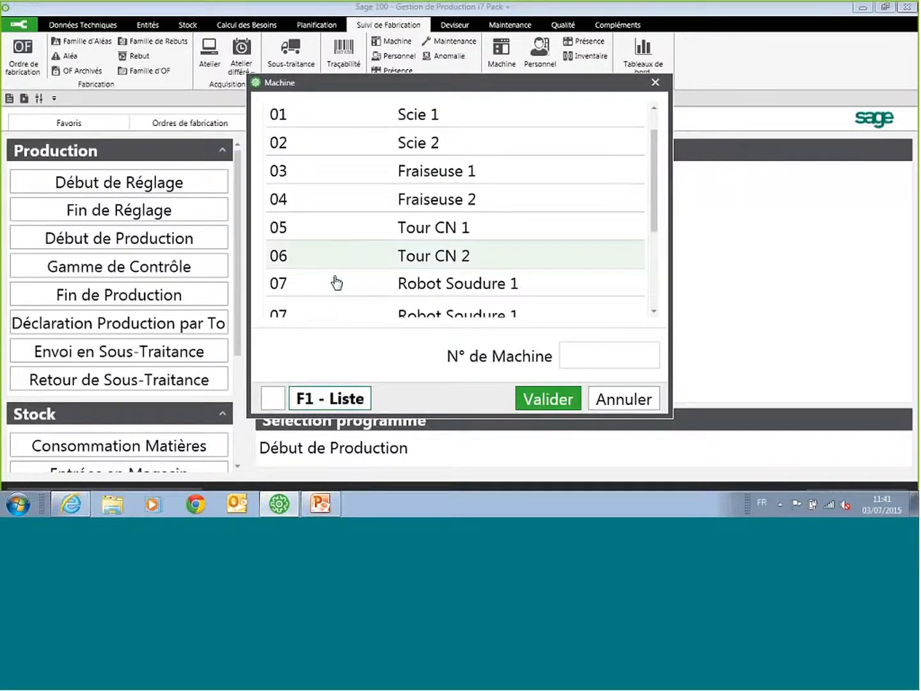
pyautogui.scroll(-2, 358, 279)
pyautogui.click(387, 279)
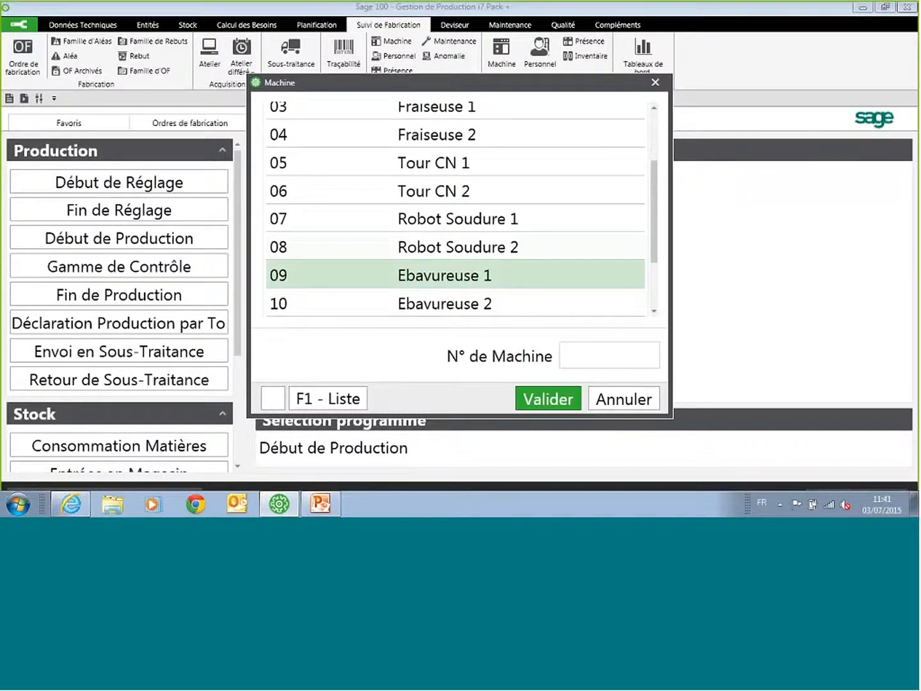
pyautogui.click(548, 399)
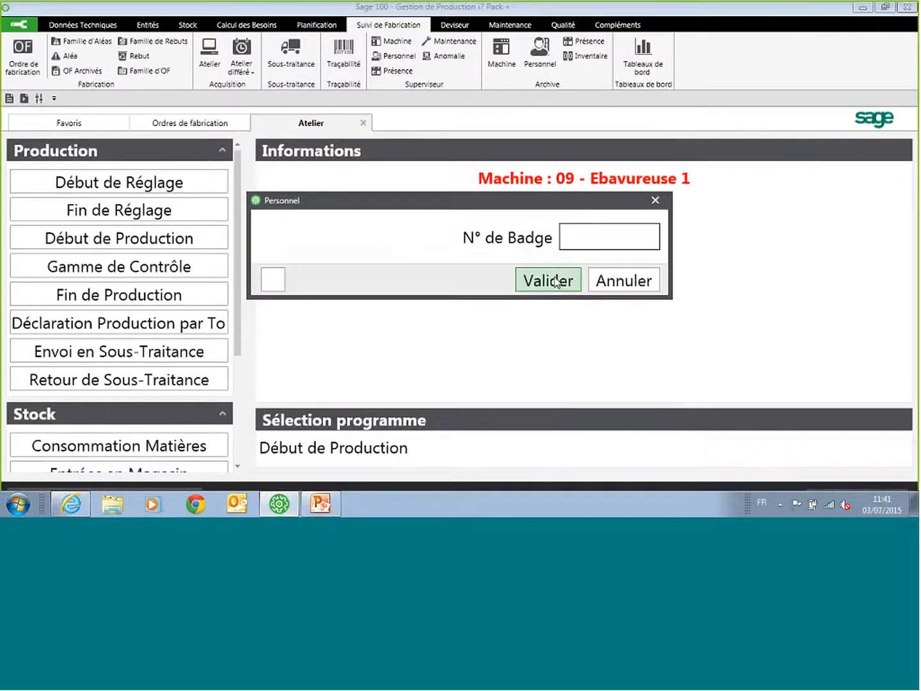
# Step: Enter the operator's badge number and record the production start for operation 10 (Découpe) of the 328-unit CHAISE order
pyautogui.write('01')
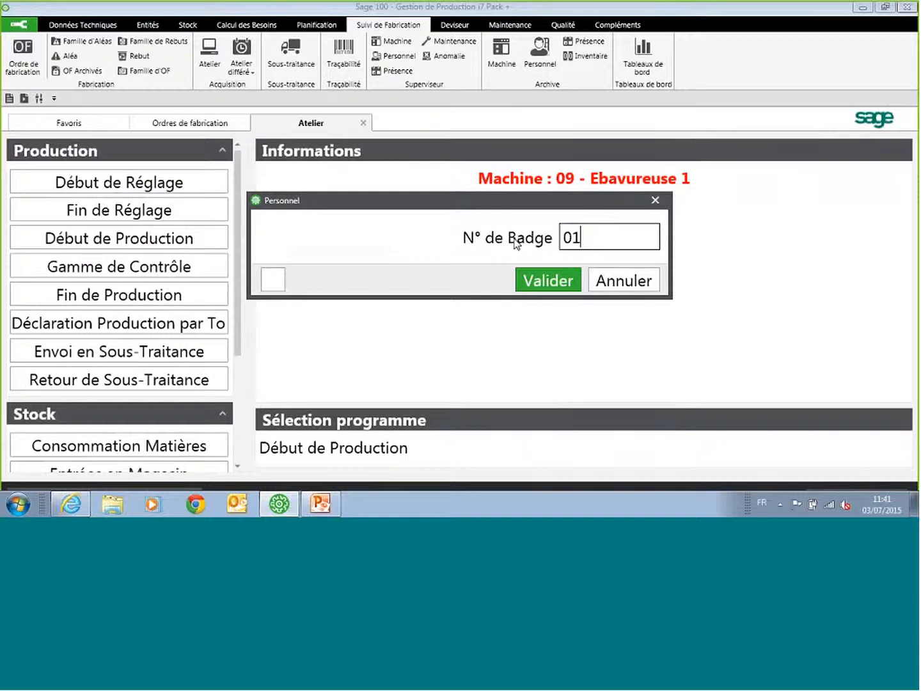
pyautogui.click(557, 281)
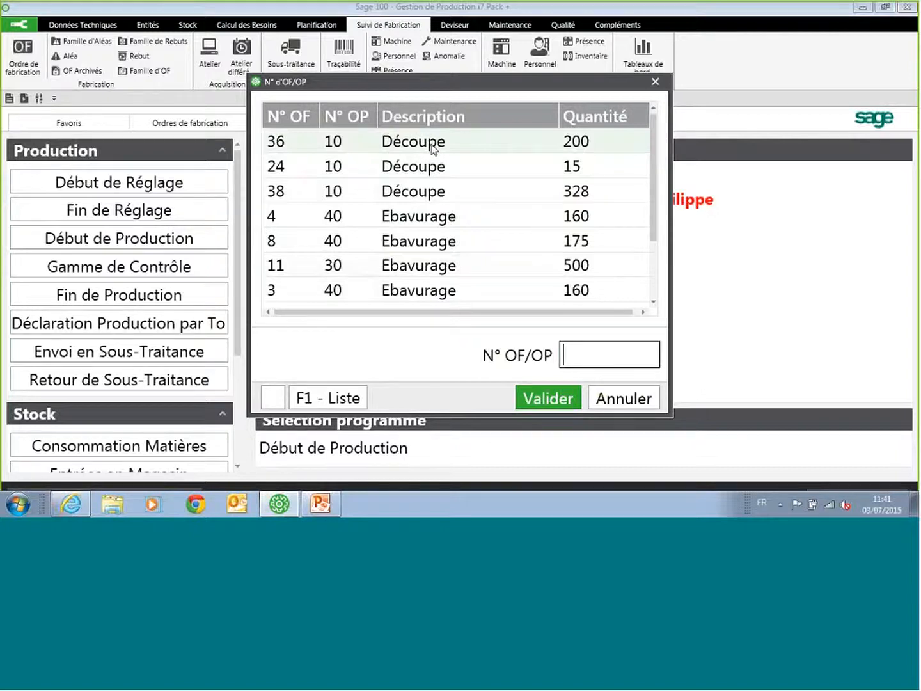
pyautogui.click(340, 400)
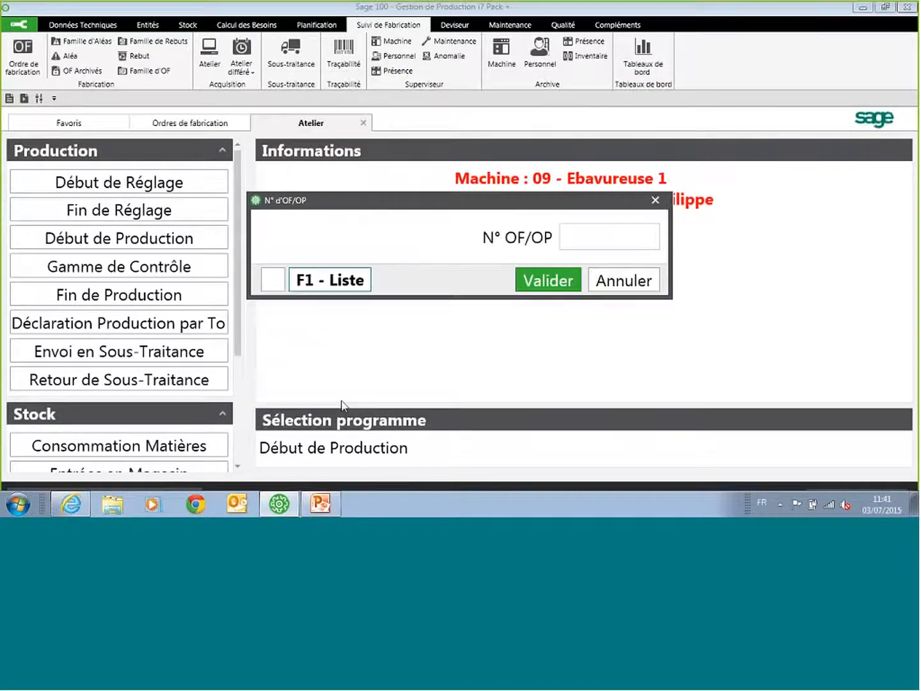
pyautogui.click(576, 241)
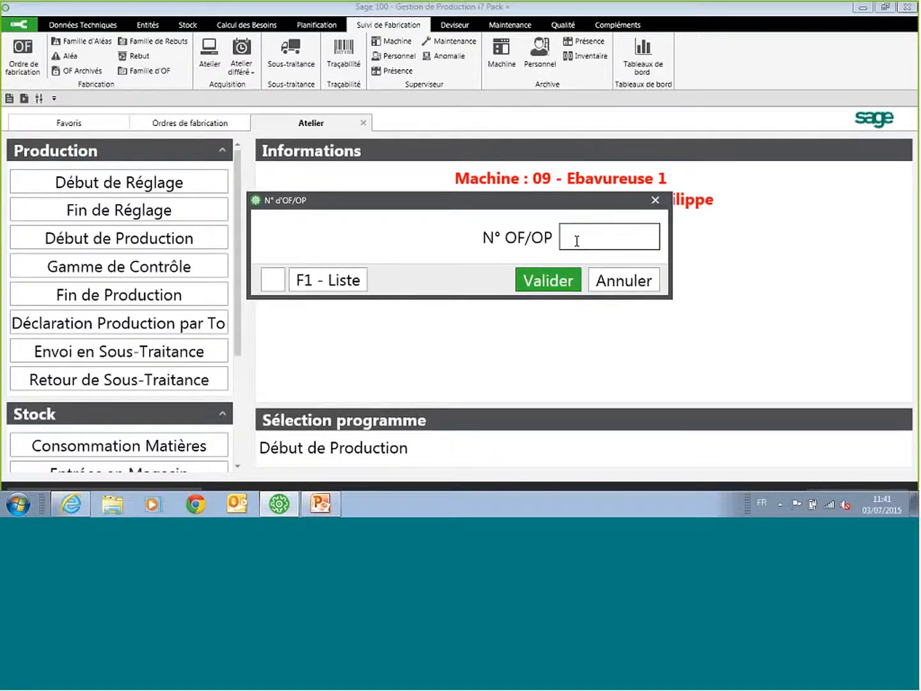
pyautogui.write('38010')
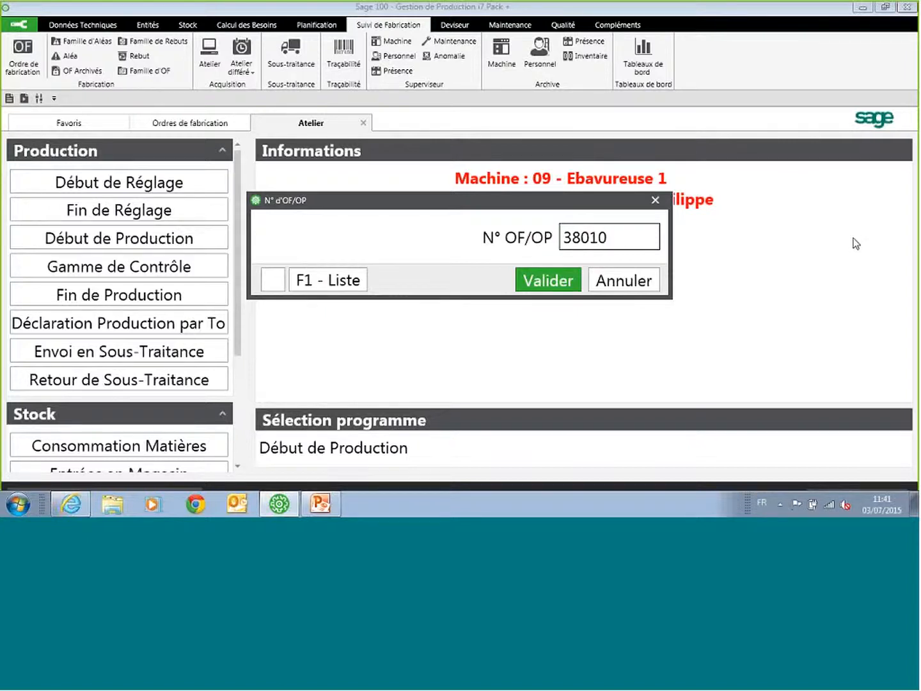
pyautogui.click(565, 283)
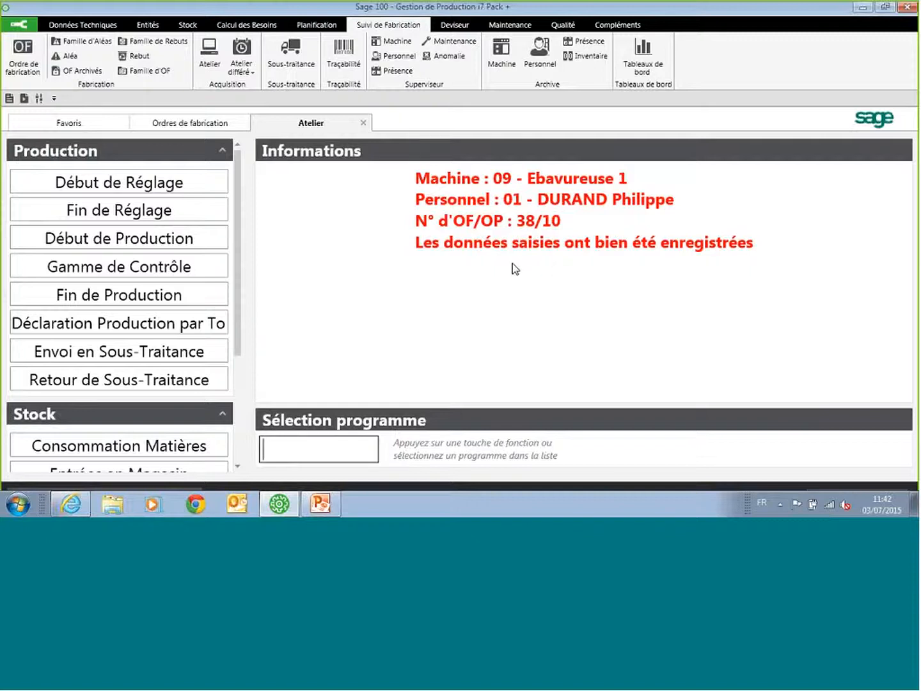
# Step: Return to the ordres de fabrication list and check the 328-unit CHAISE order
pyautogui.click(225, 125)
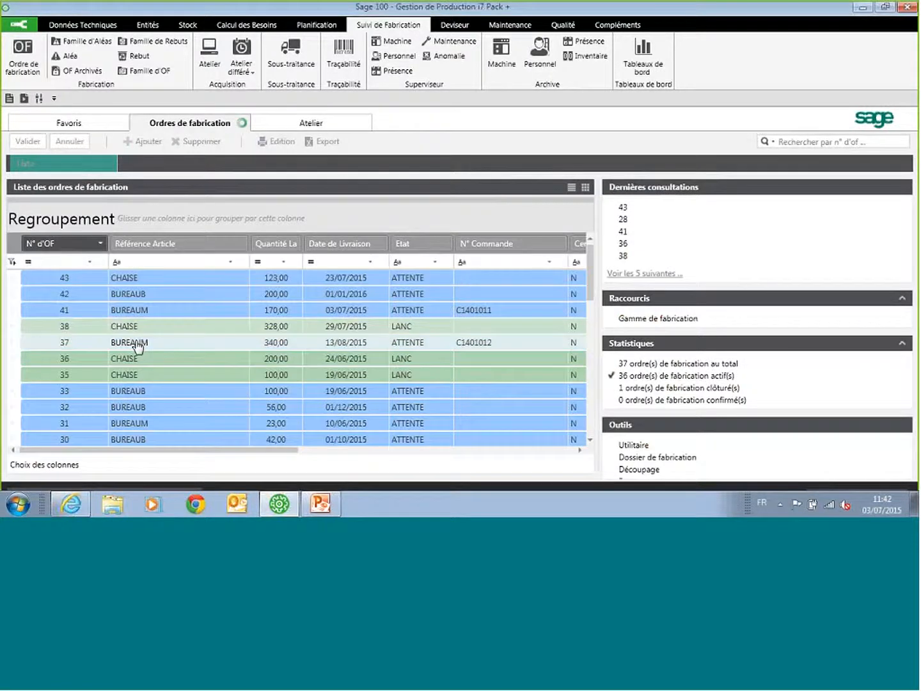
pyautogui.click(164, 329)
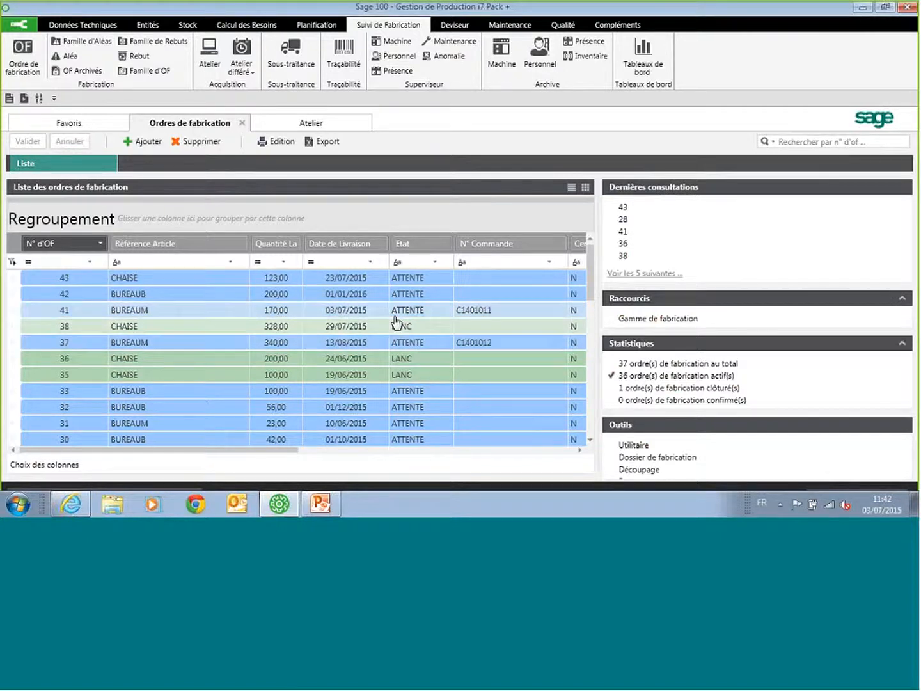
# Step: Check the encours machine list and the Superviseur machine board for current machine activity, and close both
pyautogui.click(397, 42)
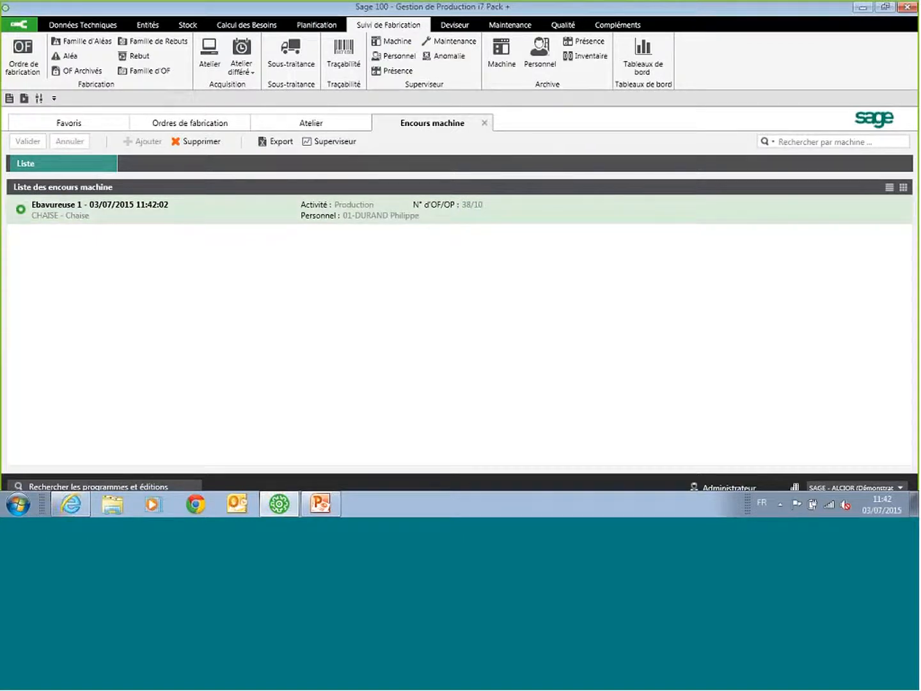
pyautogui.click(328, 142)
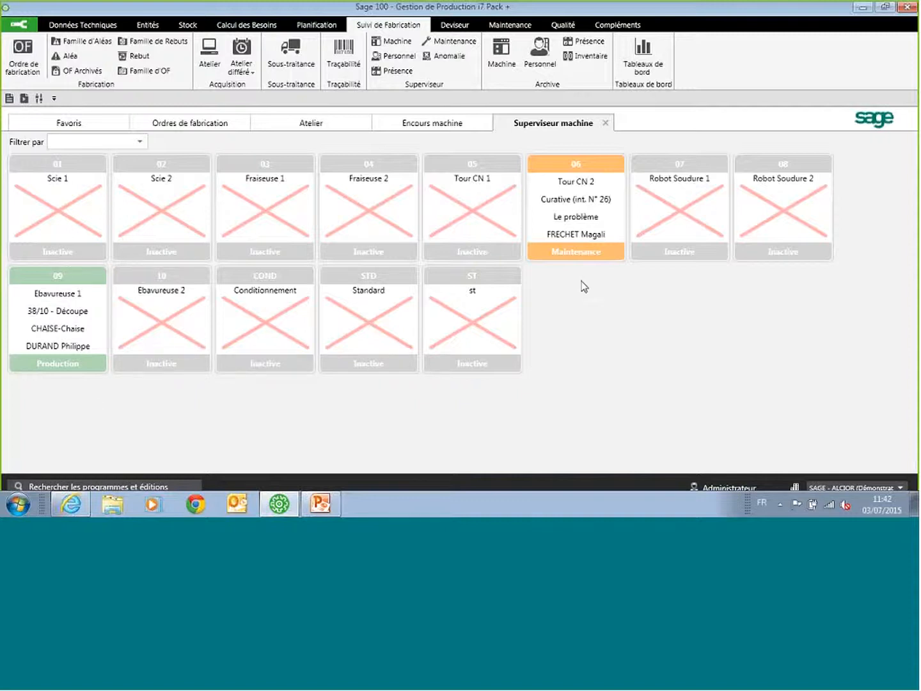
pyautogui.click(605, 123)
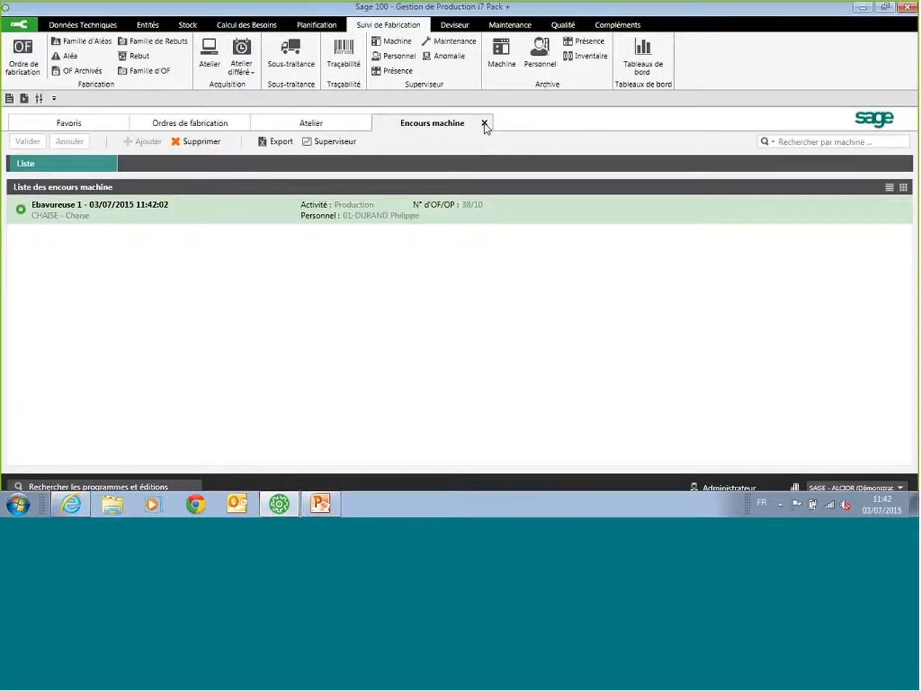
pyautogui.click(484, 124)
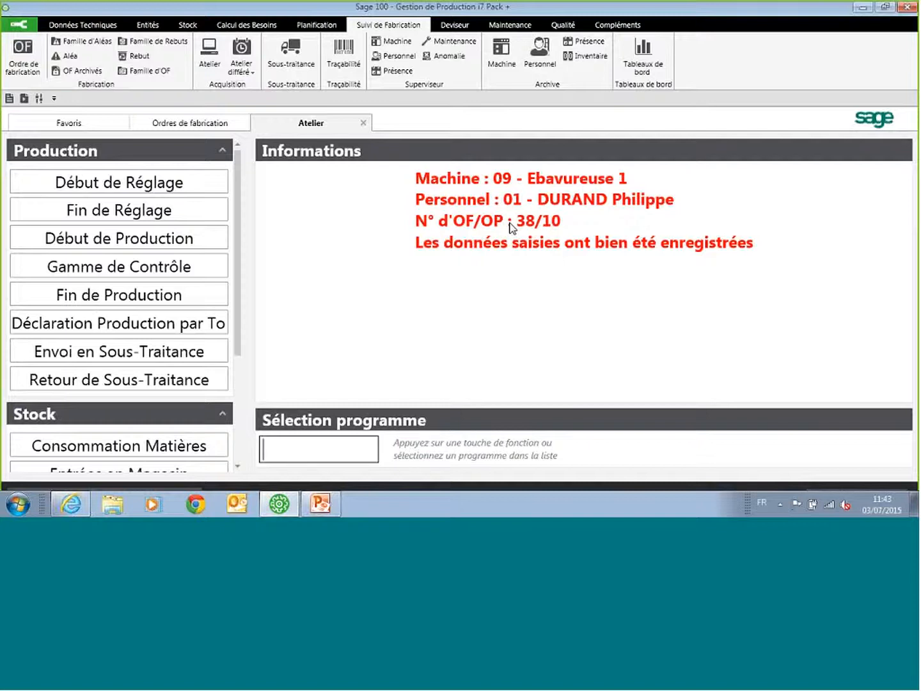
# Step: Start a Fin de Production declaration on machine 09 for operation 10 (Découpe) of the 328-unit CHAISE order, with a good quantity of 10
pyautogui.click(115, 295)
pyautogui.click(115, 296)
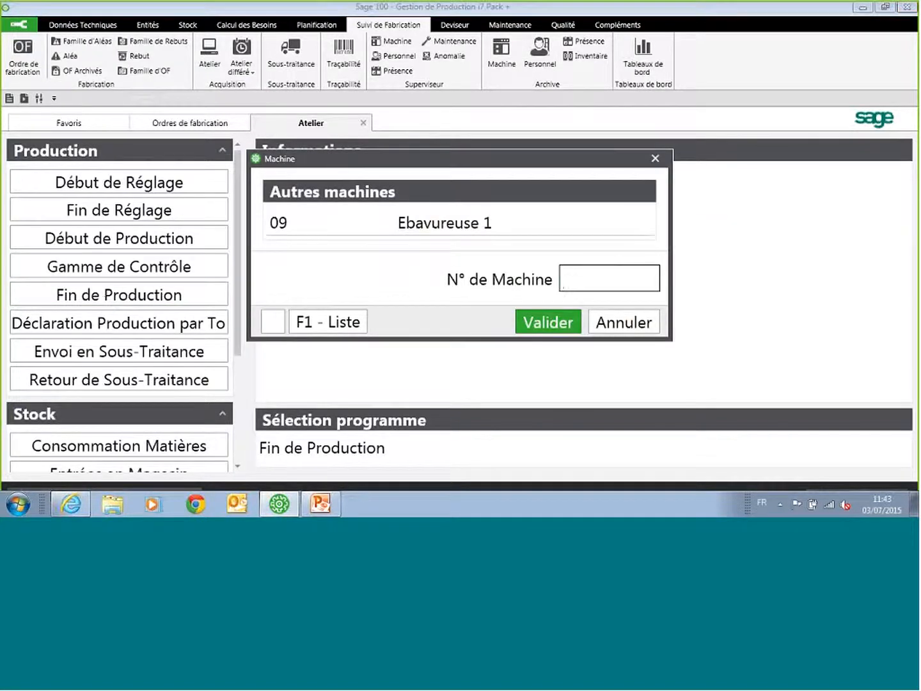
pyautogui.write('09')
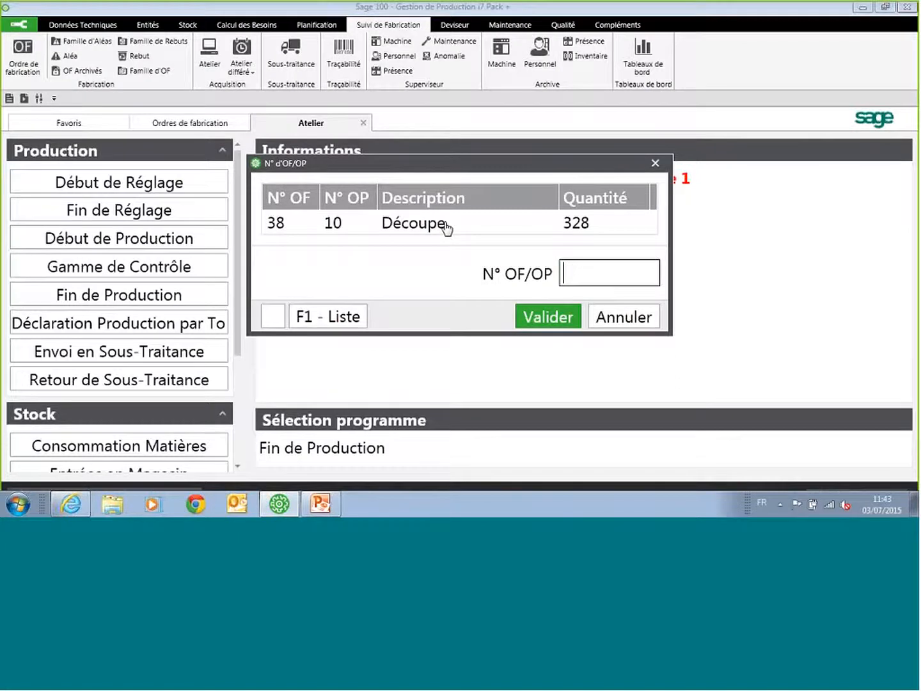
pyautogui.click(446, 225)
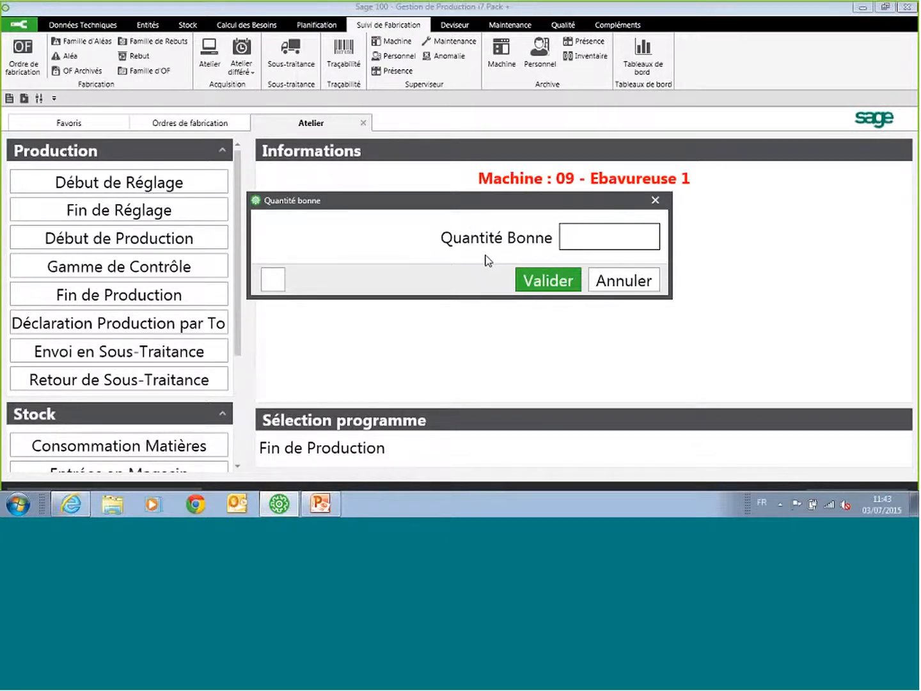
pyautogui.write('10')
pyautogui.press('Return')
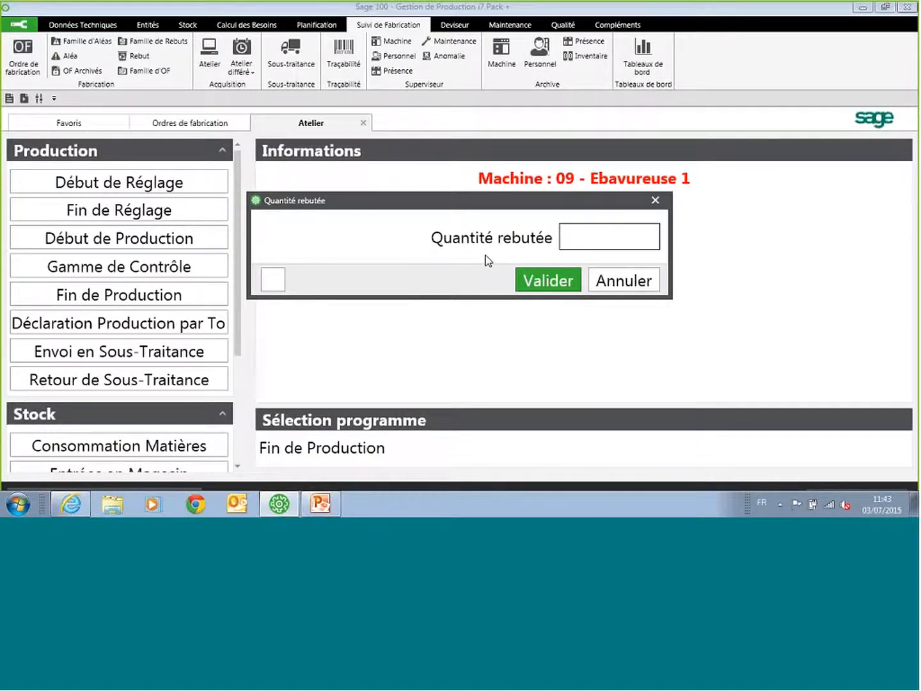
# Step: Declare 1 scrapped unit with reason MAT - Matière Défectueuse and record the end of production with status Suspendue
pyautogui.write('1')
pyautogui.press('Return')
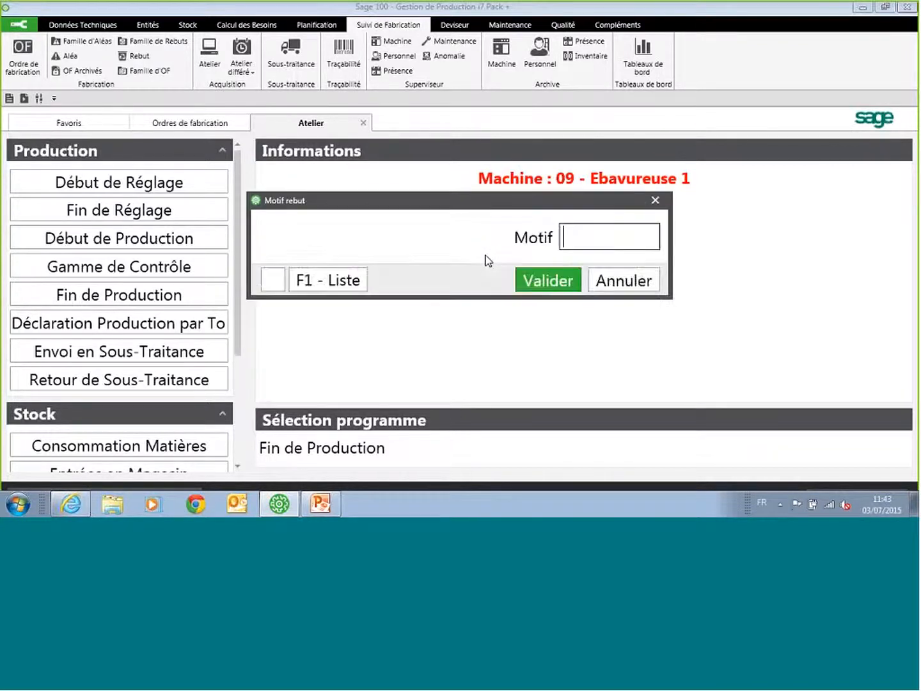
pyautogui.click(338, 282)
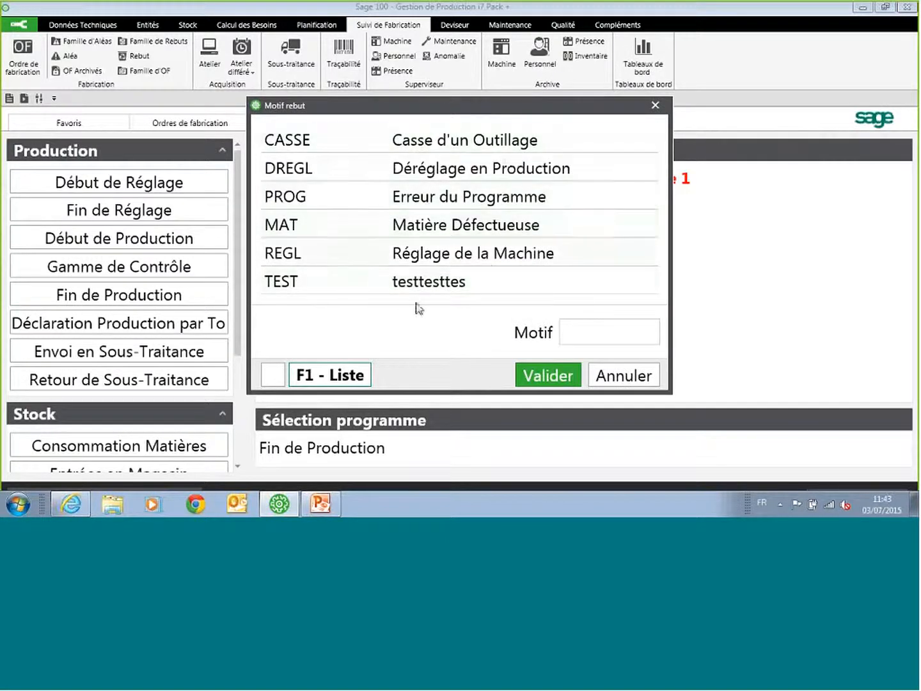
pyautogui.click(461, 228)
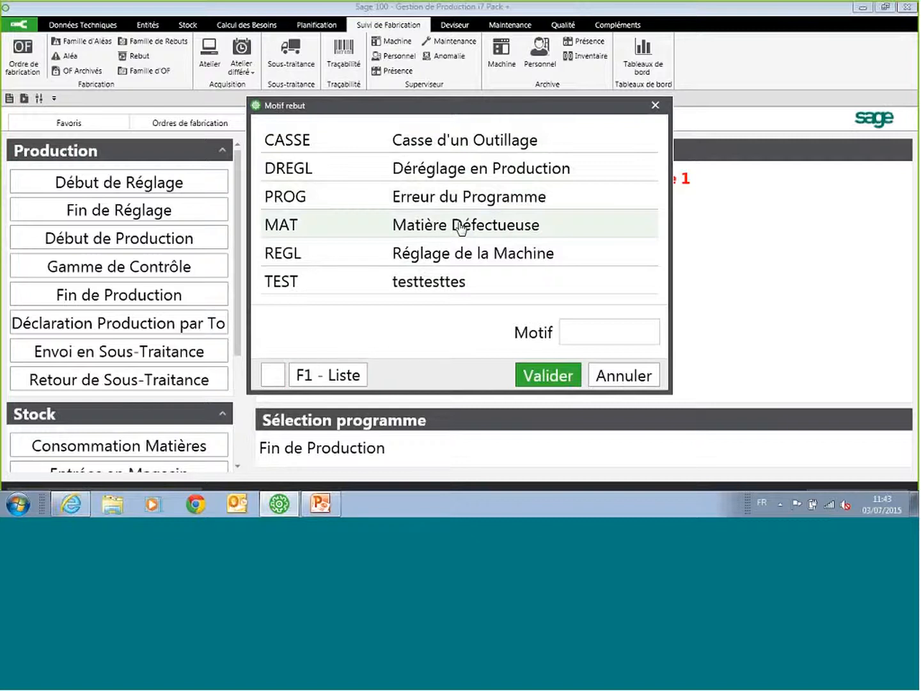
pyautogui.click(461, 228)
pyautogui.click(554, 378)
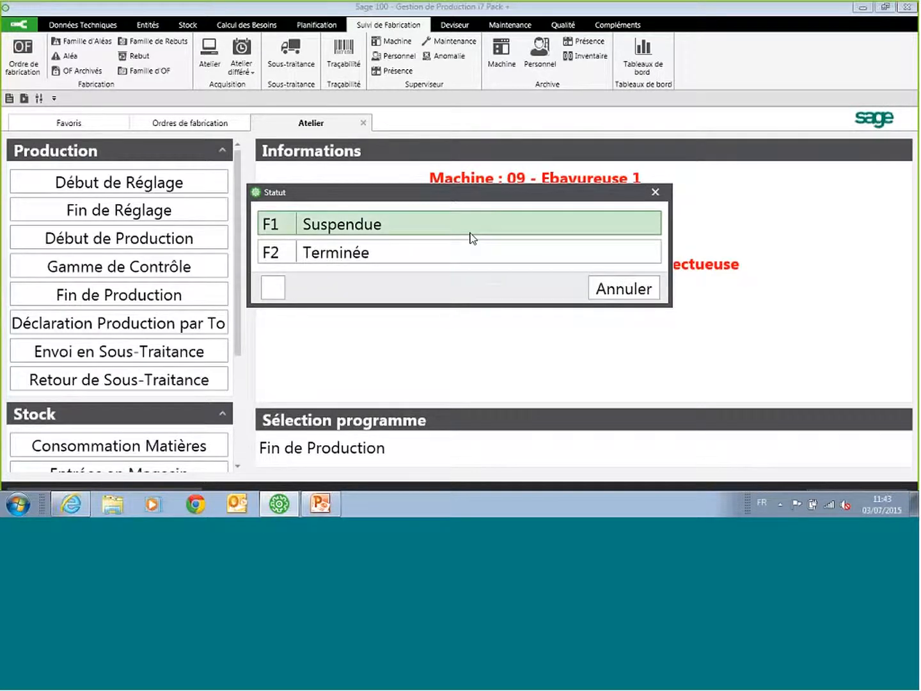
pyautogui.click(389, 232)
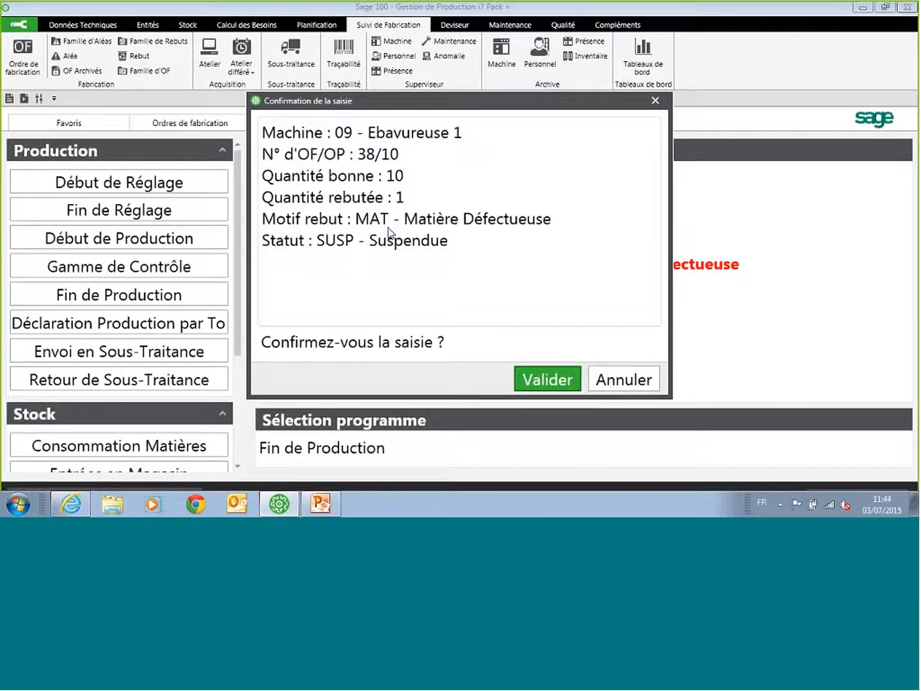
pyautogui.click(538, 382)
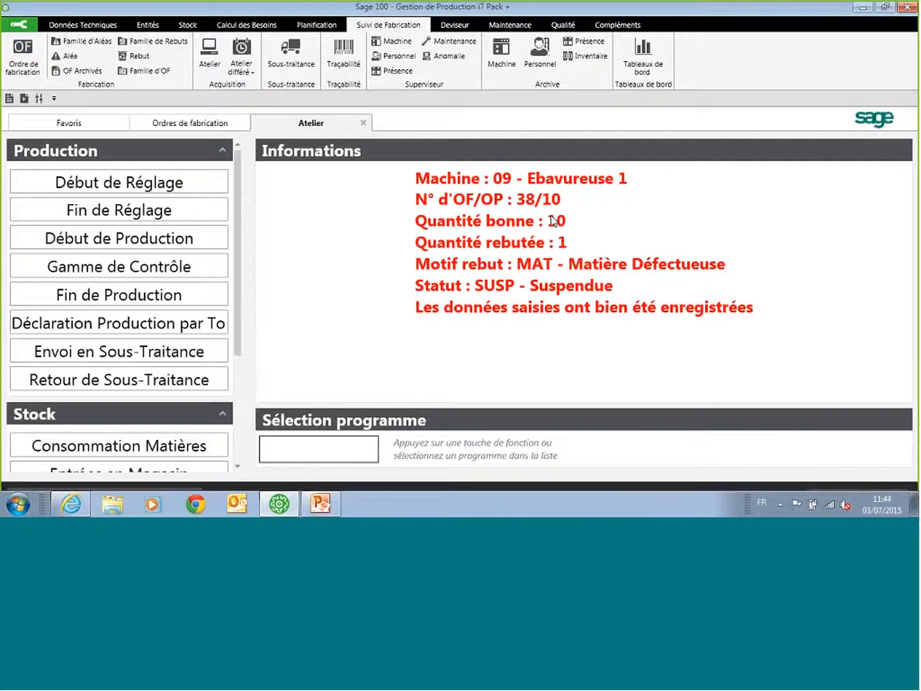
# Step: Start a Consommation Matières declaration with the operator's badge number, review the component articles of the 328-unit CHAISE order, and cancel it
pyautogui.click(104, 448)
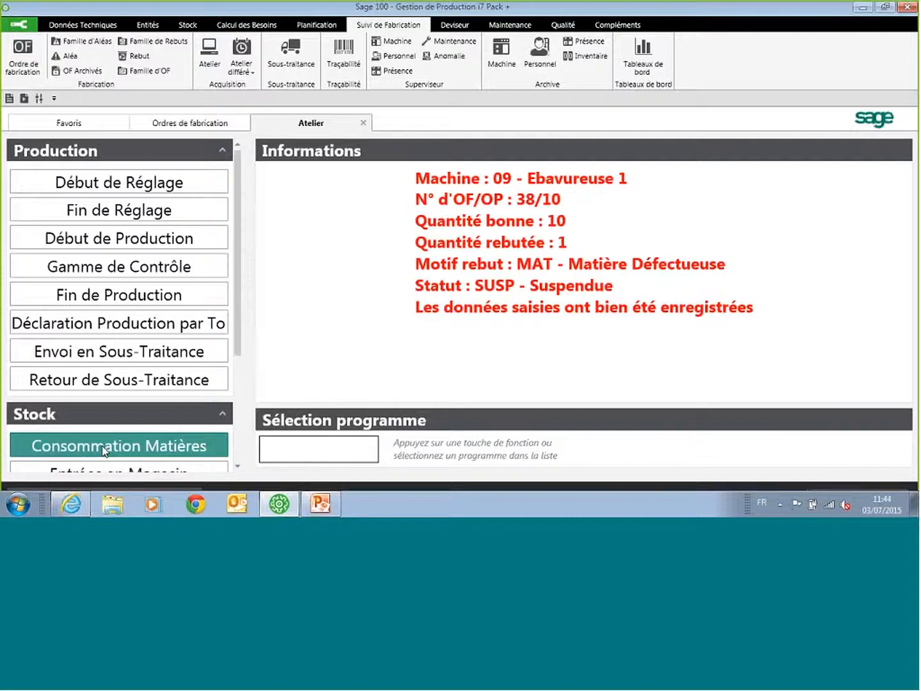
pyautogui.write('01')
pyautogui.press('Return')
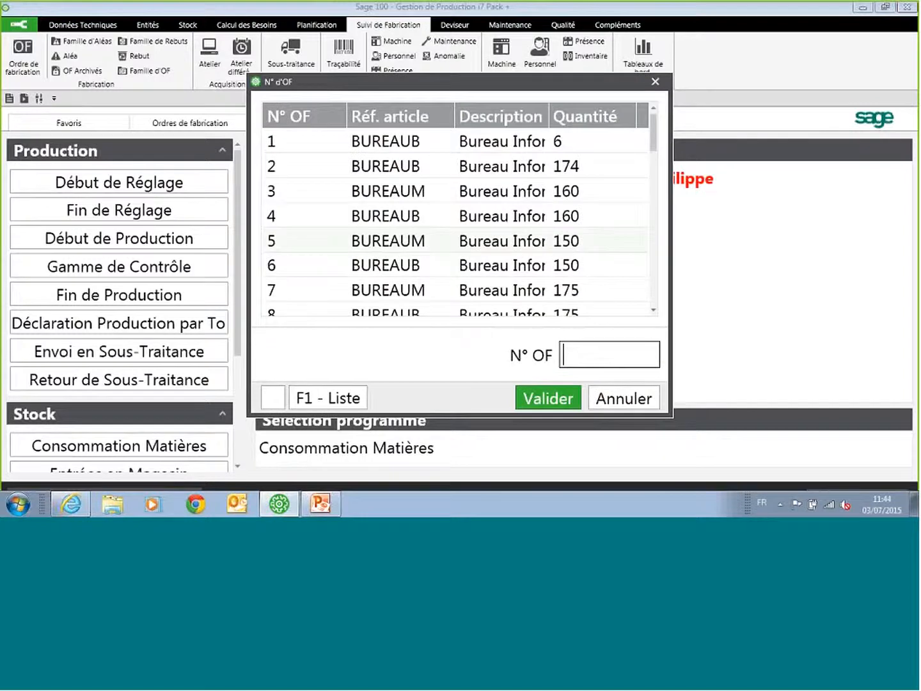
pyautogui.write('38')
pyautogui.press('Return')
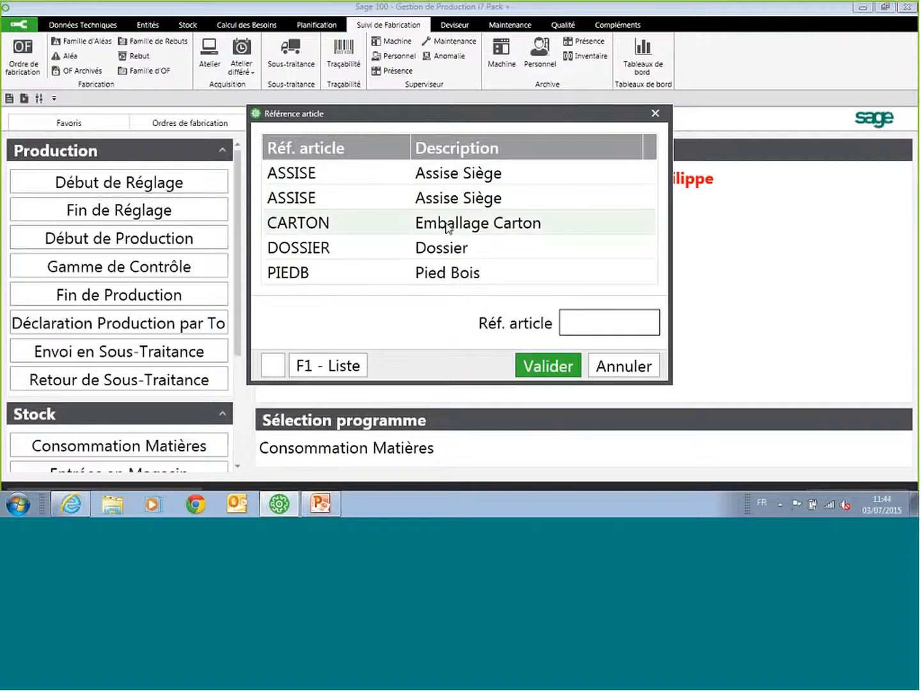
pyautogui.click(631, 368)
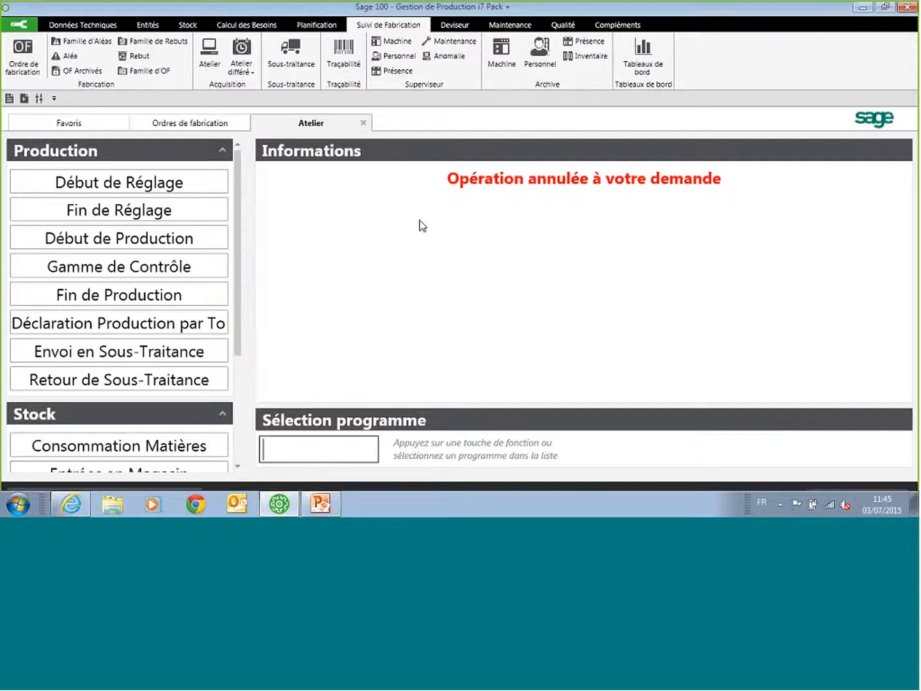
# Step: Preview the Bilan OF 1 production dashboard report for the 1 946-unit BUREAUB order
pyautogui.click(642, 54)
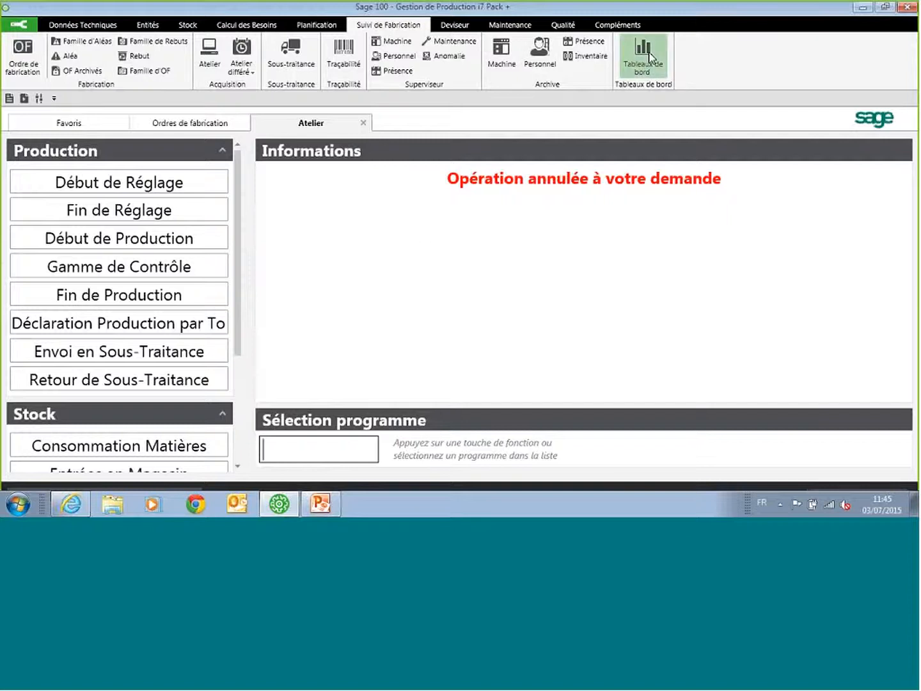
pyautogui.click(353, 222)
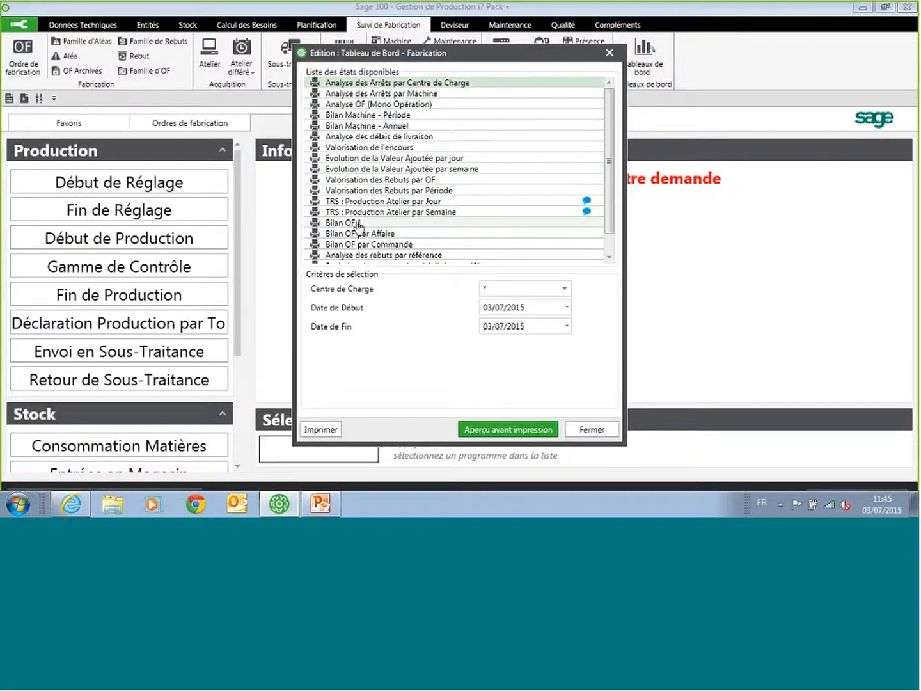
pyautogui.click(518, 287)
pyautogui.write('22')
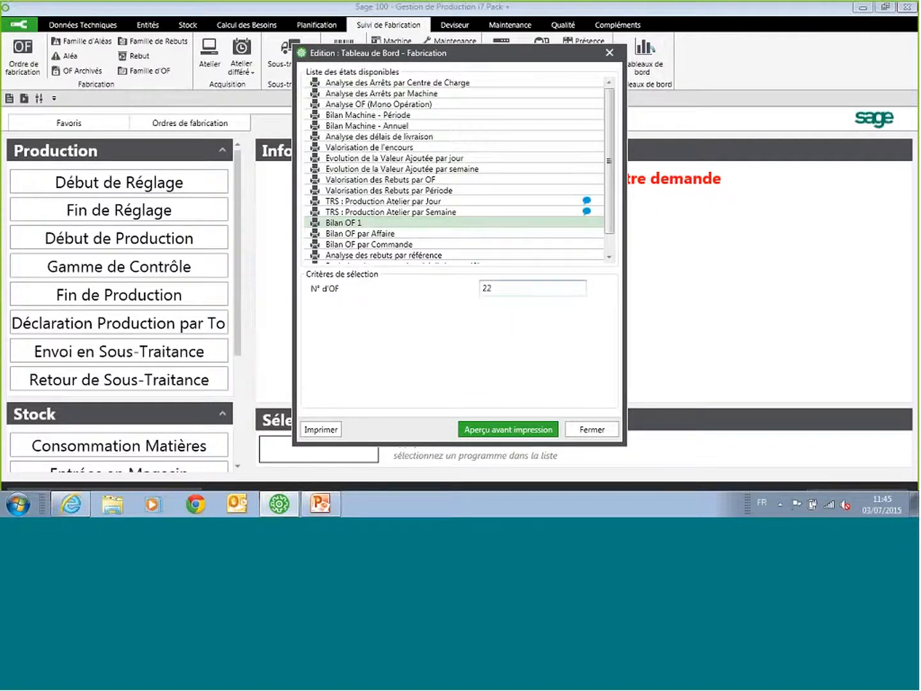
pyautogui.click(505, 431)
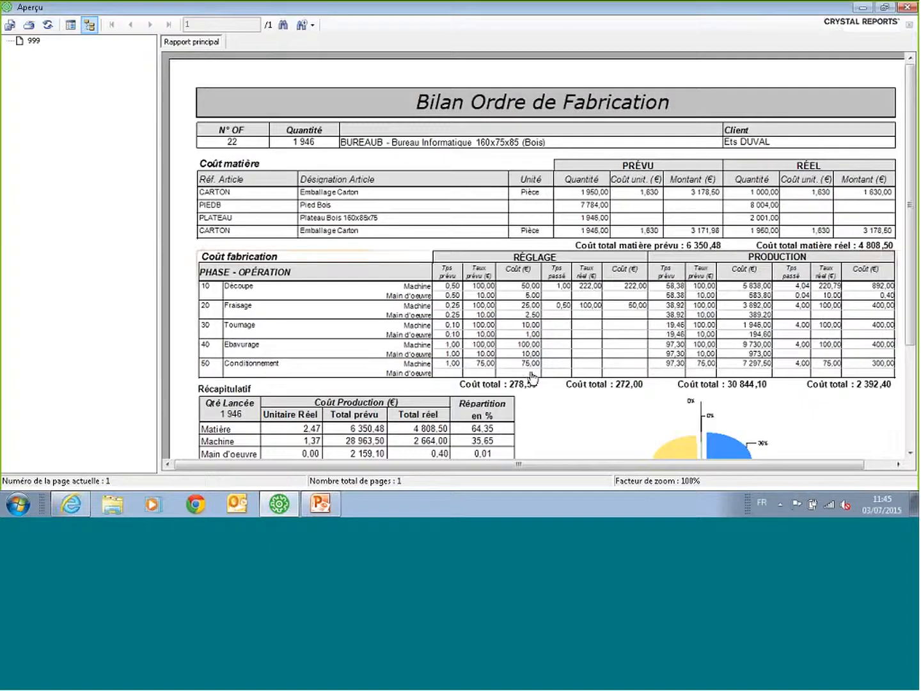
# Step: Examine the planned and actual costs and the récapitulatif in the Bilan Ordre de Fabrication, and close the report and its dialog
pyautogui.moveTo(912, 121); pyautogui.dragTo(913, 139)
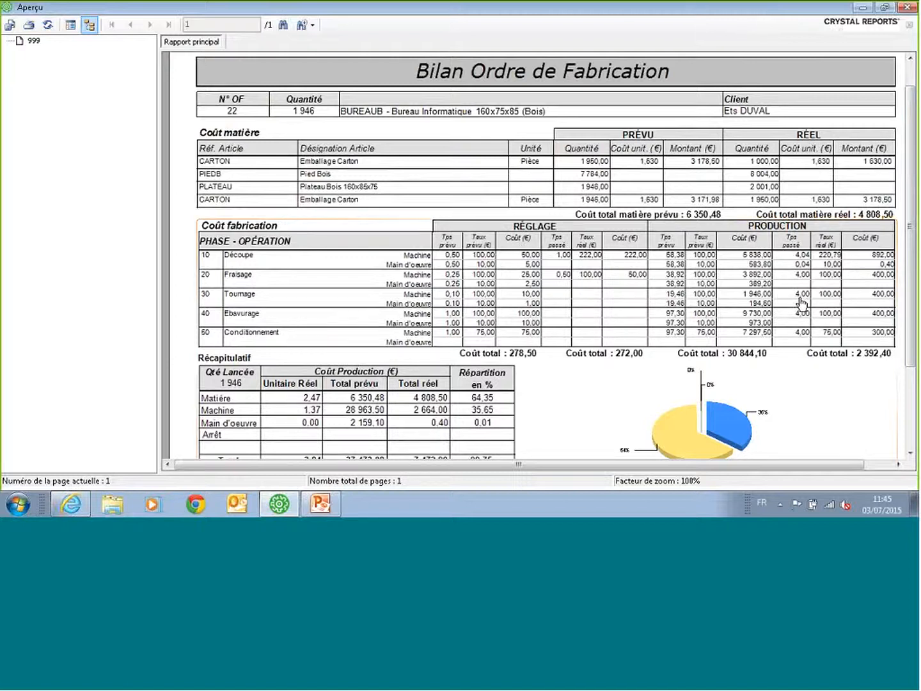
pyautogui.moveTo(910, 281); pyautogui.dragTo(912, 310)
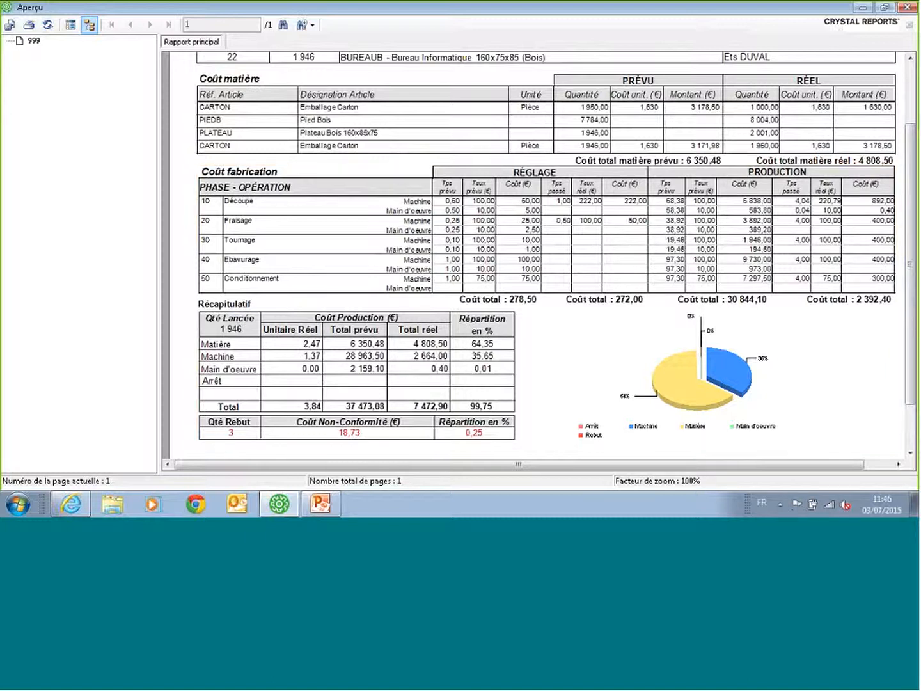
pyautogui.click(908, 7)
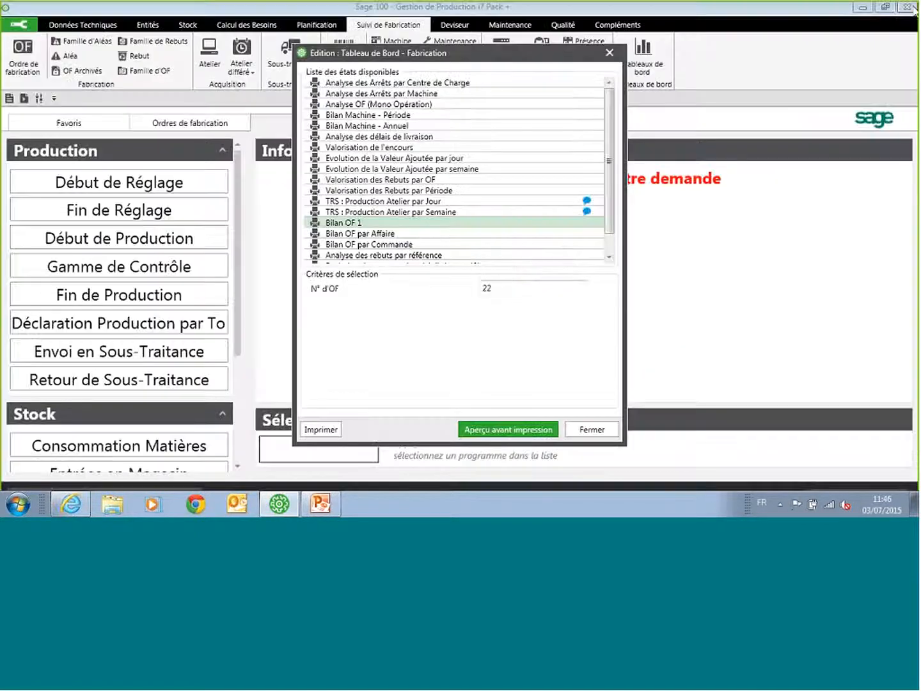
pyautogui.click(592, 429)
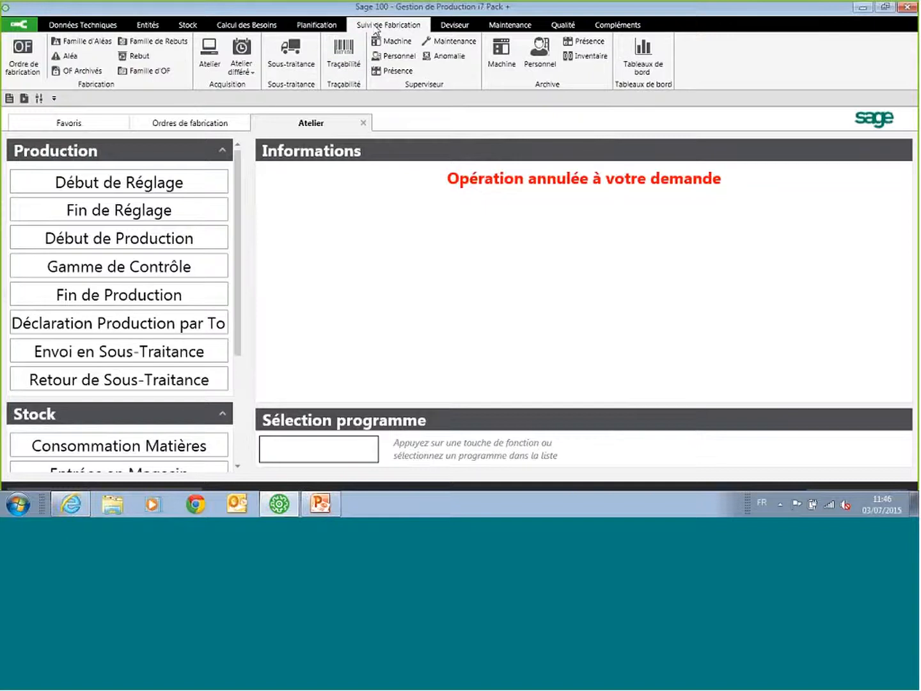
pyautogui.click(99, 27)
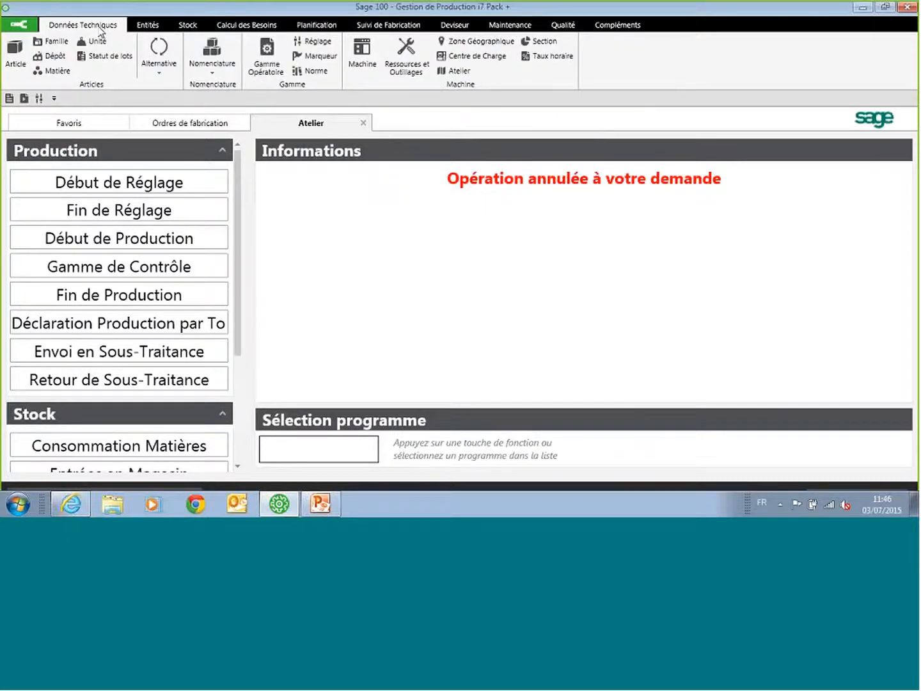
pyautogui.click(246, 25)
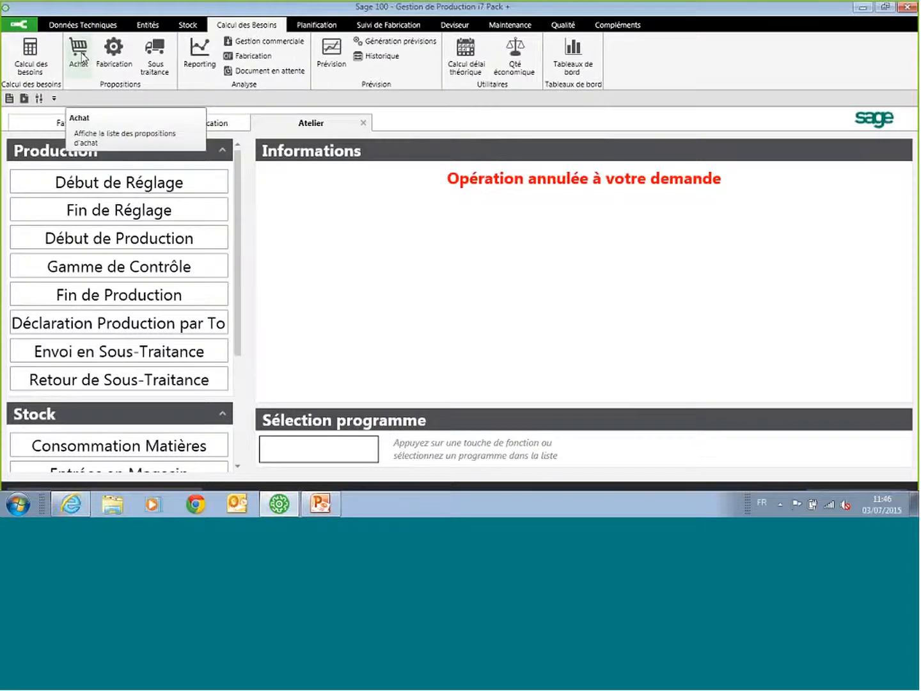
pyautogui.click(313, 26)
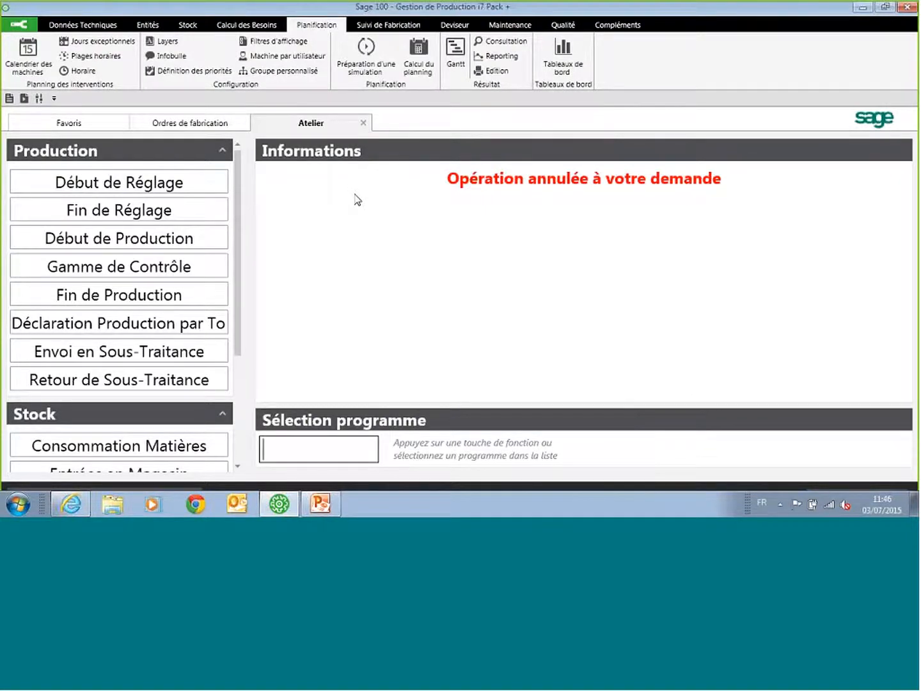
pyautogui.click(382, 25)
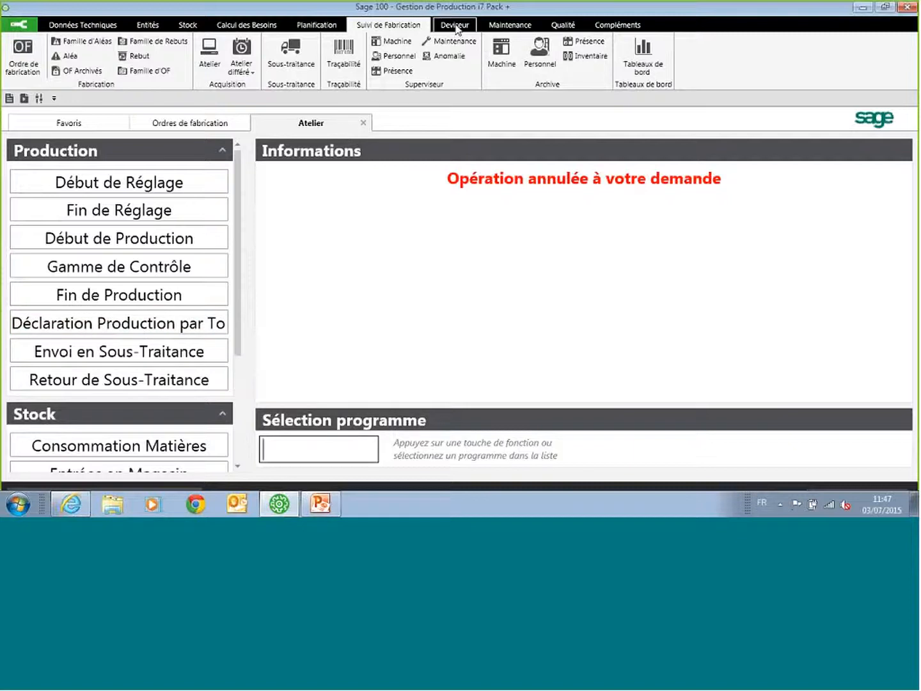
pyautogui.click(456, 252)
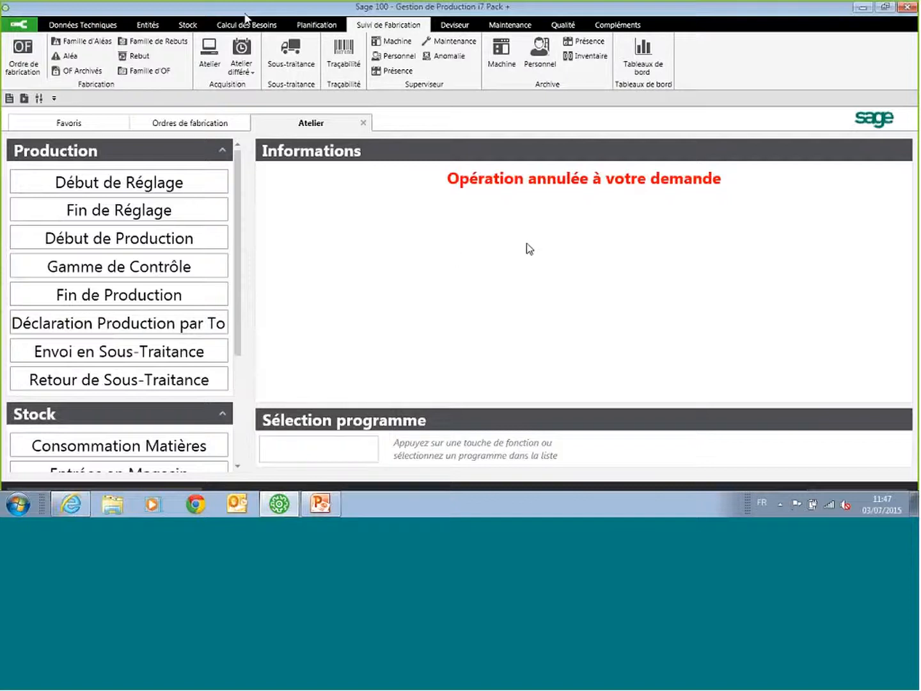
# Step: Open the Deviseur dossier dated 02/07/2015 and view its detail lines
pyautogui.click(455, 28)
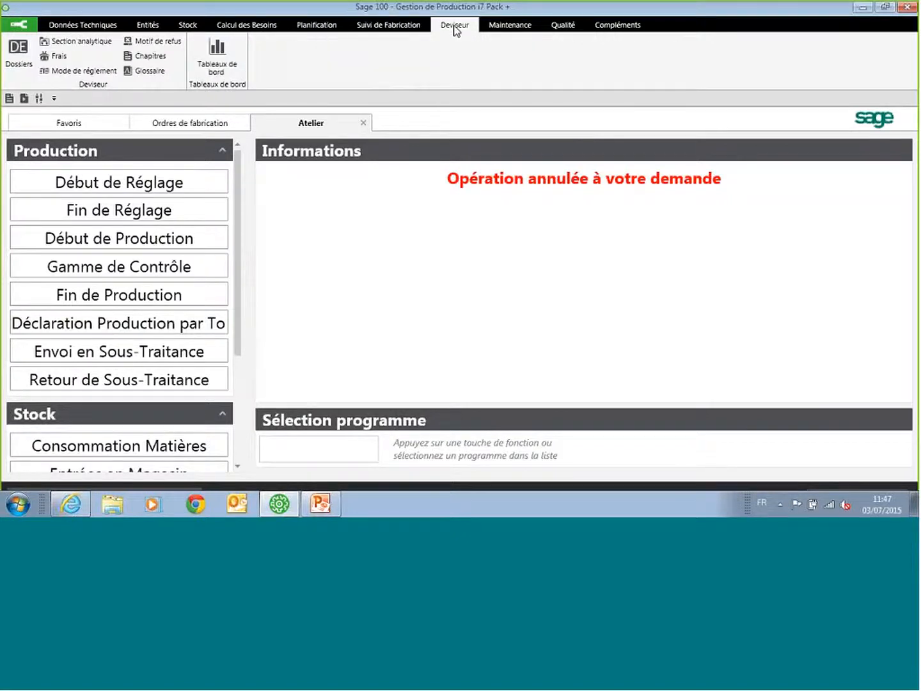
pyautogui.click(21, 58)
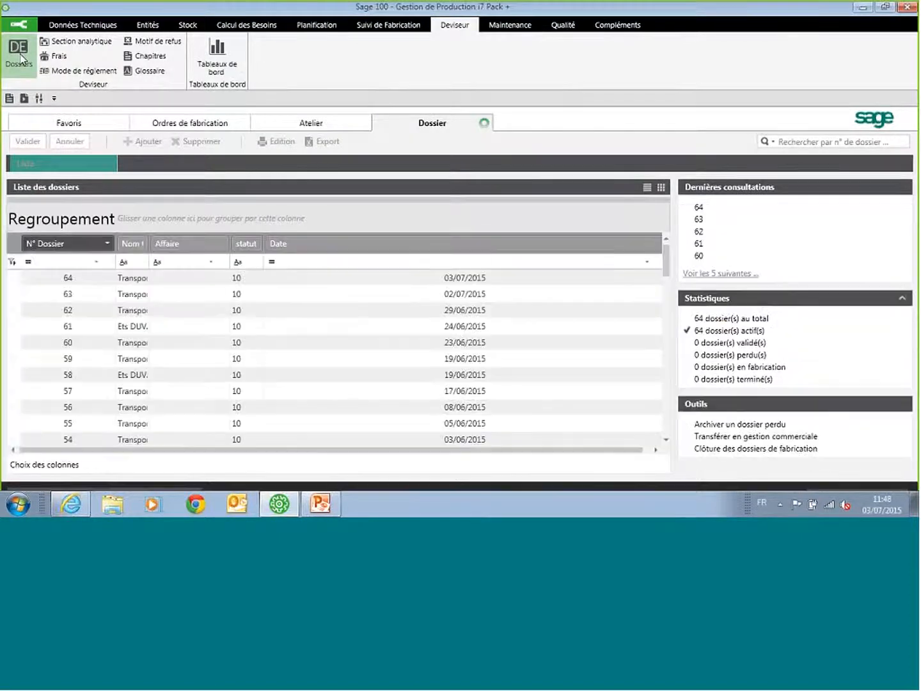
pyautogui.click(325, 299)
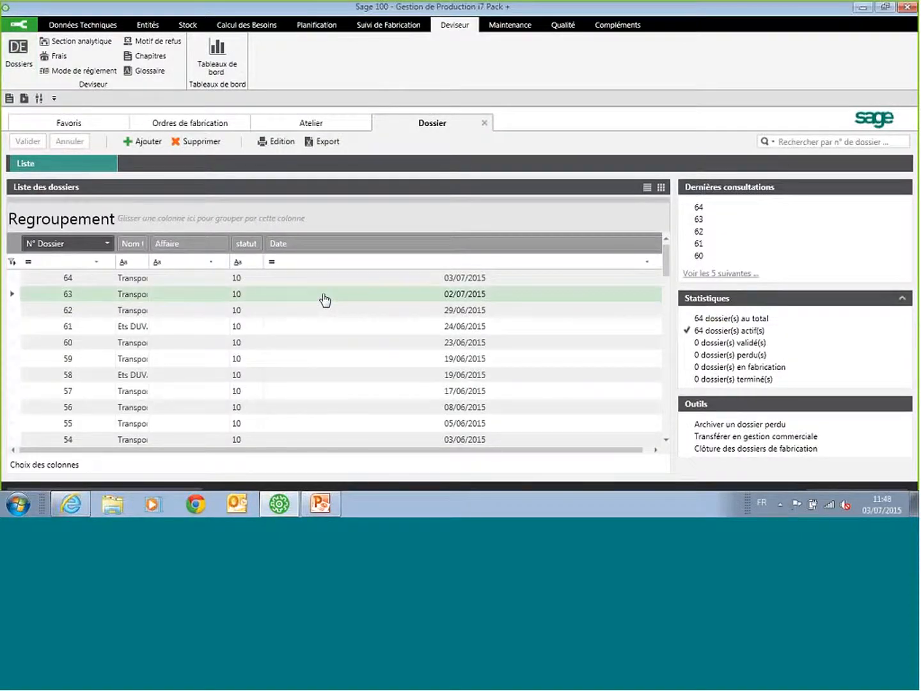
pyautogui.doubleClick(324, 299)
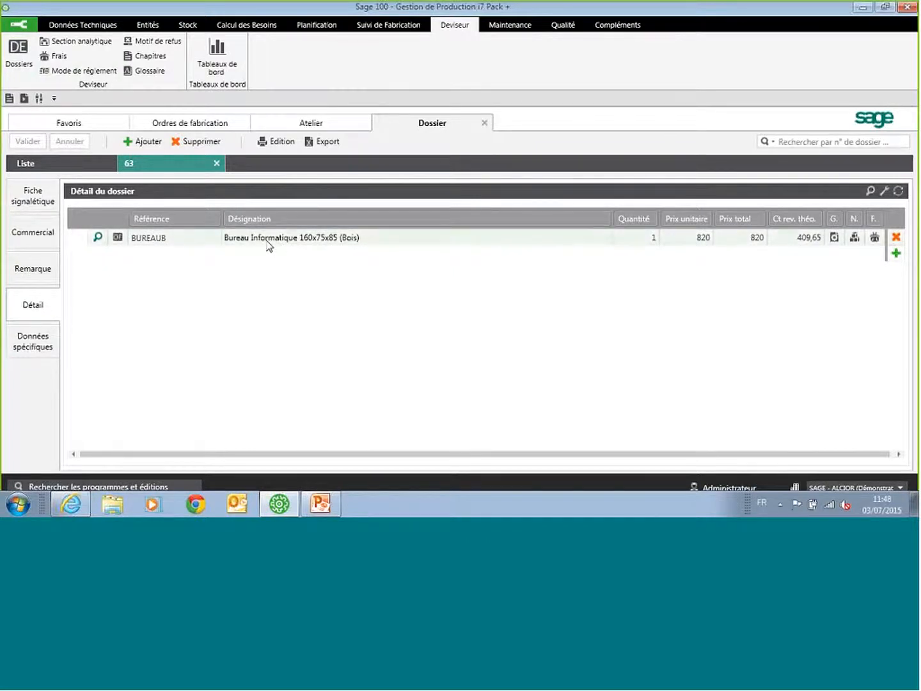
# Step: Review the operation routing and the bill of materials of the BUREAUB line, and close the component list
pyautogui.click(834, 238)
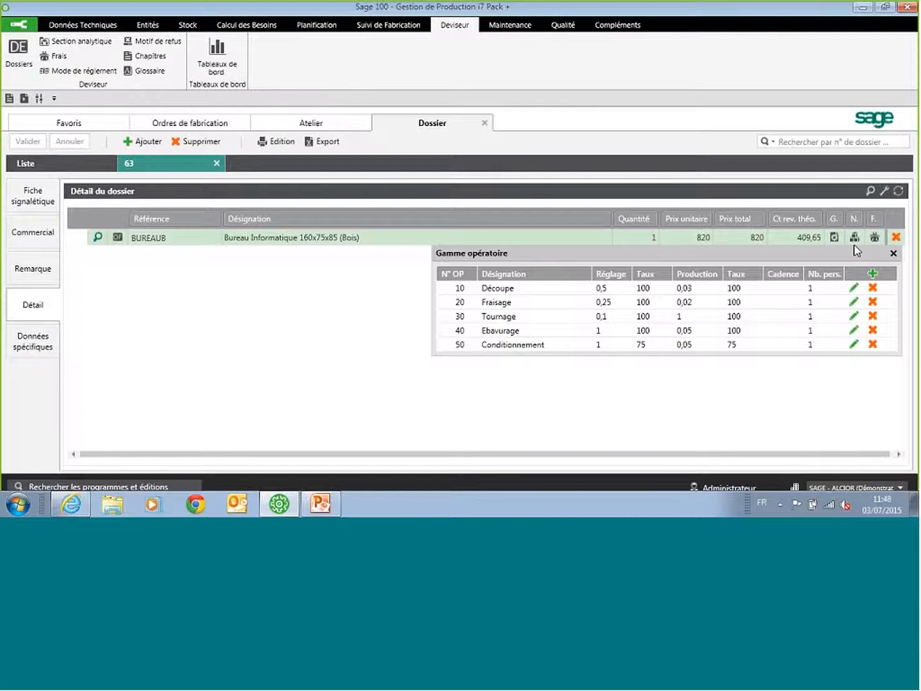
pyautogui.click(854, 242)
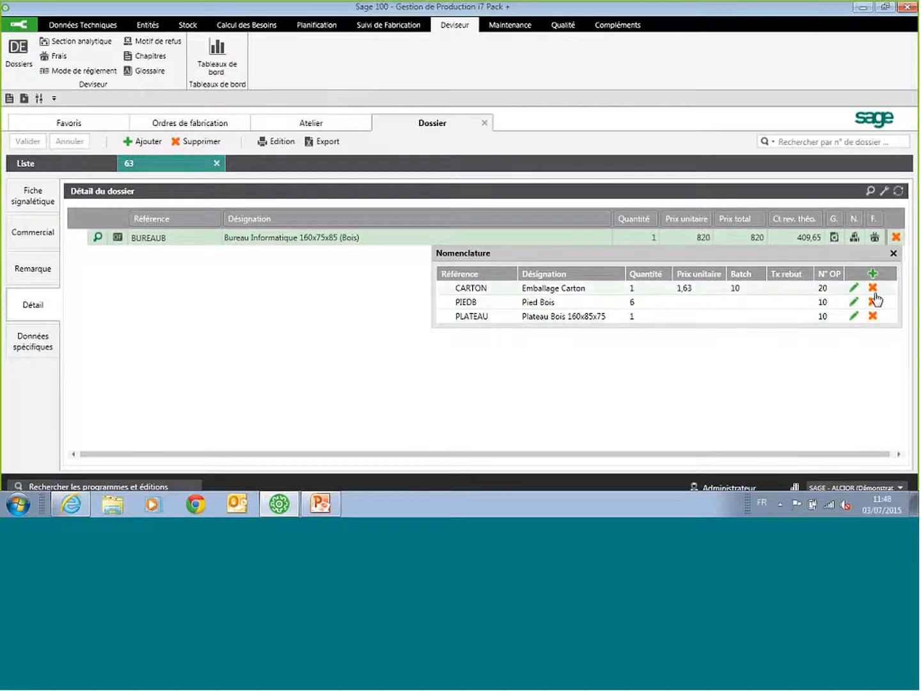
pyautogui.click(893, 252)
# Step: Delete operation 40 Ebavurage from the BUREAUB line's Gamme opératoire
pyautogui.click(835, 239)
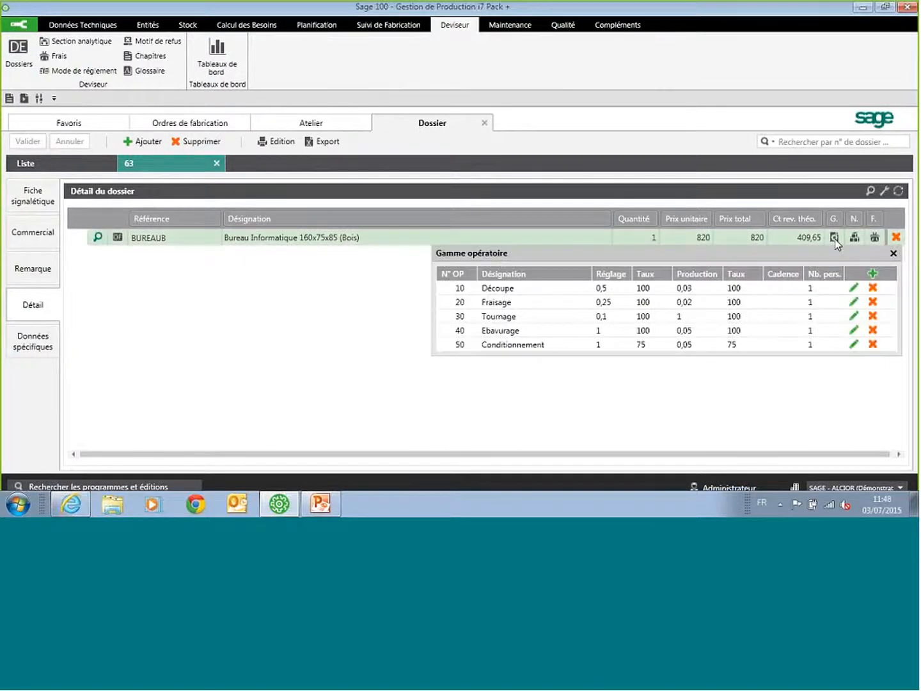
pyautogui.click(873, 330)
pyautogui.press('Return')
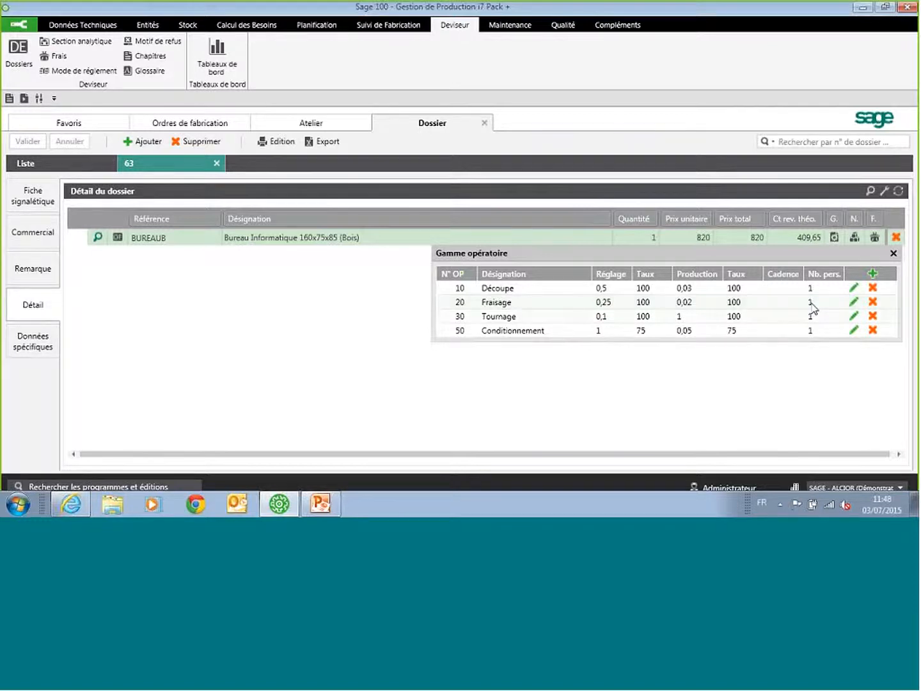
# Step: Set the machine production time of operation 10 Découpe to 1, close the routing, and recalculate the line's theoretical cost
pyautogui.click(850, 289)
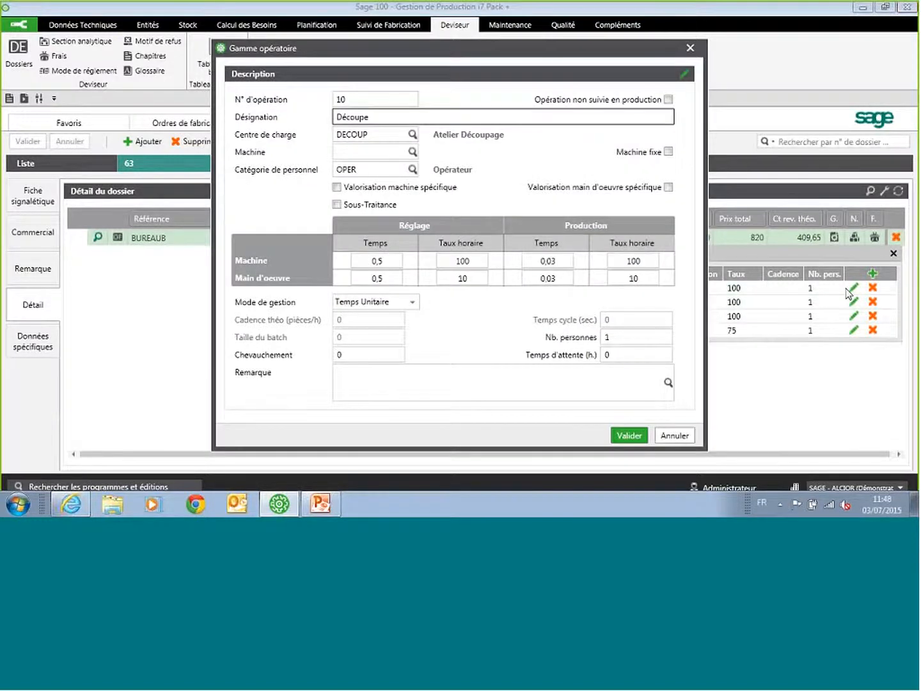
pyautogui.click(569, 263)
pyautogui.write('1,')
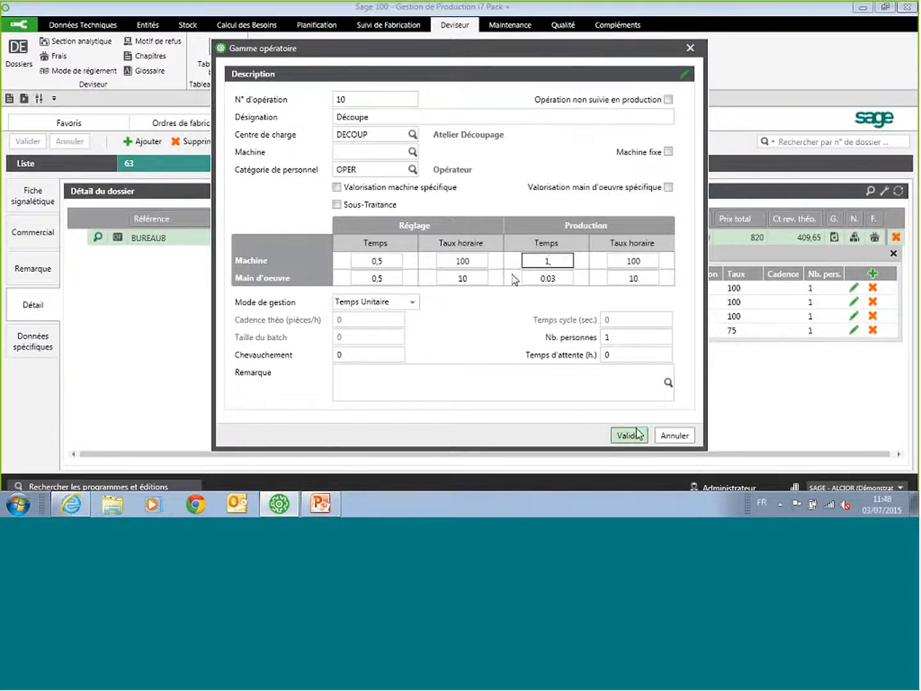
pyautogui.click(635, 436)
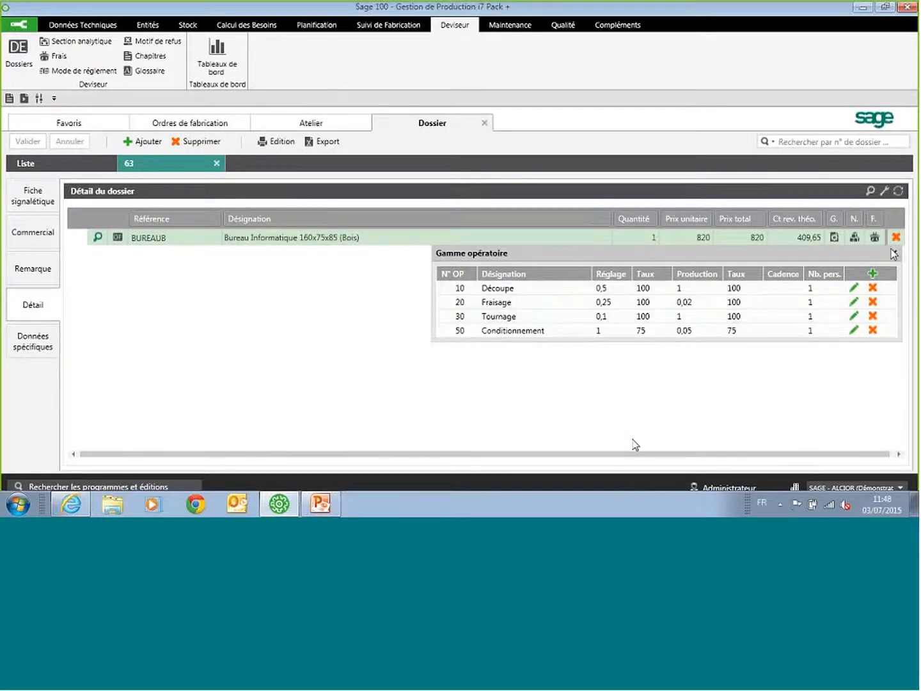
pyautogui.click(893, 253)
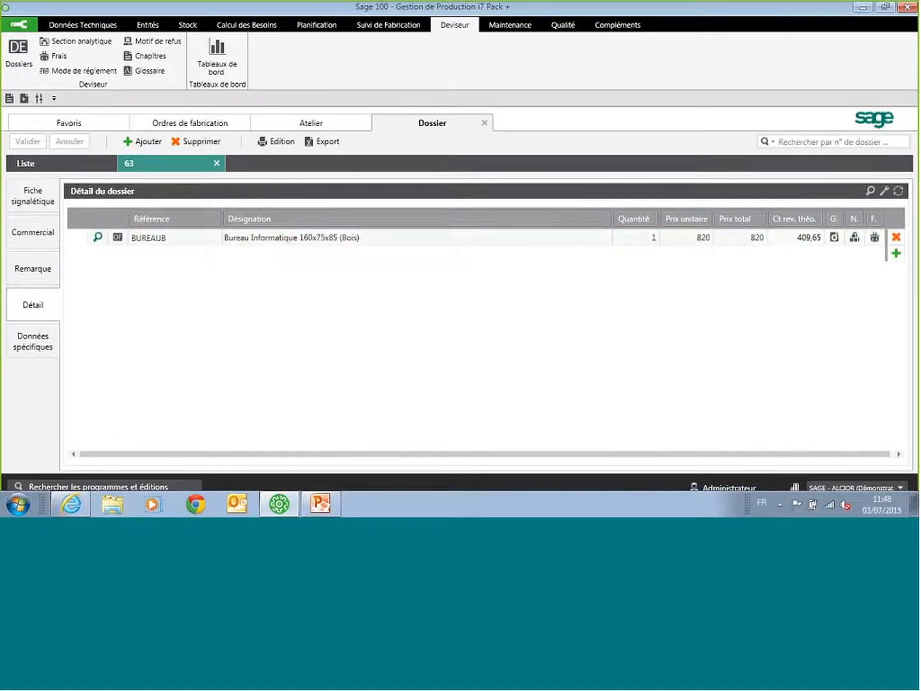
pyautogui.click(898, 191)
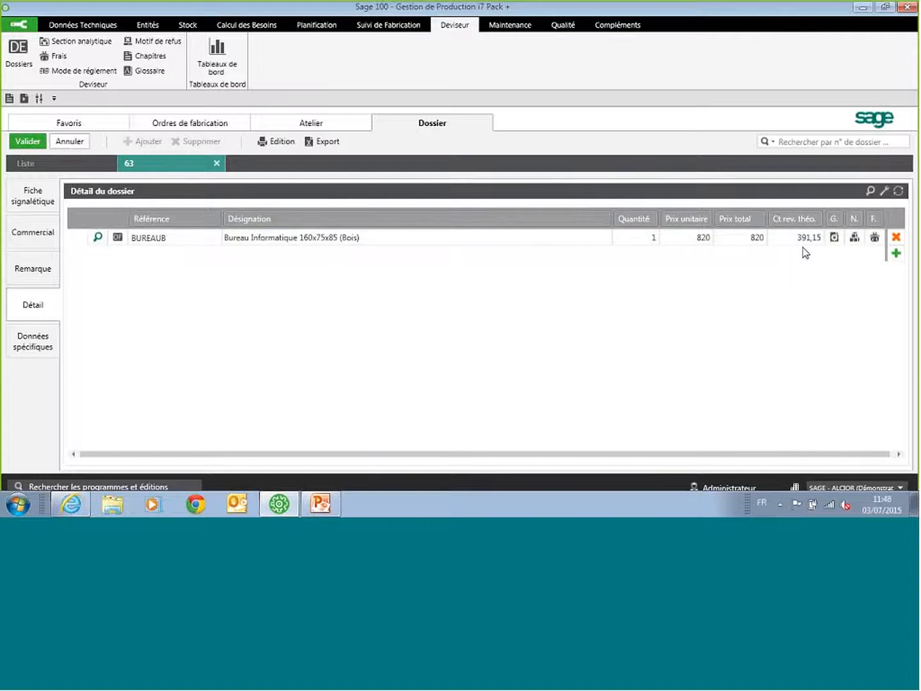
# Step: Review the margins defined per quantity and the resulting cost and selling prices for BUREAUB
pyautogui.click(885, 192)
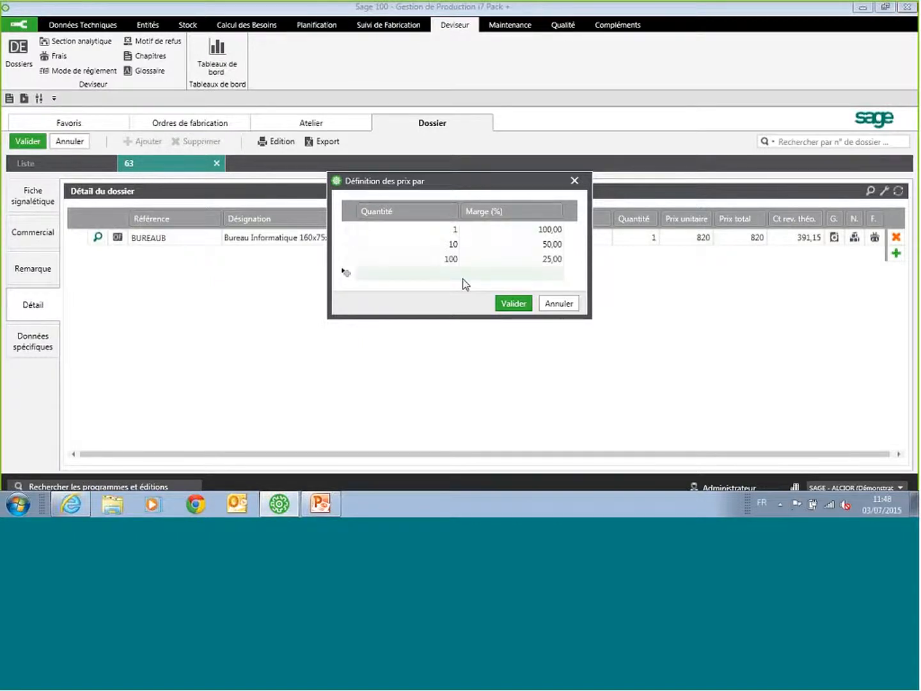
pyautogui.click(513, 303)
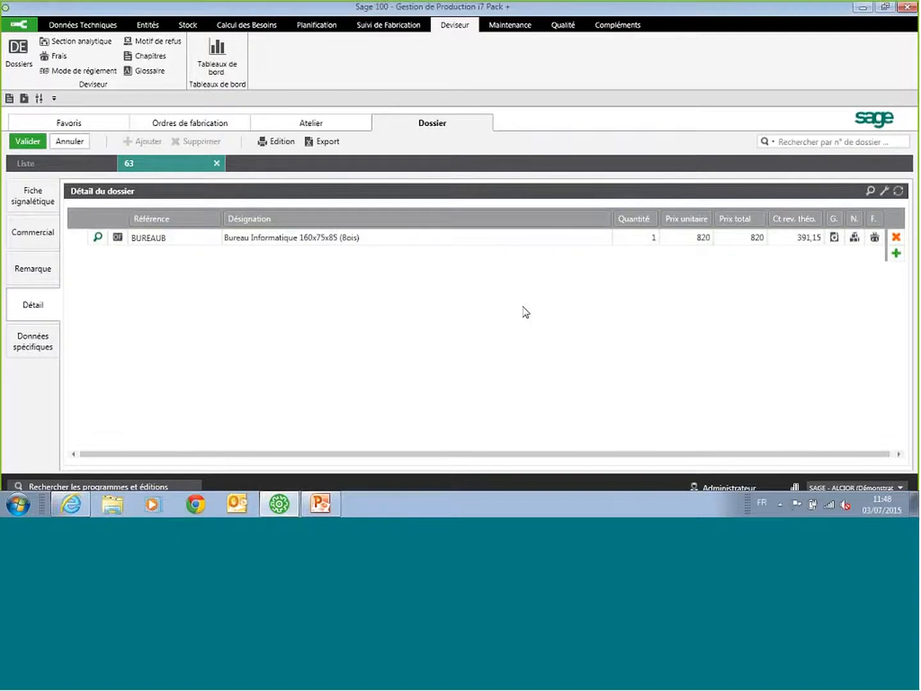
pyautogui.click(871, 192)
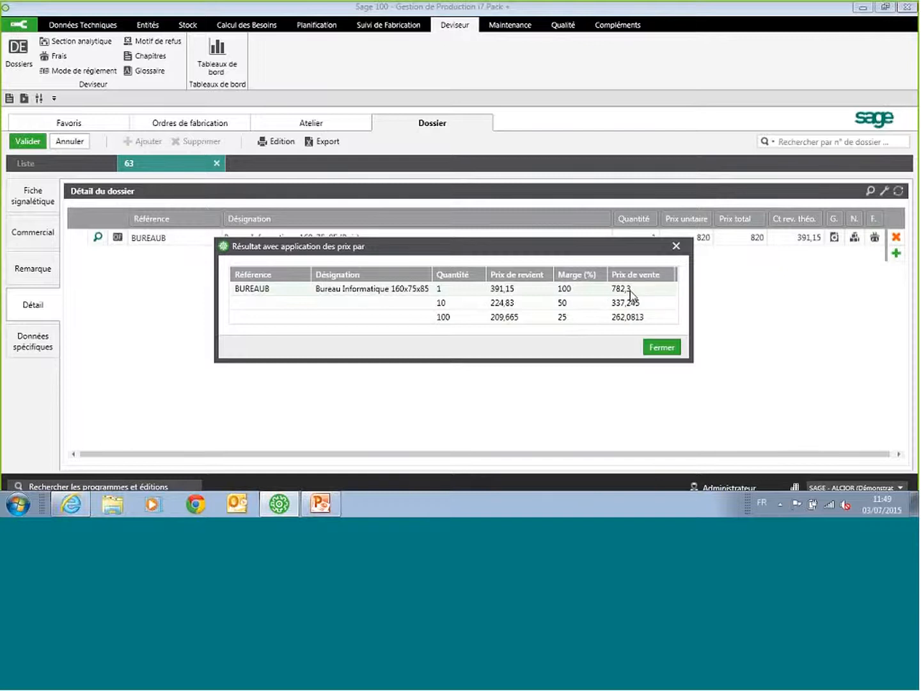
pyautogui.click(676, 246)
# Step: Set the BUREAUB line's unit price to 782 and save the dossier
pyautogui.write('7')
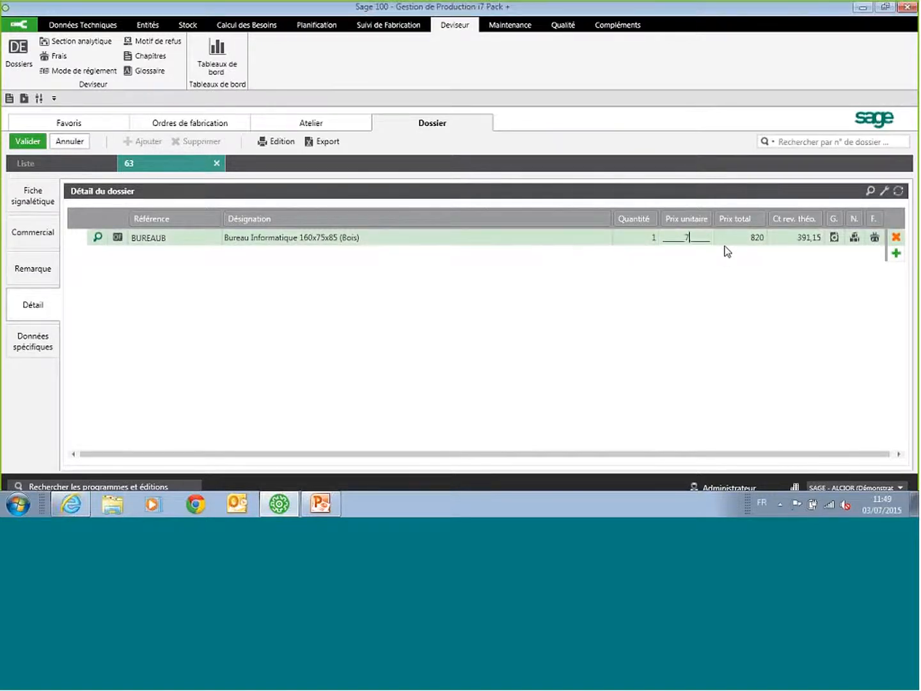
pyautogui.write('82')
pyautogui.click(29, 141)
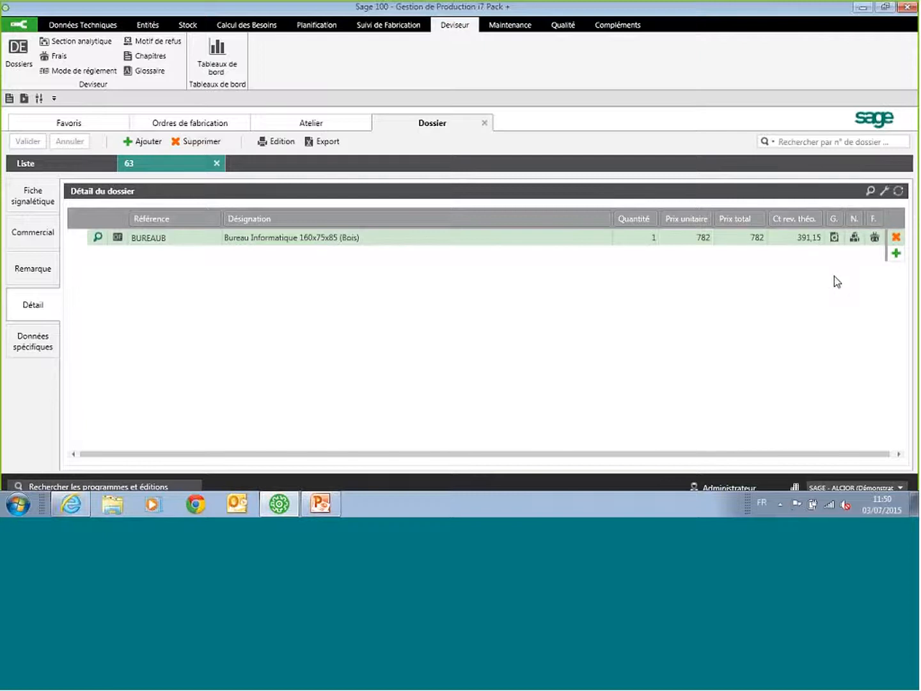
# Step: Close dossier 63 and the Dossier, Atelier and Ordres de fabrication views, and bring up the Maintenance functions
pyautogui.click(217, 164)
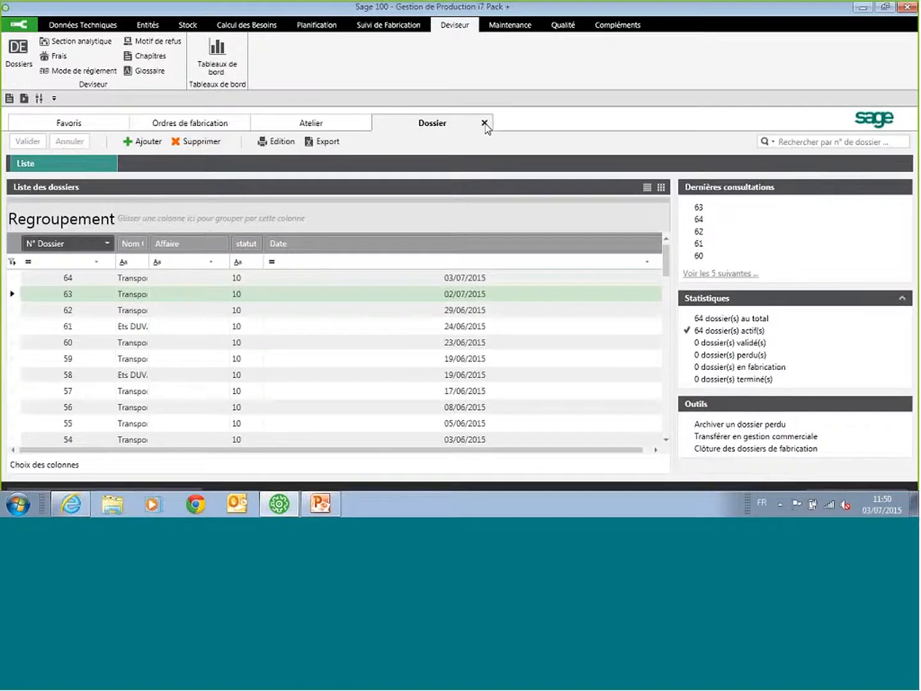
pyautogui.click(485, 124)
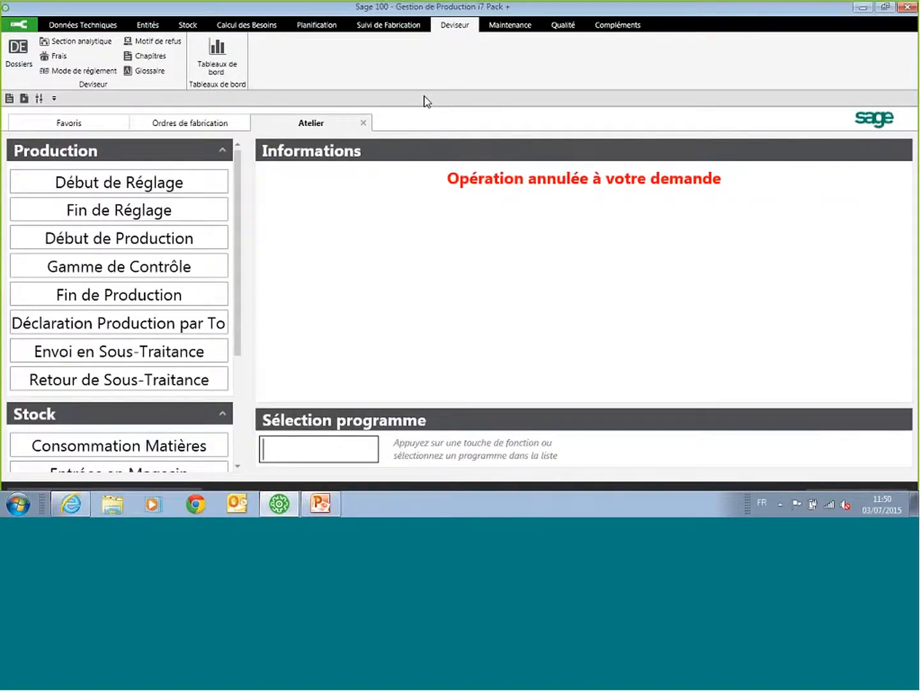
pyautogui.click(509, 27)
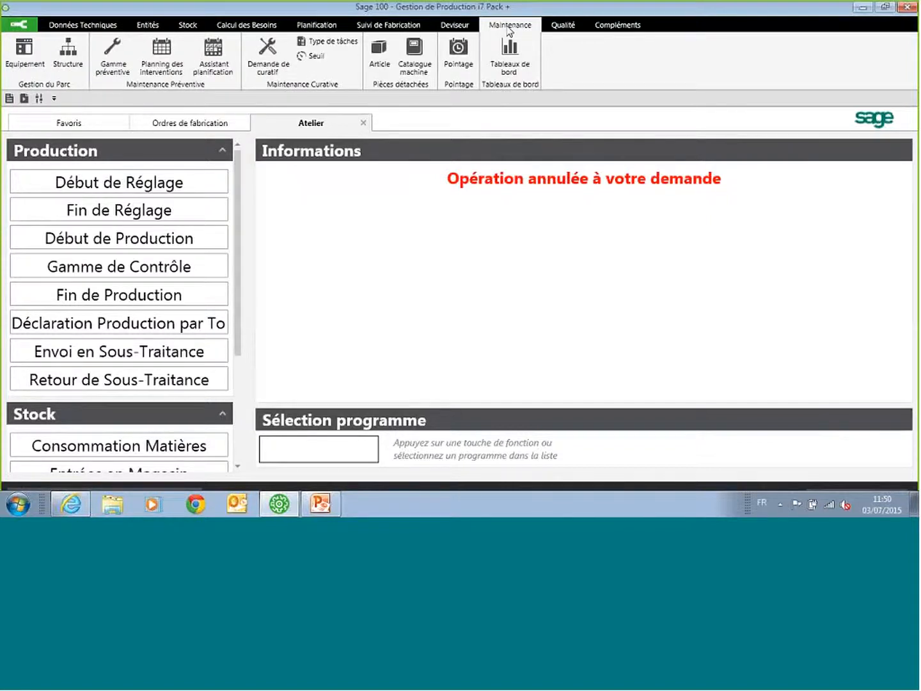
pyautogui.click(363, 123)
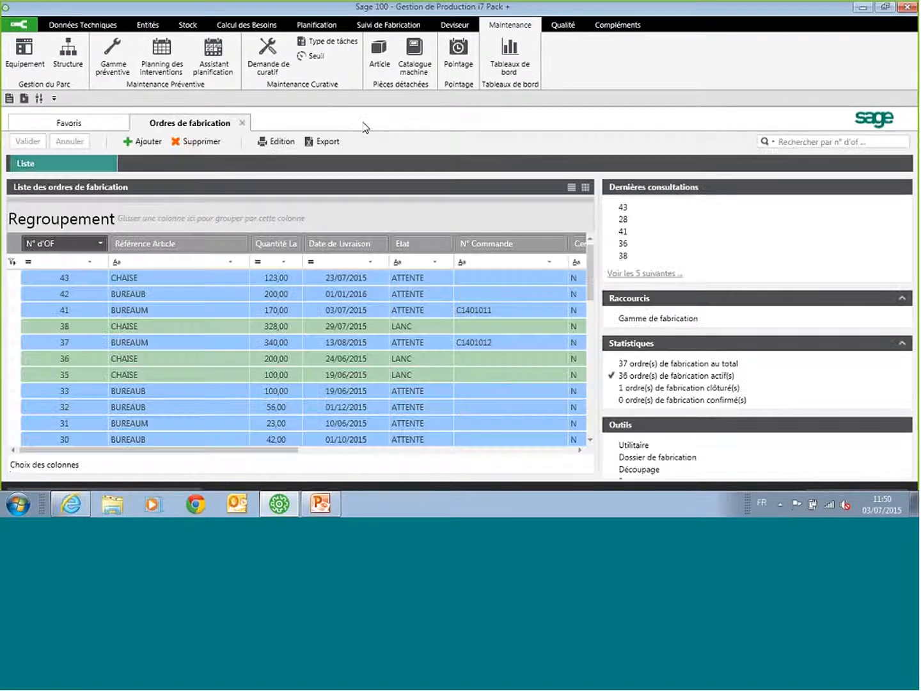
pyautogui.click(242, 123)
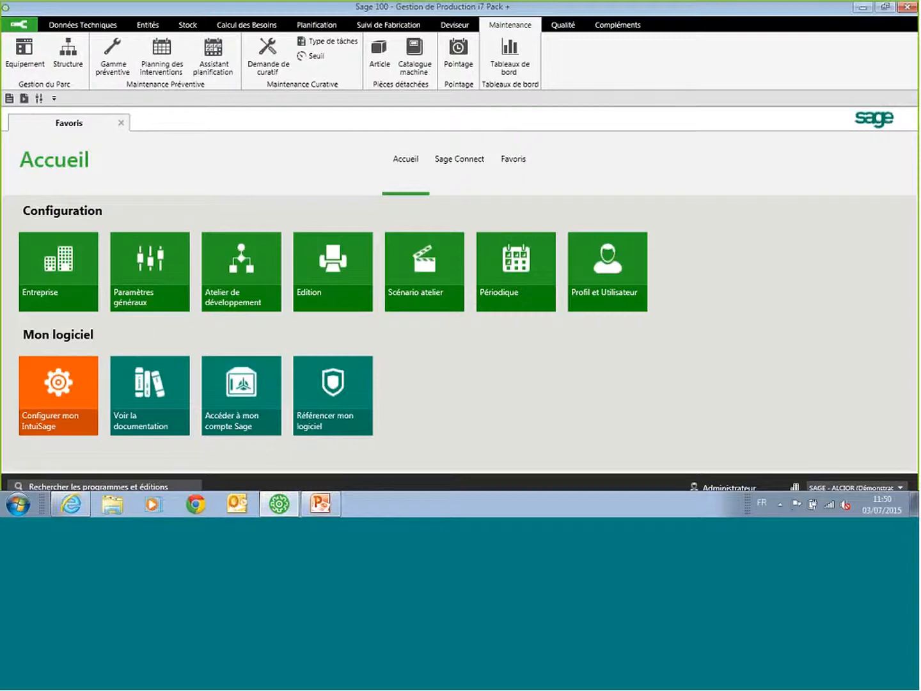
# Step: Examine the trigger thresholds and spare parts of the preventive intervention FIXCD Fixation du Carter Disque, then close its record
pyautogui.click(119, 54)
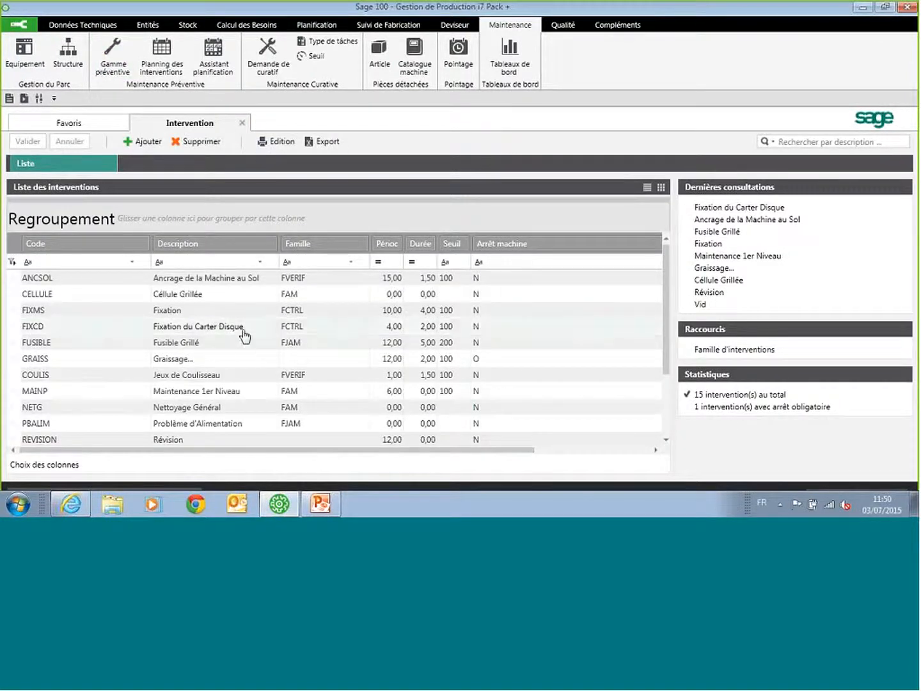
pyautogui.doubleClick(244, 333)
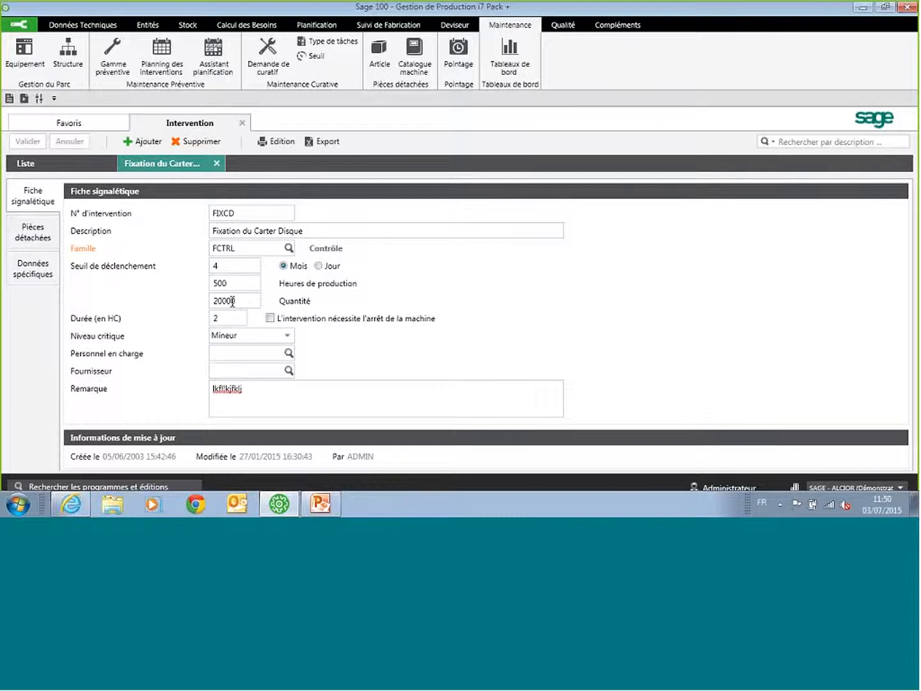
pyautogui.click(44, 235)
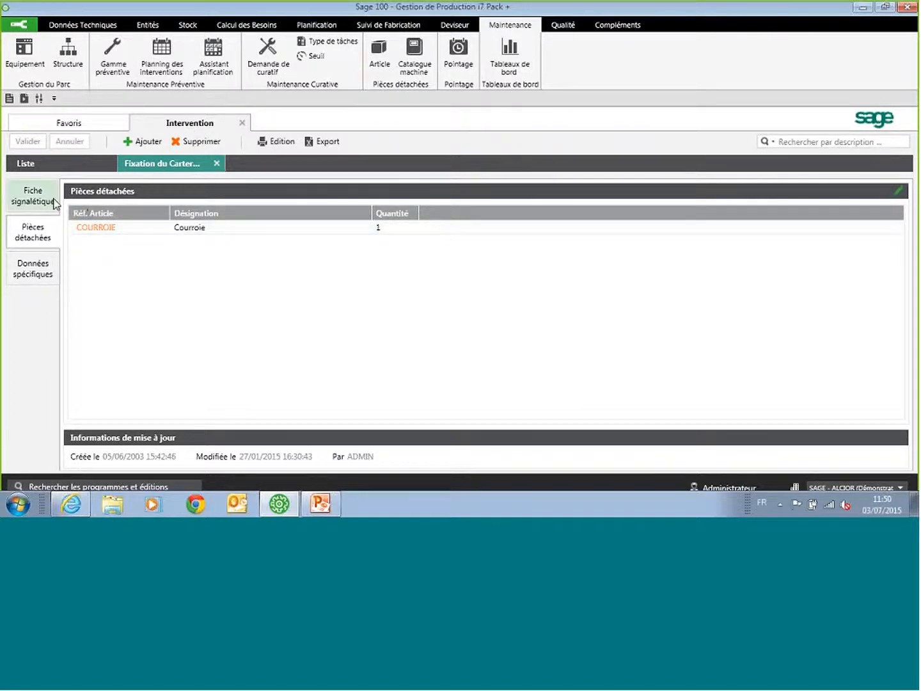
pyautogui.click(33, 196)
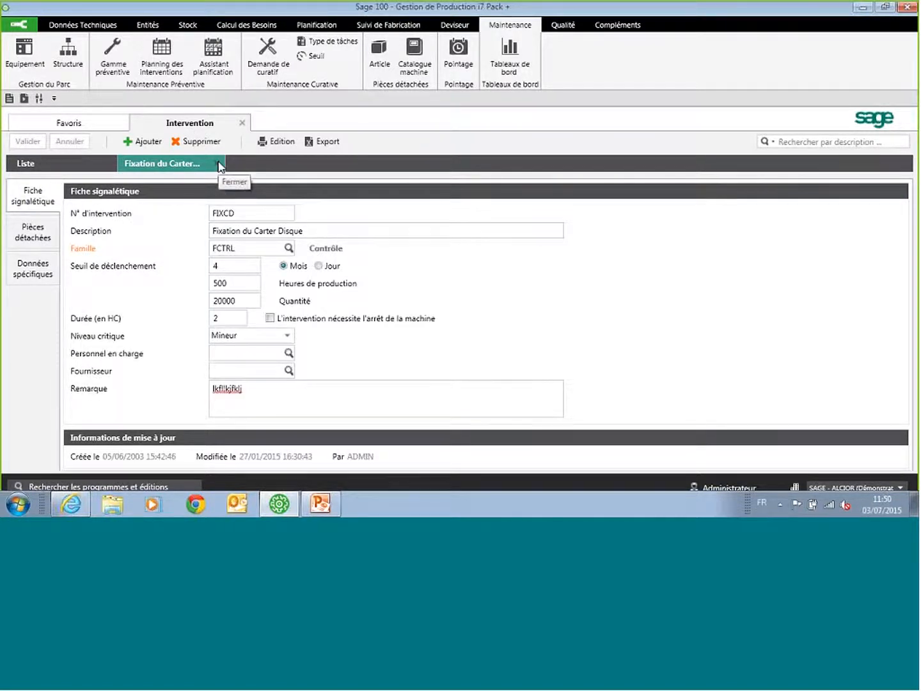
pyautogui.click(217, 165)
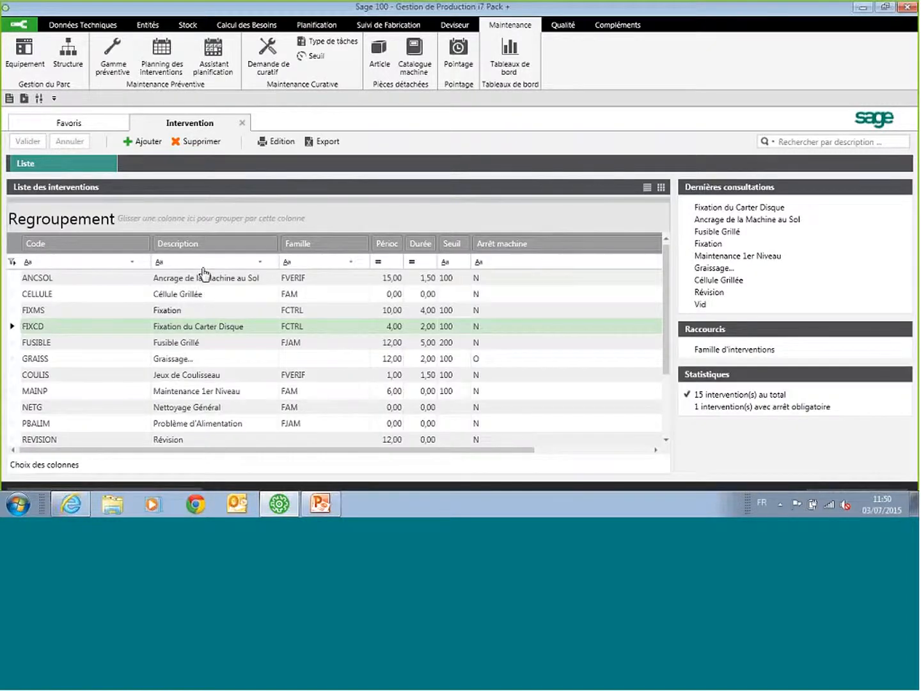
# Step: Recalculate the preventive maintenance planning and check the interventions planned for Scie 1 on 3 July 2015
pyautogui.click(161, 54)
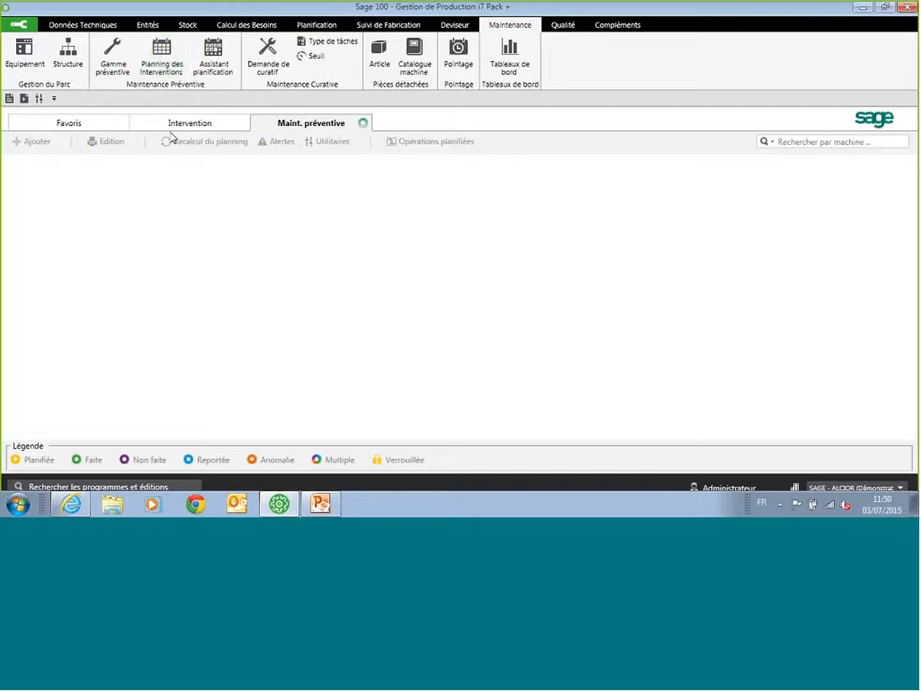
pyautogui.click(205, 141)
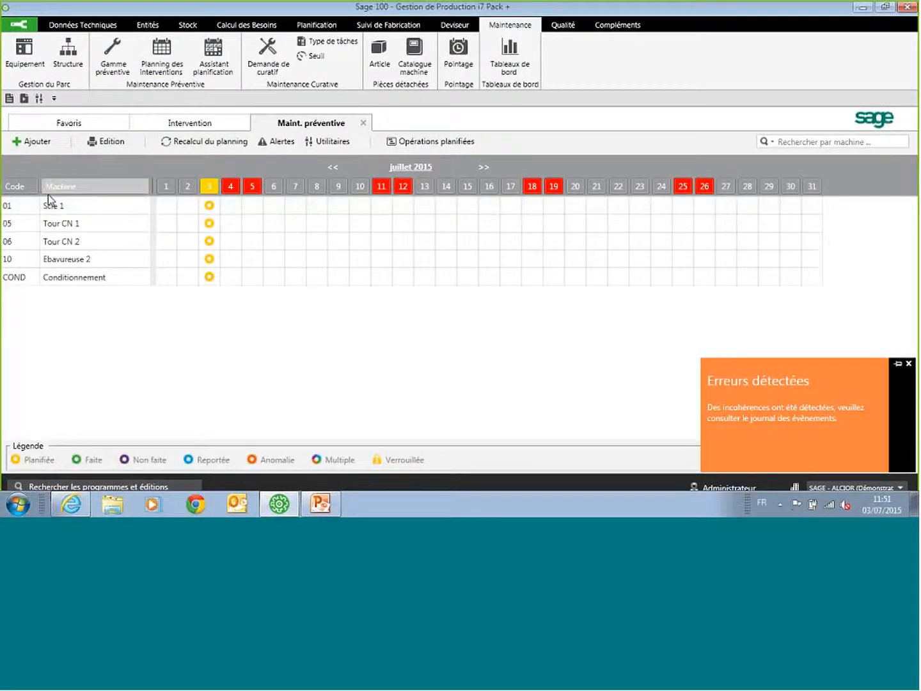
pyautogui.doubleClick(211, 205)
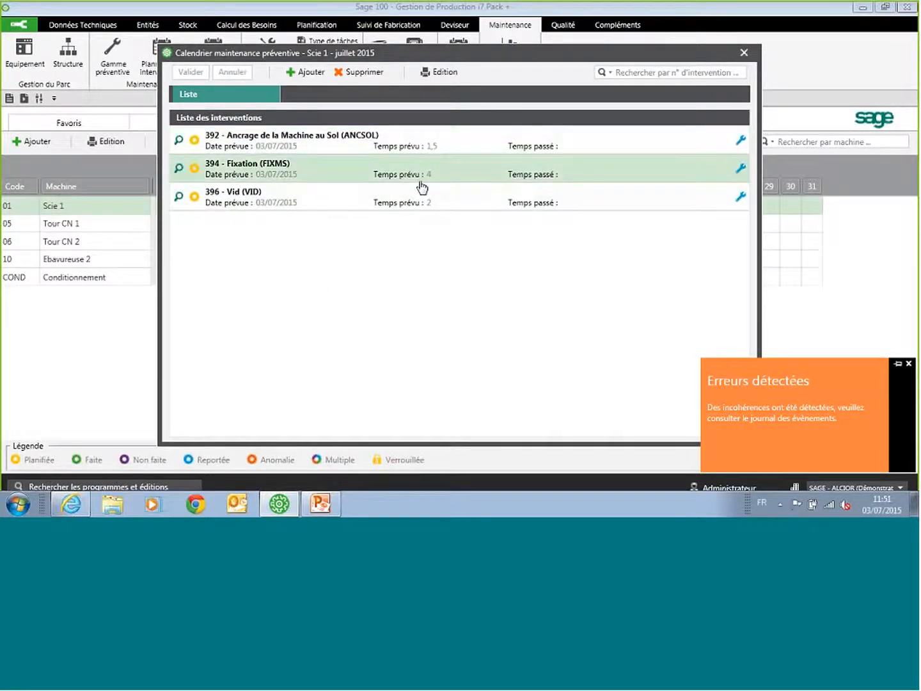
pyautogui.click(744, 53)
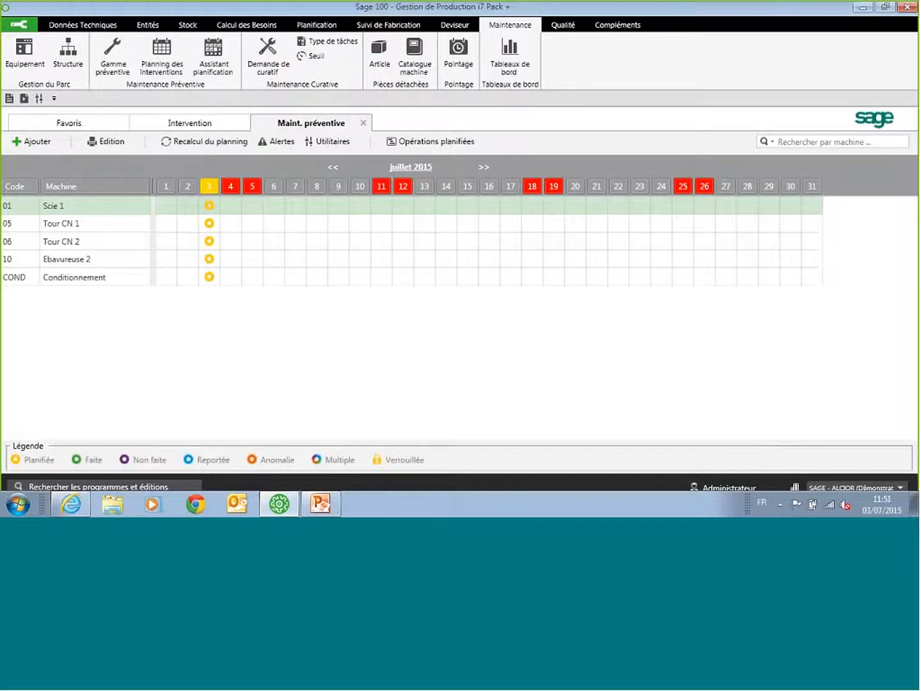
# Step: Load the production calendar of machine 01 Scie 1 in the maintenance planning assistant and show its working hours
pyautogui.click(217, 59)
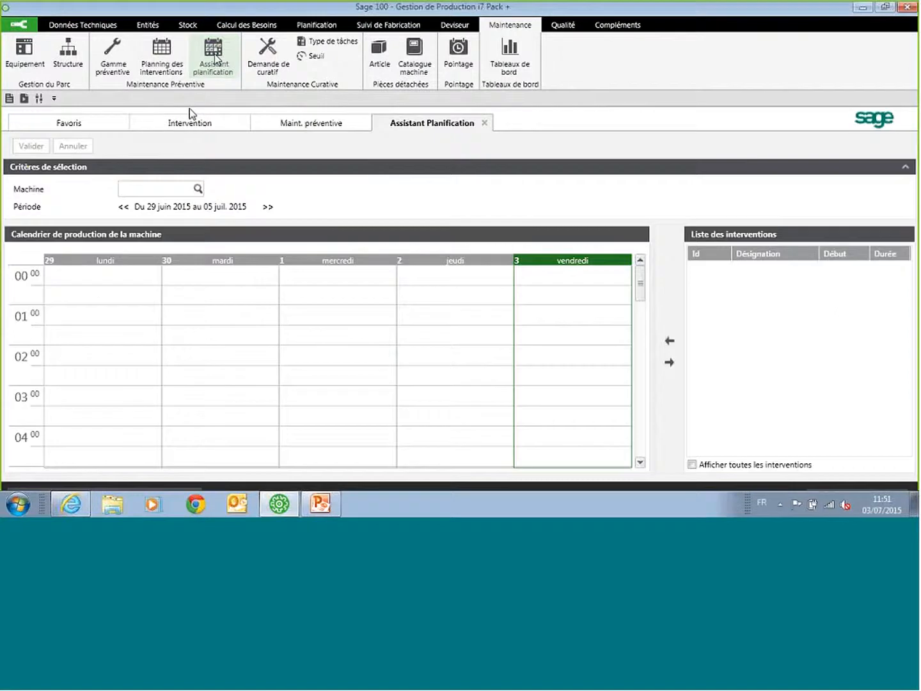
pyautogui.click(198, 188)
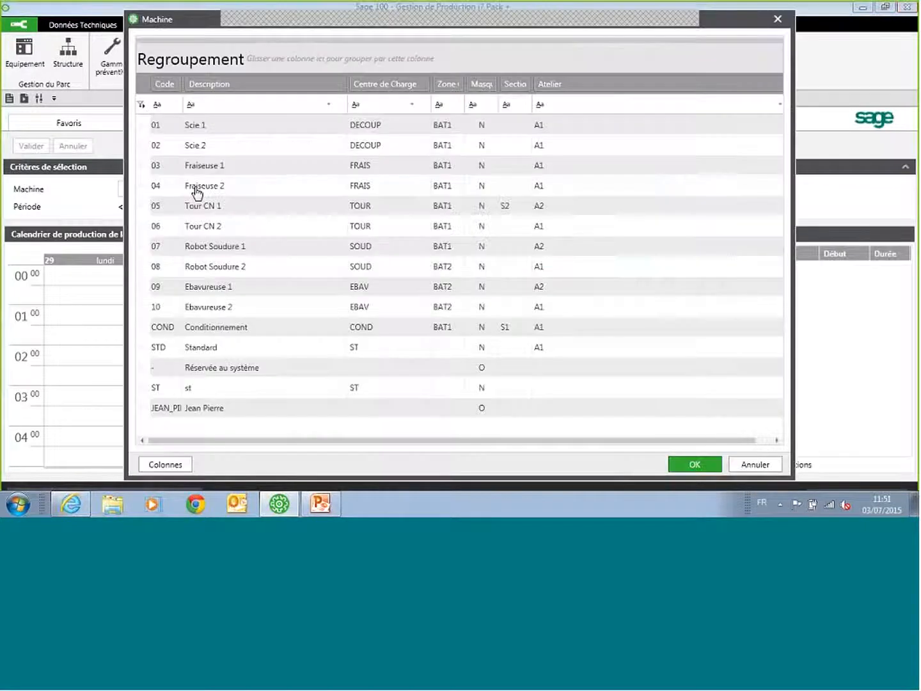
pyautogui.click(211, 126)
pyautogui.click(694, 464)
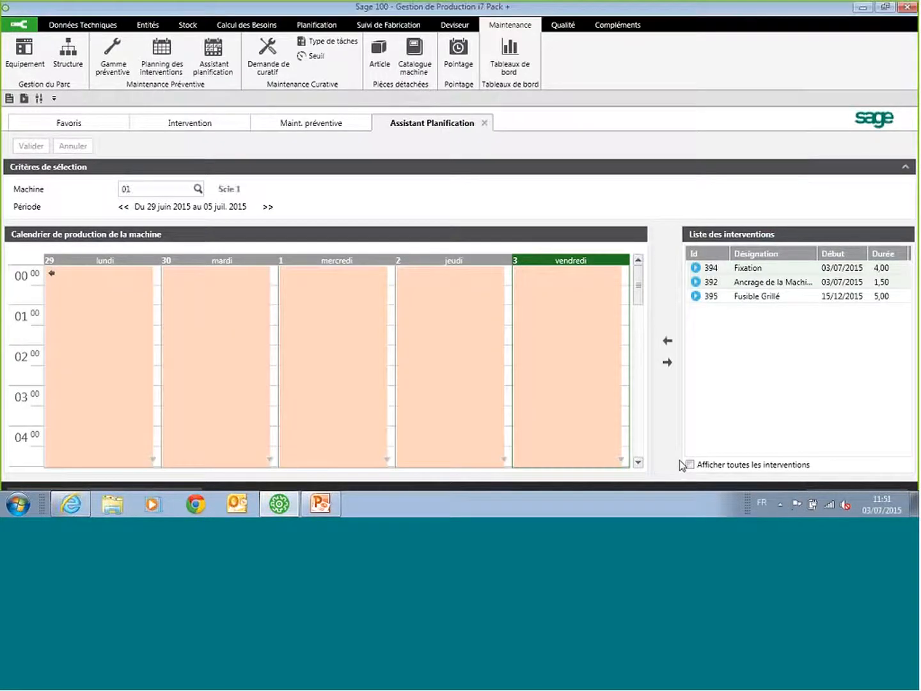
pyautogui.moveTo(639, 294); pyautogui.dragTo(644, 356)
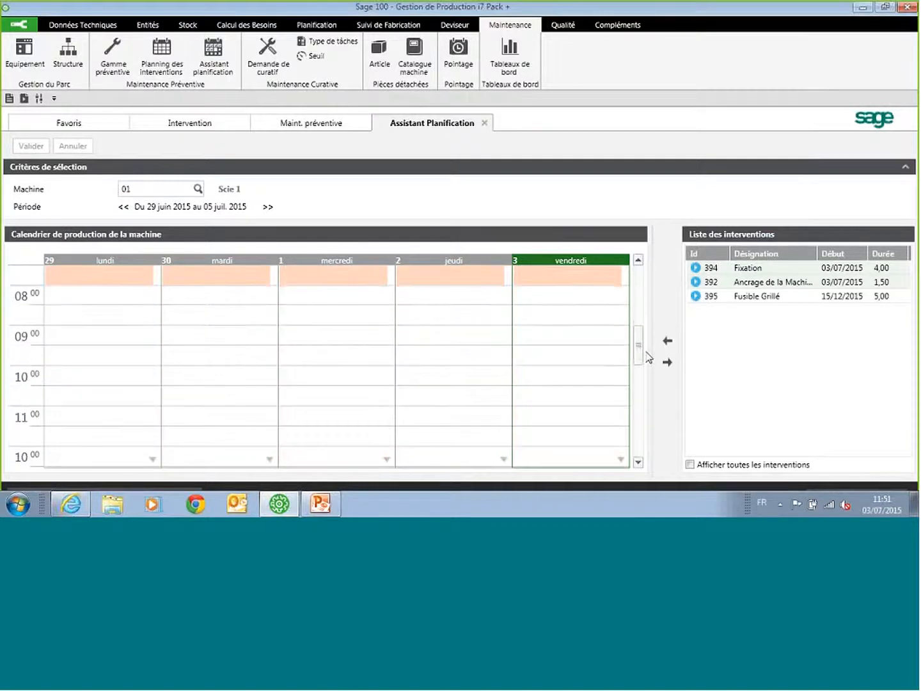
# Step: Try scheduling the Fixation intervention on Friday 3 July at 09:00, discard the change, and close the maintenance planning views
pyautogui.moveTo(769, 275); pyautogui.dragTo(568, 329)
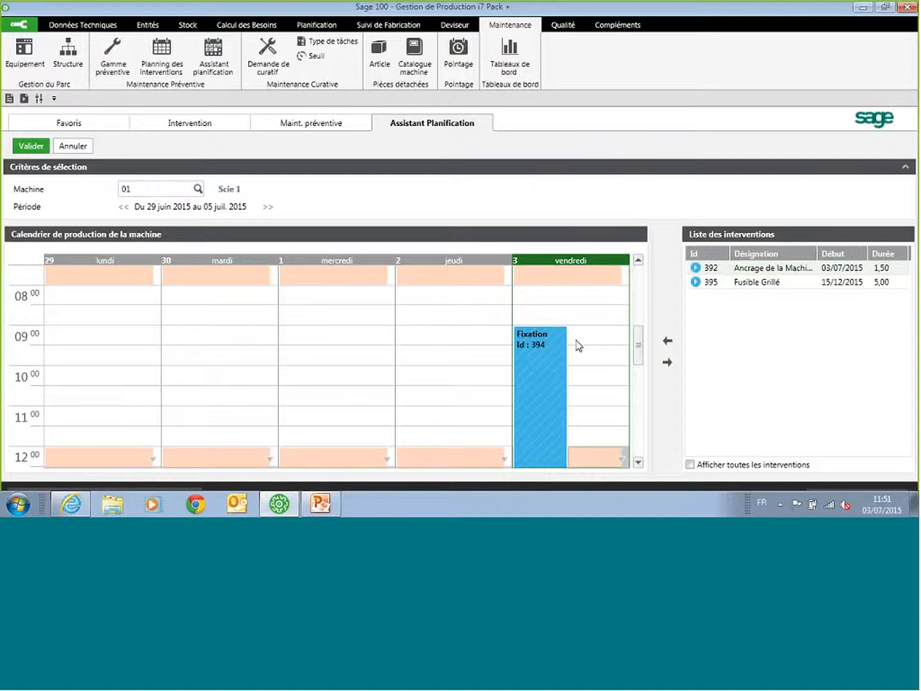
pyautogui.moveTo(556, 342)
pyautogui.click(61, 151)
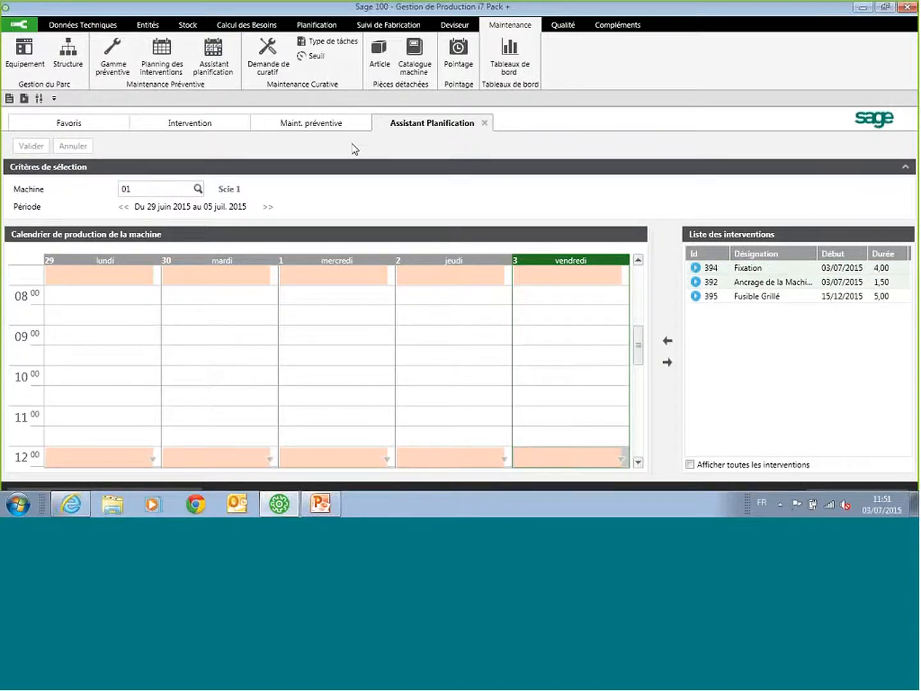
pyautogui.click(486, 123)
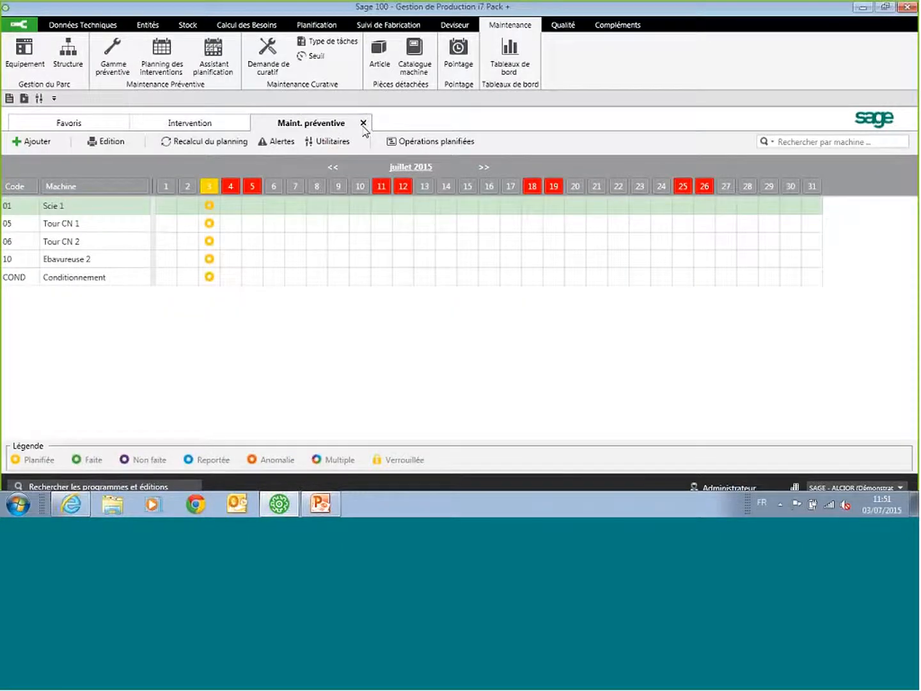
pyautogui.click(363, 124)
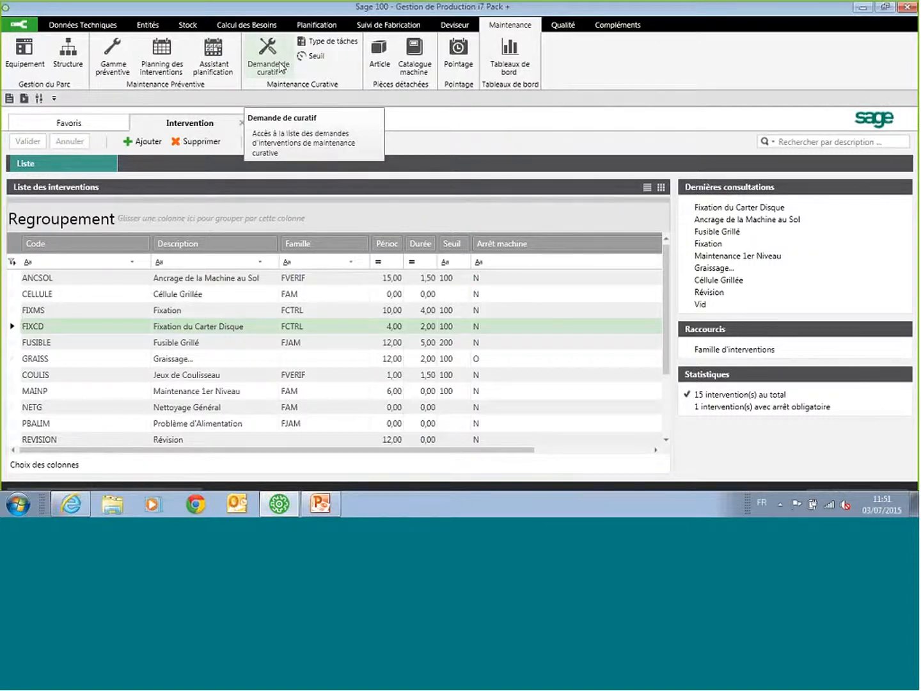
# Step: Examine curative maintenance request 25, including its intervention type and maintenance detail, and close the record
pyautogui.click(281, 68)
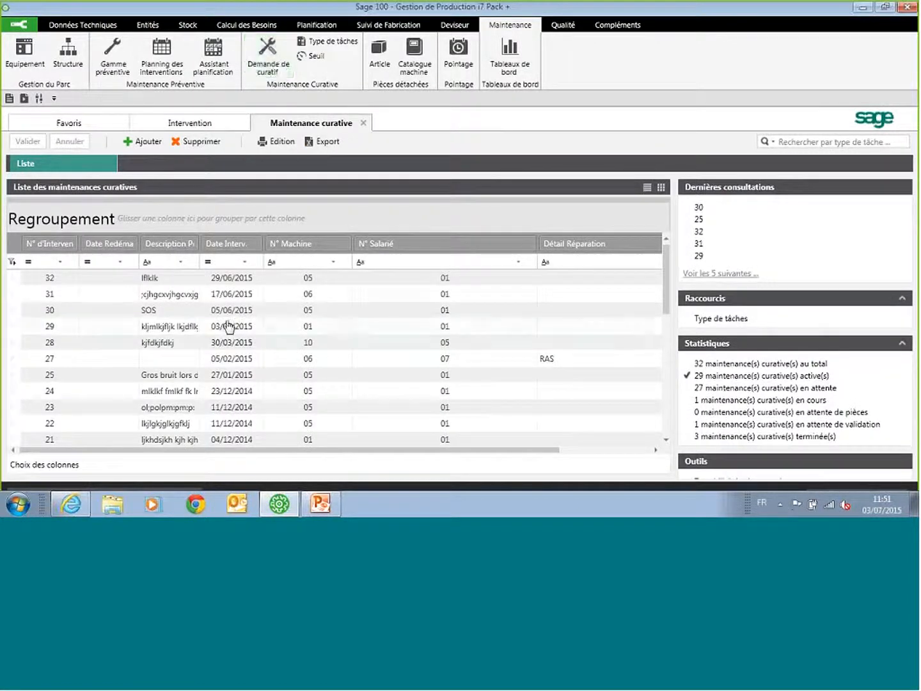
pyautogui.doubleClick(246, 377)
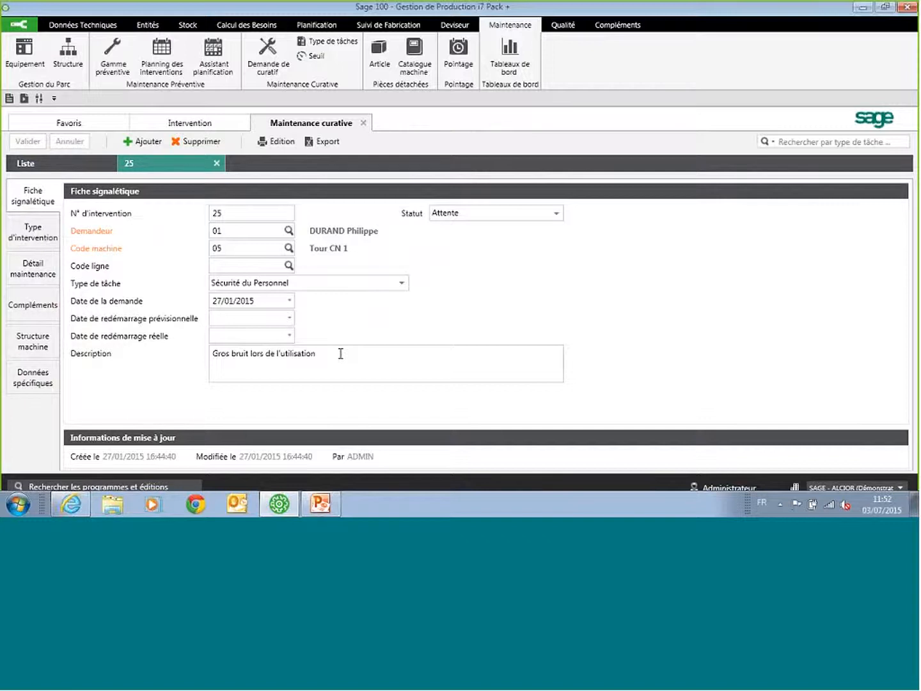
pyautogui.click(35, 234)
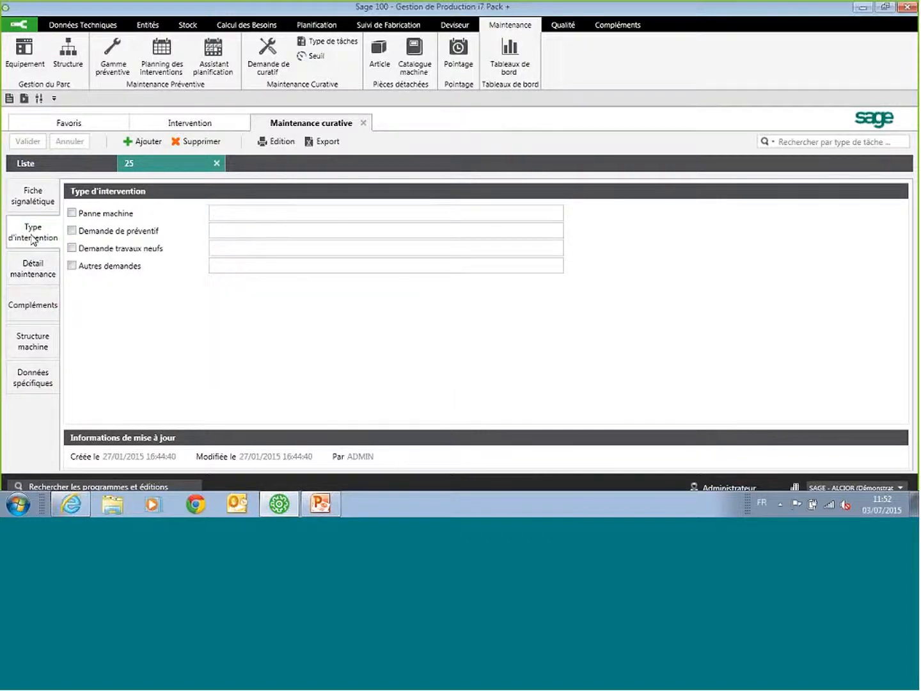
pyautogui.click(35, 275)
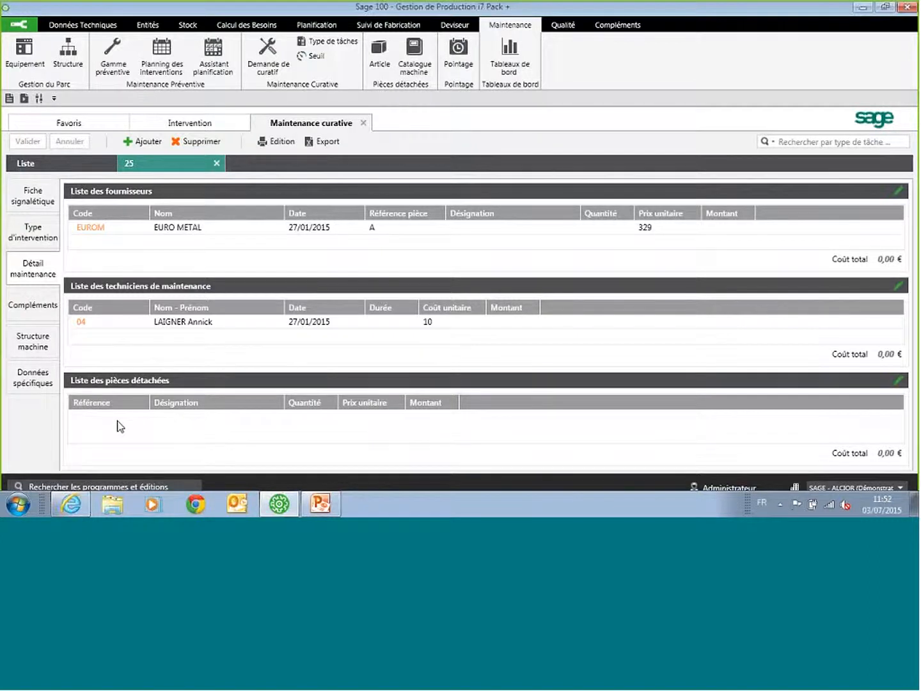
pyautogui.click(217, 164)
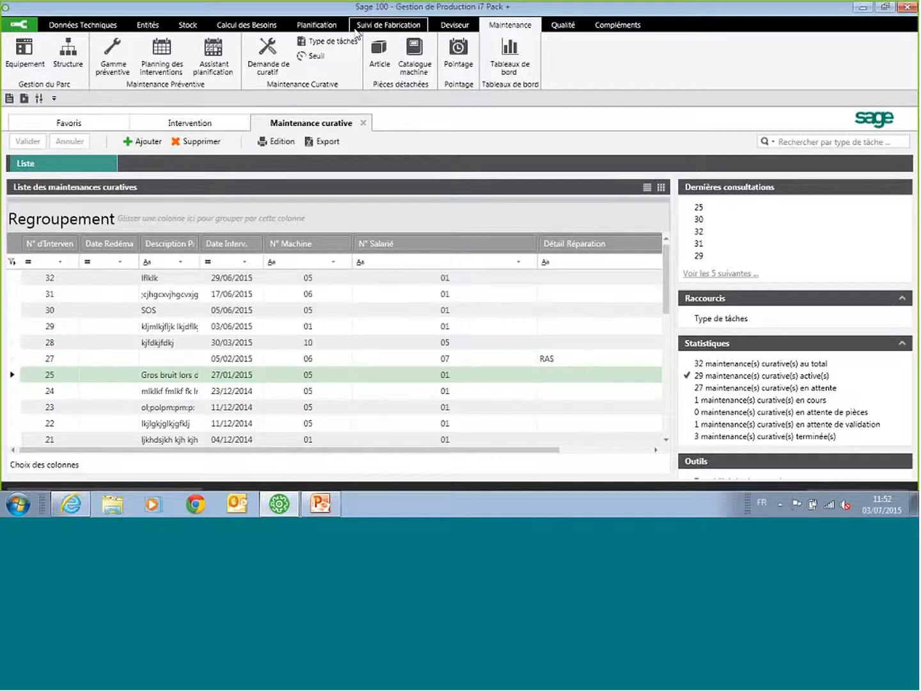
# Step: Look through the workshop terminal's Maintenance programs in Atelier, down to the consumption of spare parts
pyautogui.click(388, 25)
pyautogui.click(211, 56)
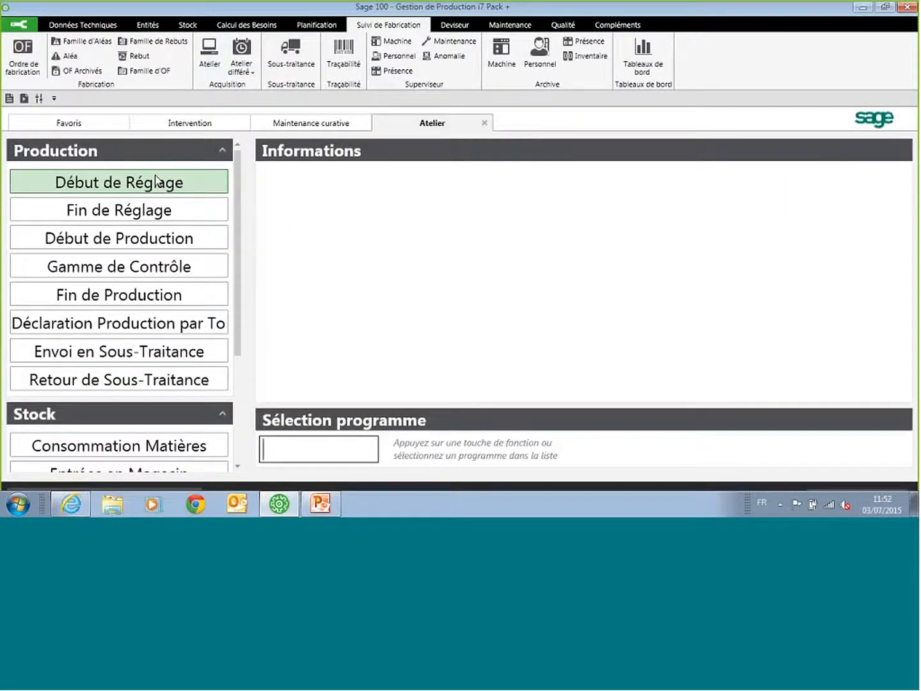
pyautogui.click(223, 152)
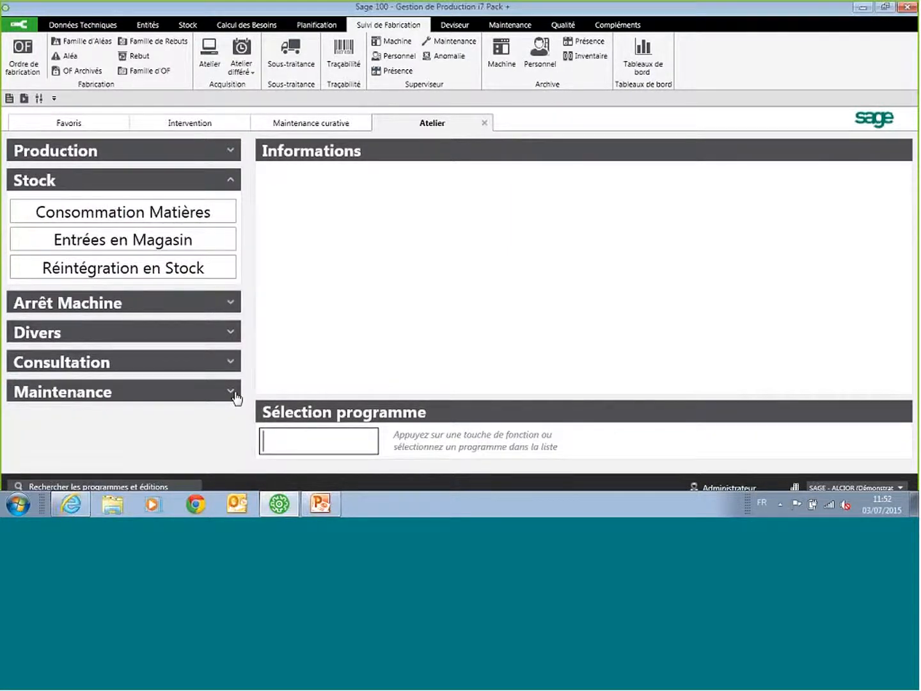
pyautogui.click(232, 392)
pyautogui.scroll(-3, 129, 376)
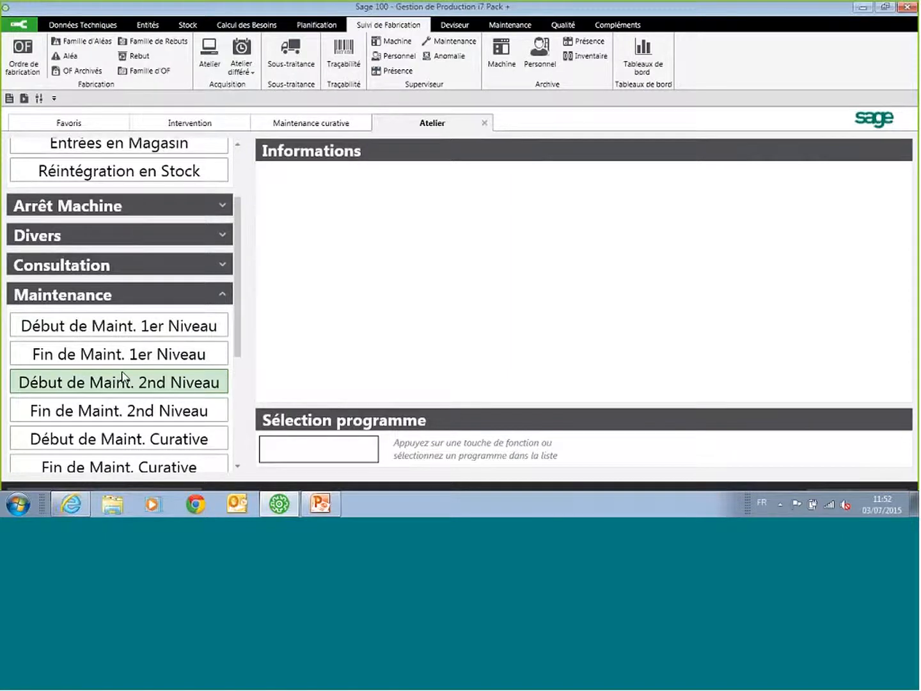
pyautogui.scroll(-2, 123, 376)
pyautogui.scroll(-5, 123, 376)
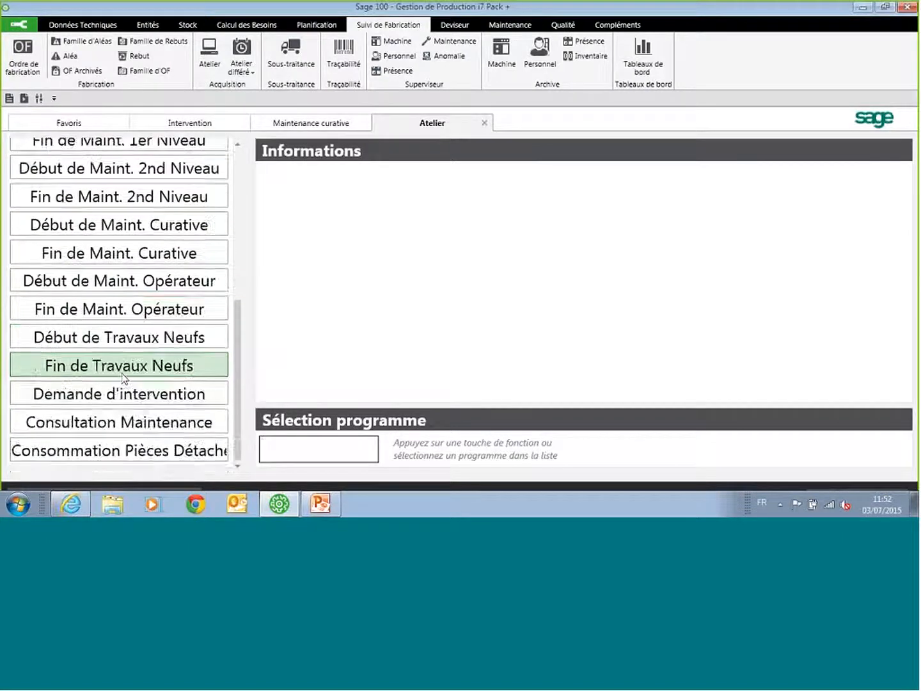
pyautogui.click(130, 455)
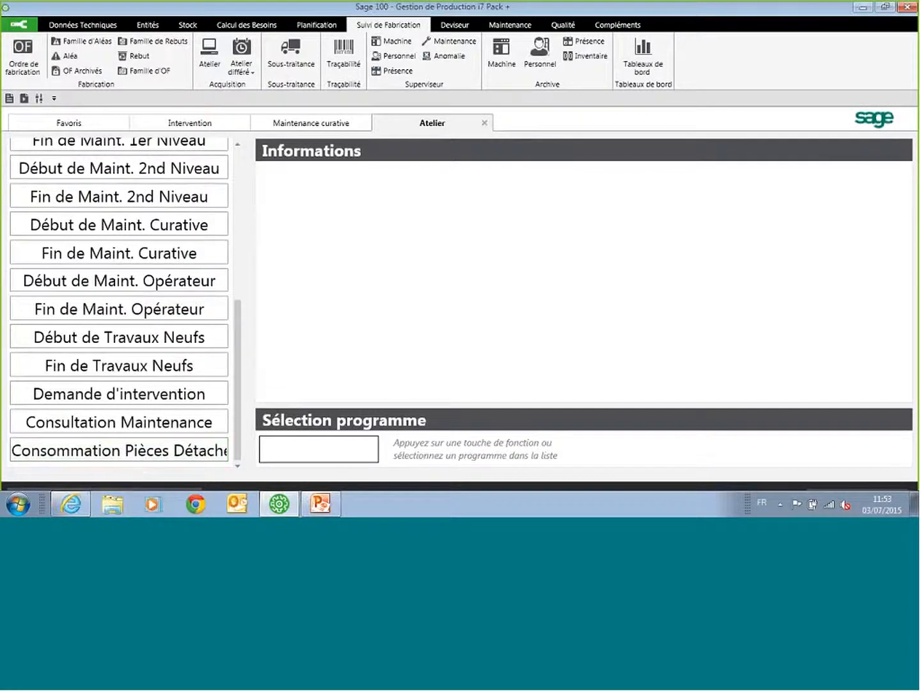
# Step: Close the Atelier, Maintenance curative and Intervention views and bring up the Qualité functions
pyautogui.click(484, 122)
pyautogui.click(363, 123)
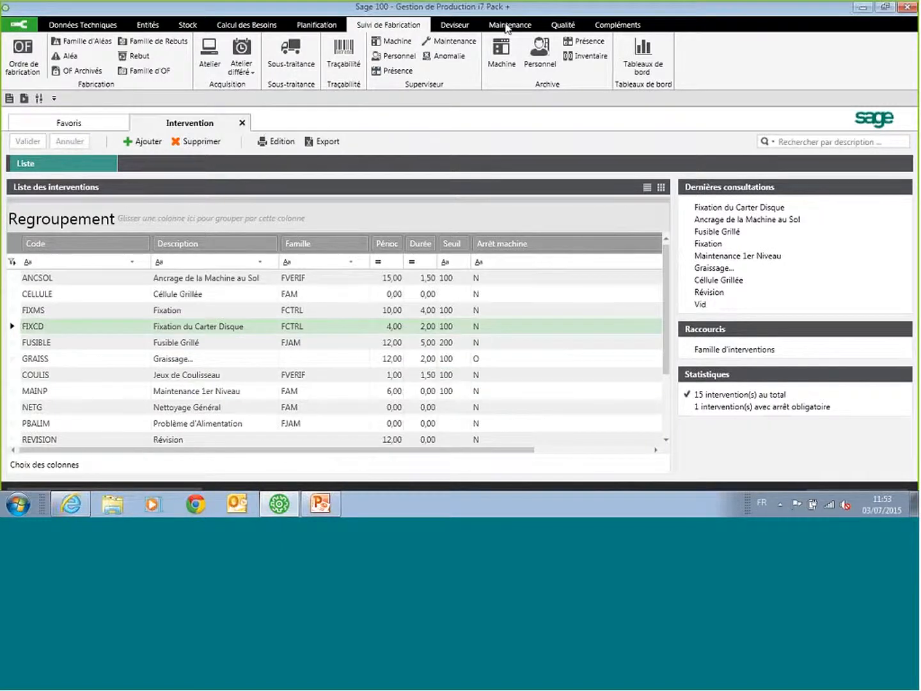
pyautogui.click(507, 26)
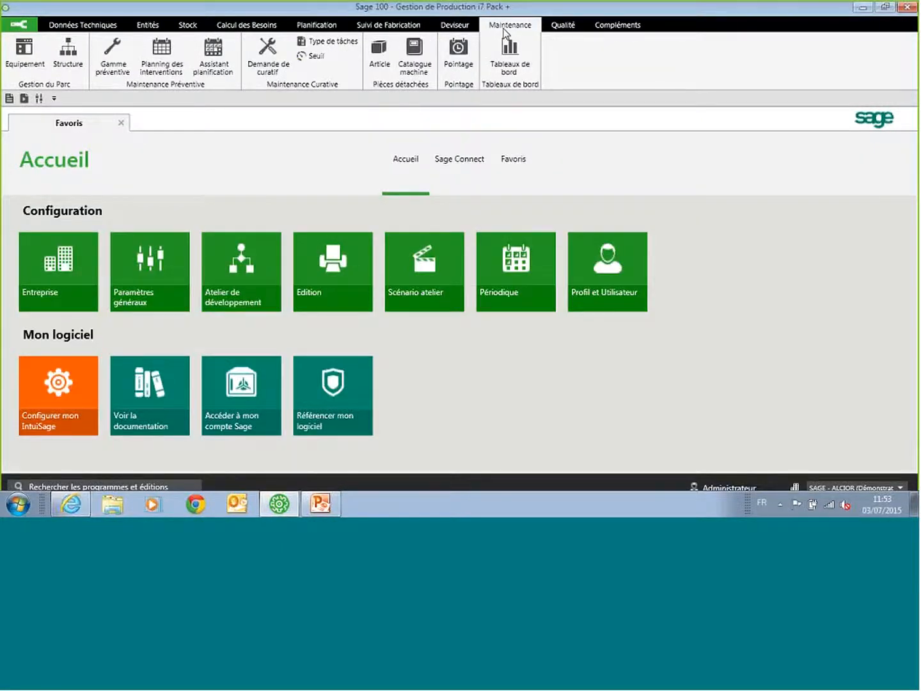
pyautogui.click(563, 26)
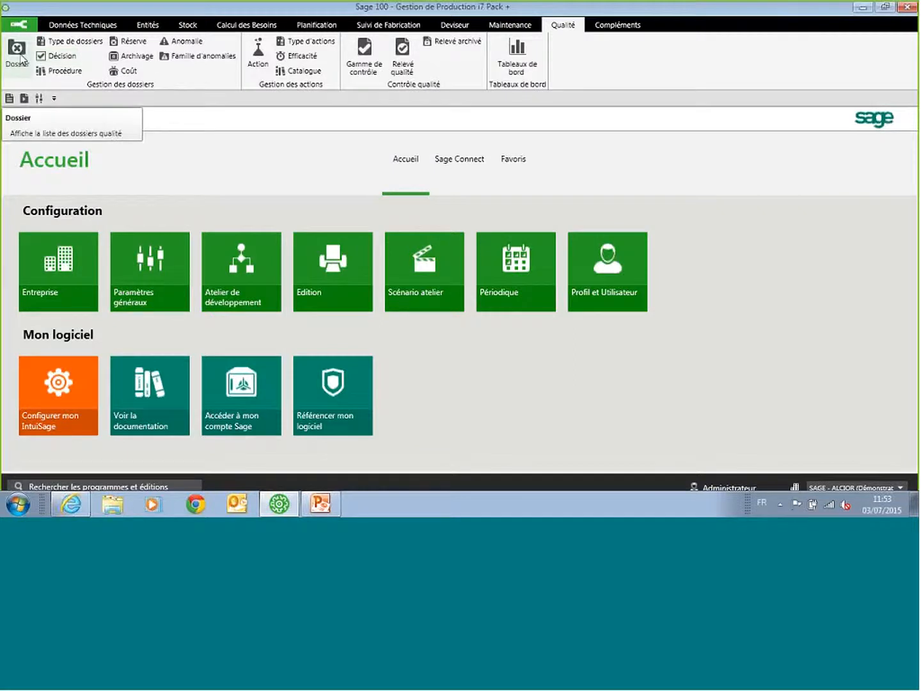
# Step: Examine the quality dossier for Erreur de livraison, including its anomalies, corrective actions and costs, and close the record
pyautogui.click(18, 62)
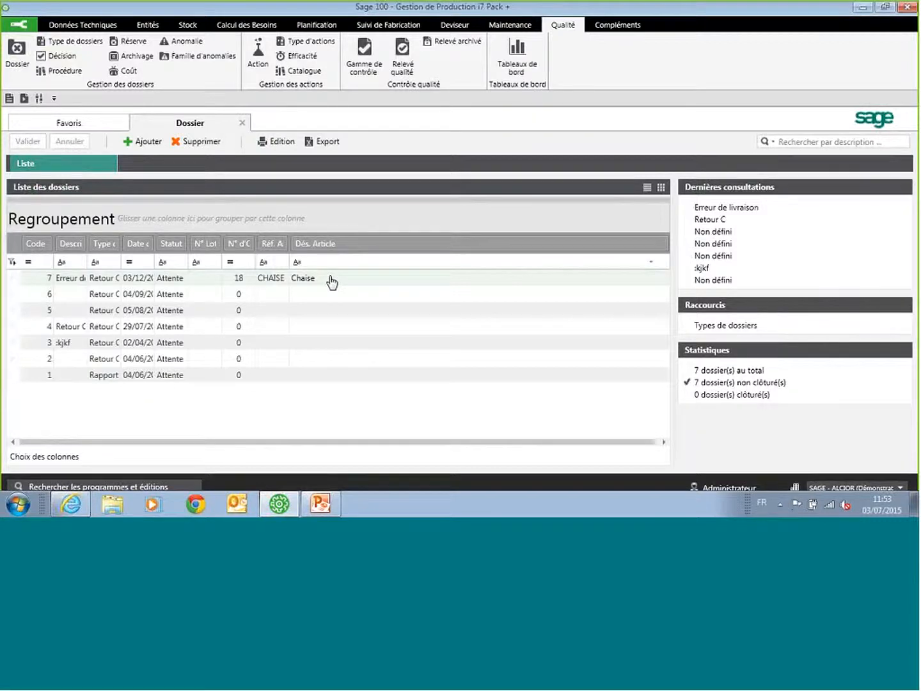
pyautogui.doubleClick(331, 279)
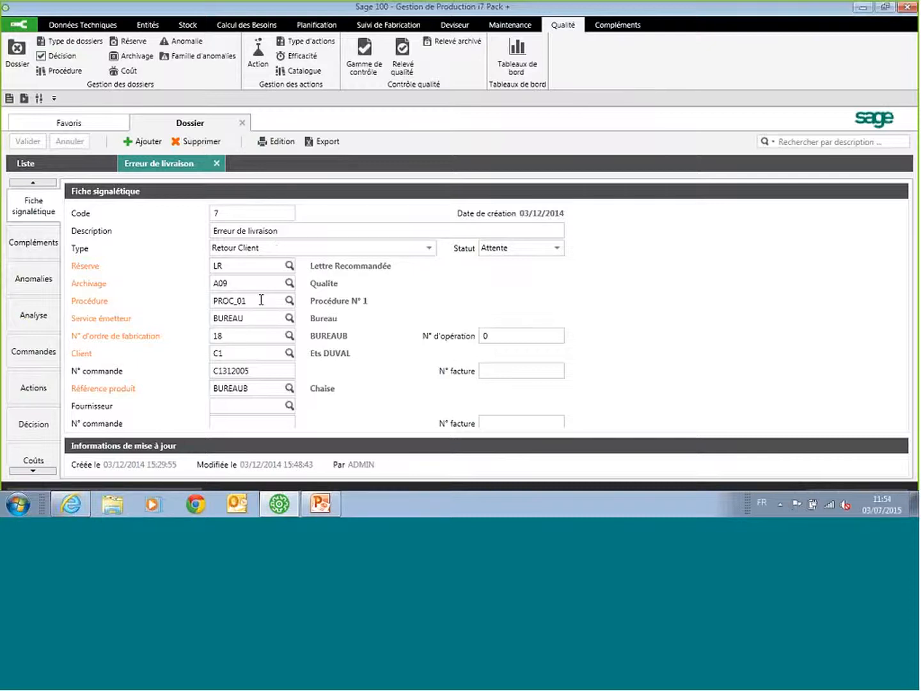
pyautogui.click(30, 290)
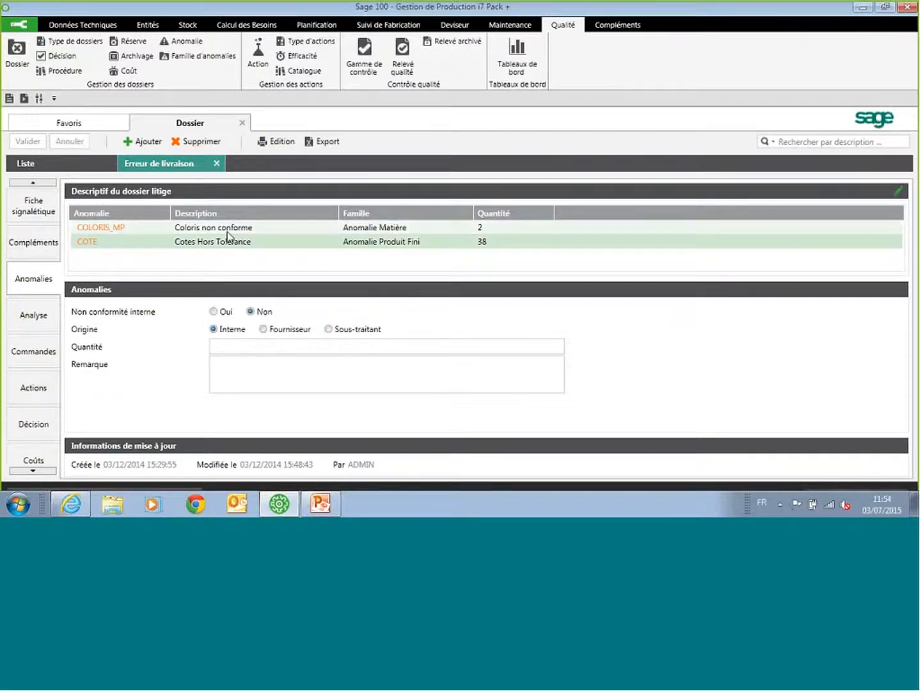
pyautogui.click(42, 387)
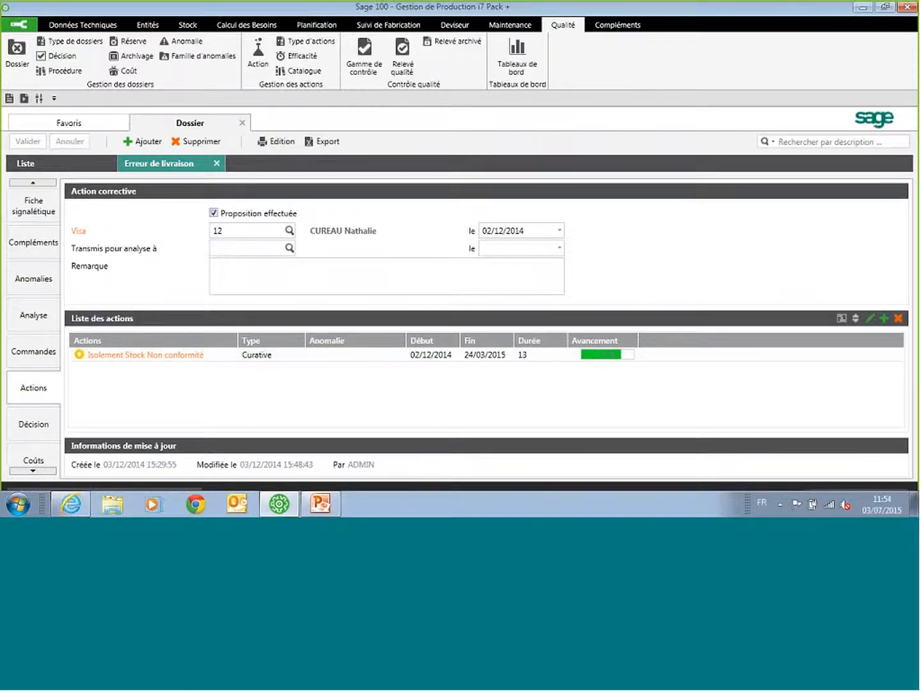
pyautogui.click(34, 460)
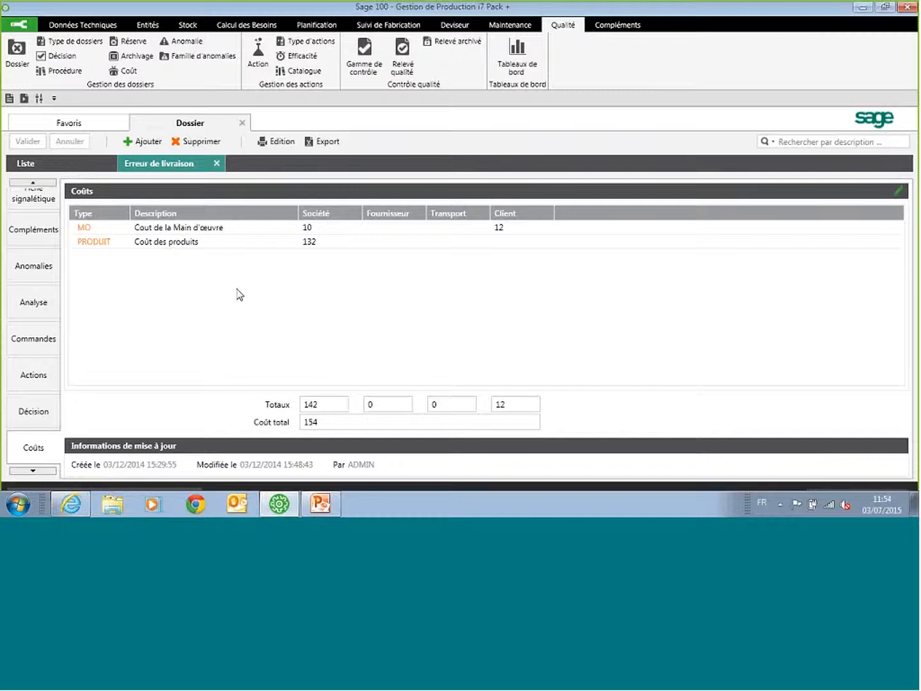
pyautogui.click(218, 168)
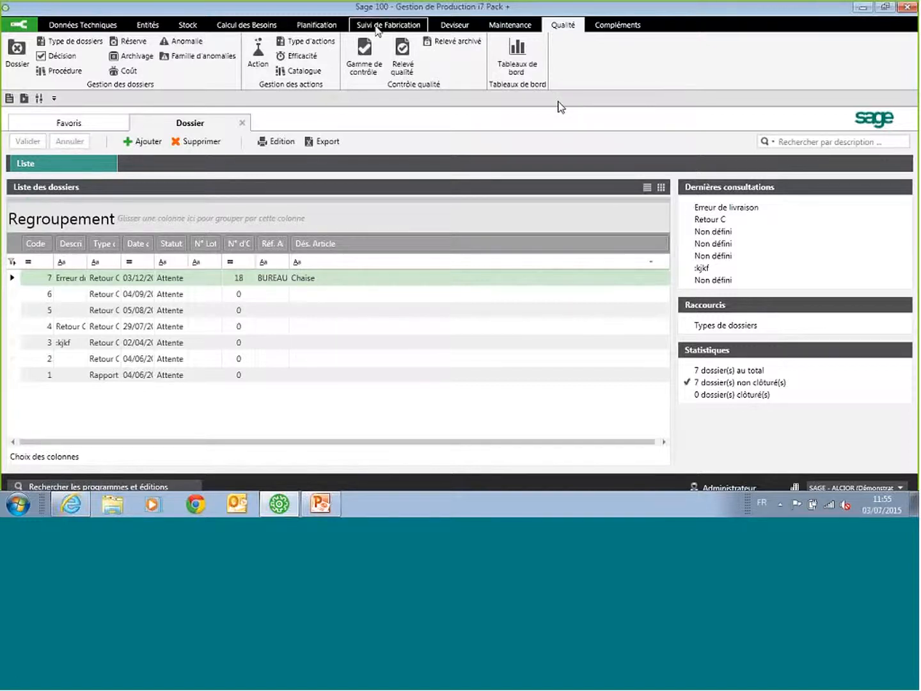
# Step: Open the control range Ctrl OP 10 and look through its list of control operations
pyautogui.click(365, 56)
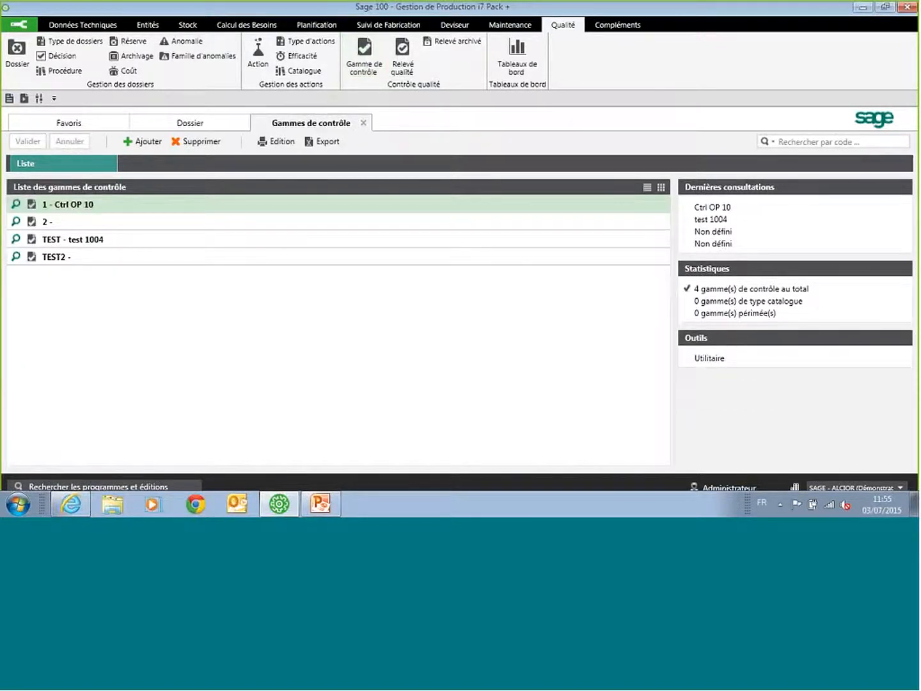
pyautogui.doubleClick(209, 206)
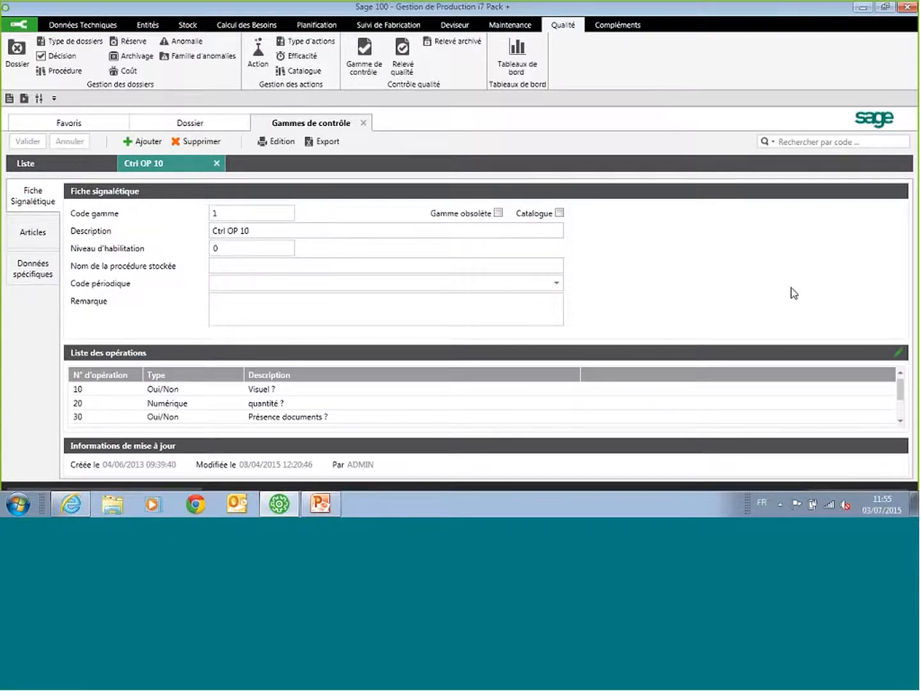
pyautogui.click(310, 390)
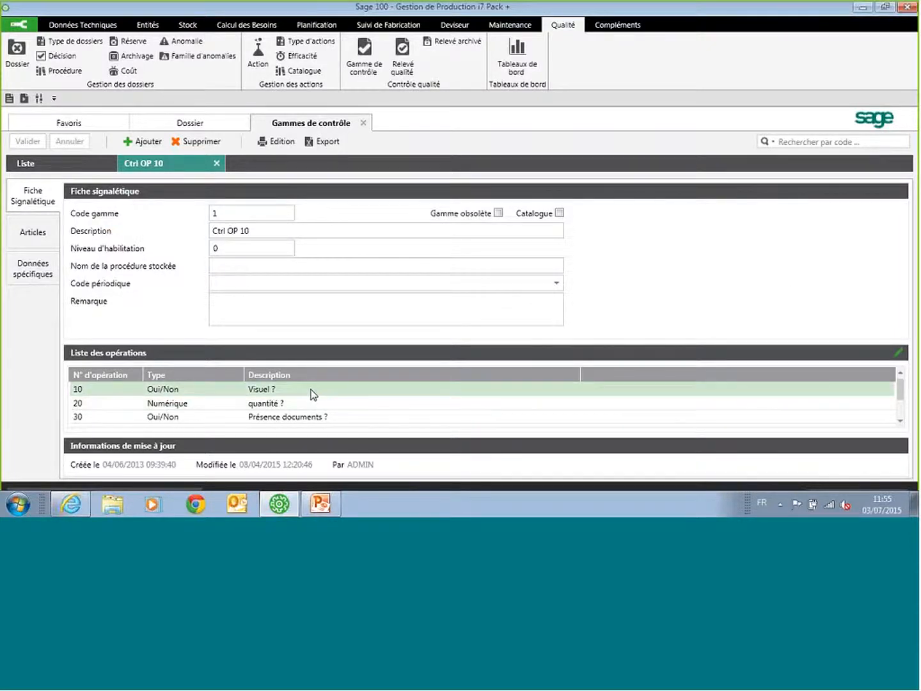
pyautogui.click(313, 399)
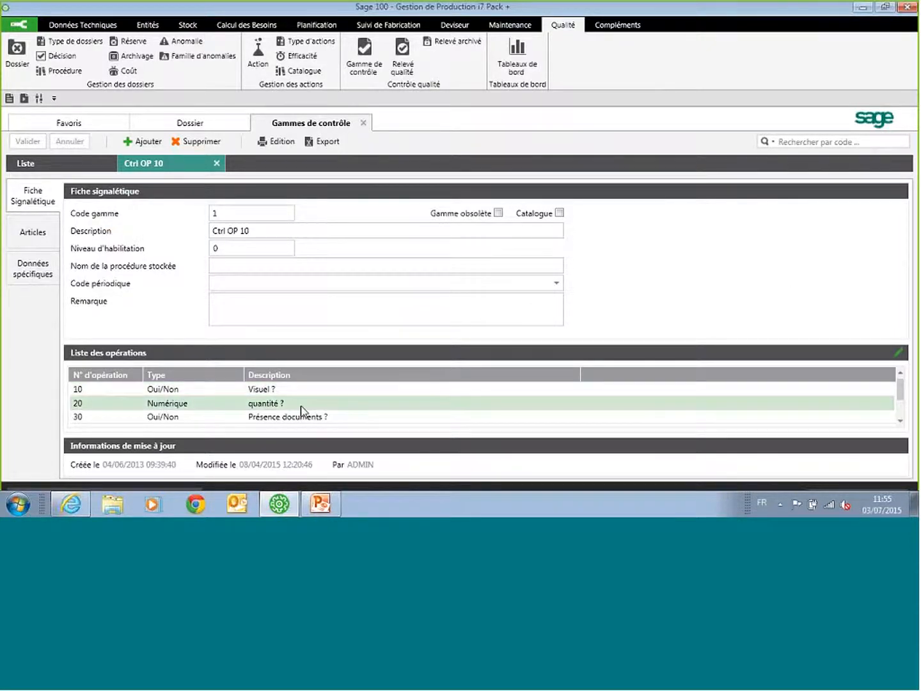
pyautogui.scroll(-2, 302, 410)
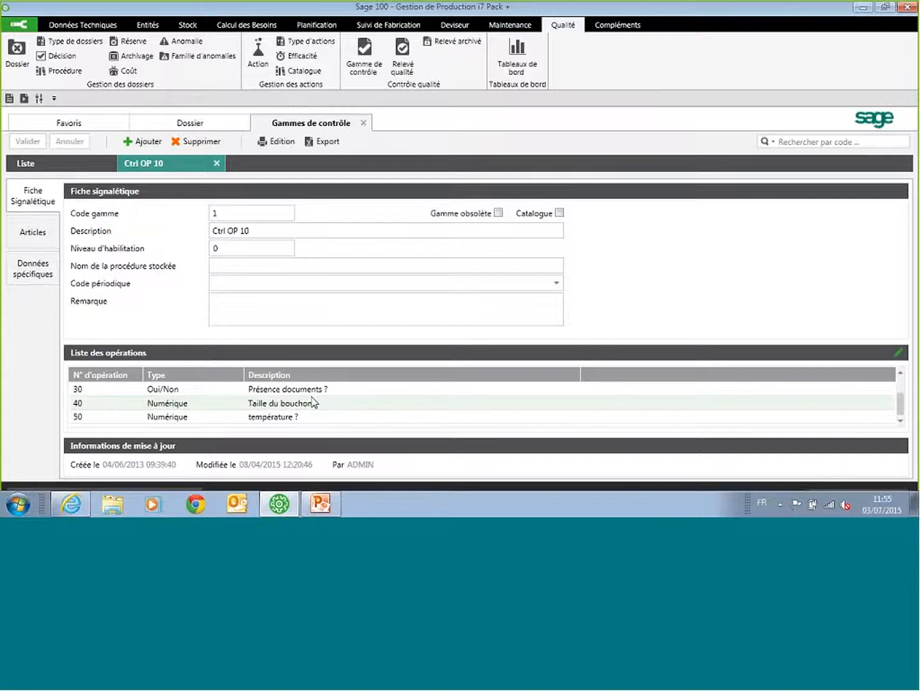
# Step: Try changing the type of the température ? operation between Oui/Non and Nombre, discard the change and close the operation detail
pyautogui.doubleClick(323, 417)
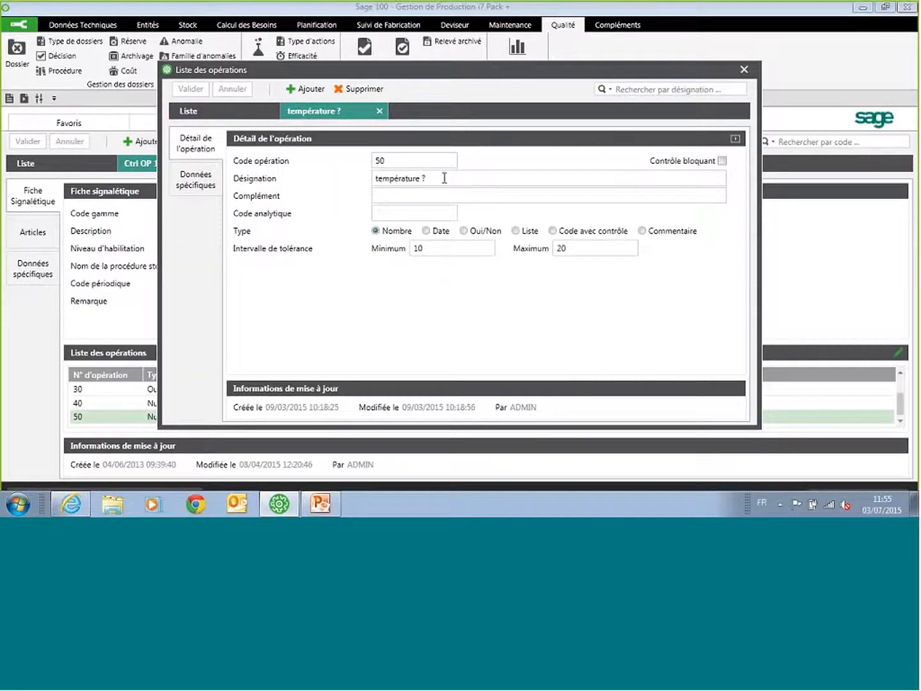
pyautogui.click(444, 178)
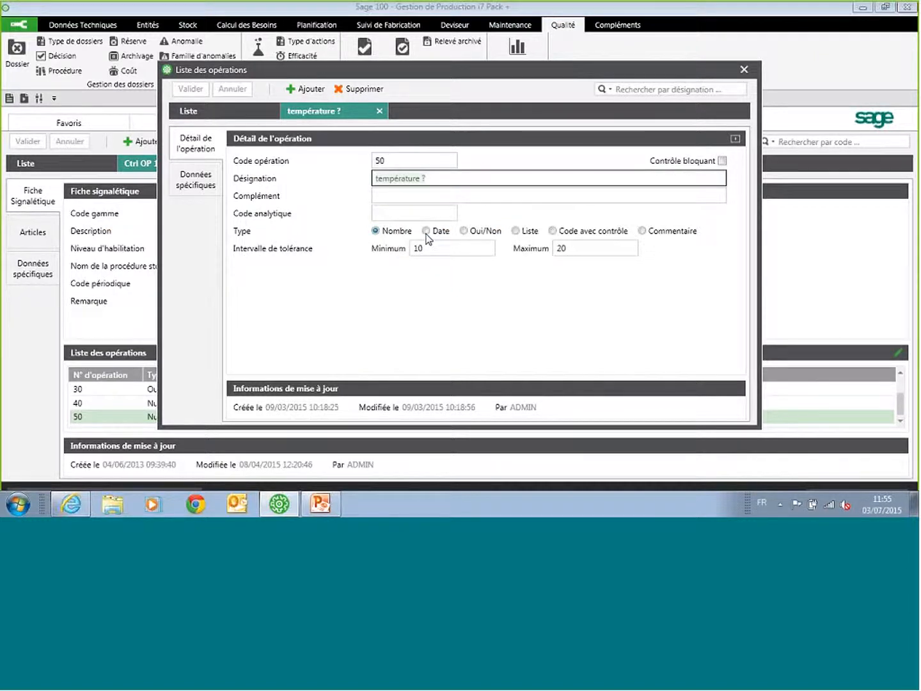
pyautogui.click(464, 231)
pyautogui.click(376, 233)
pyautogui.click(376, 232)
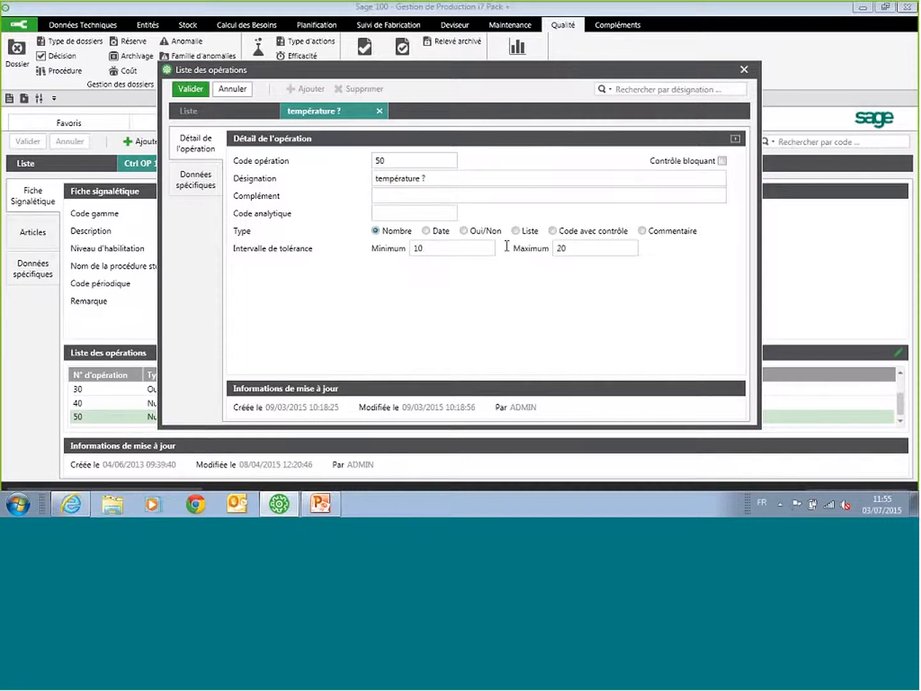
pyautogui.click(229, 91)
pyautogui.click(744, 69)
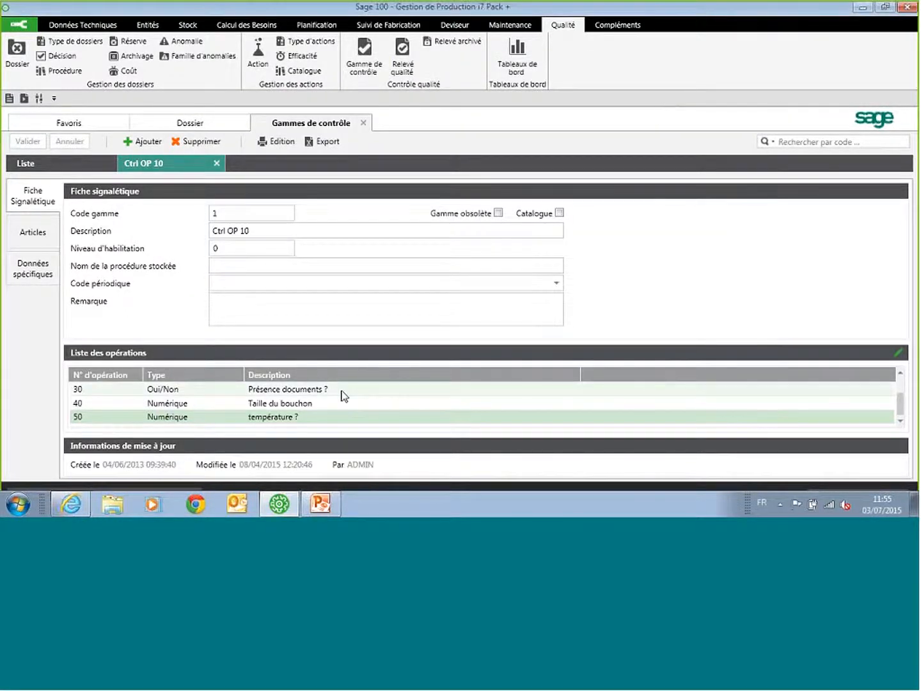
# Step: Check the articles linked to Ctrl OP 10 and start this Gamme de Contrôle in Atelier with the employee's badge number and article CHAISE
pyautogui.click(36, 236)
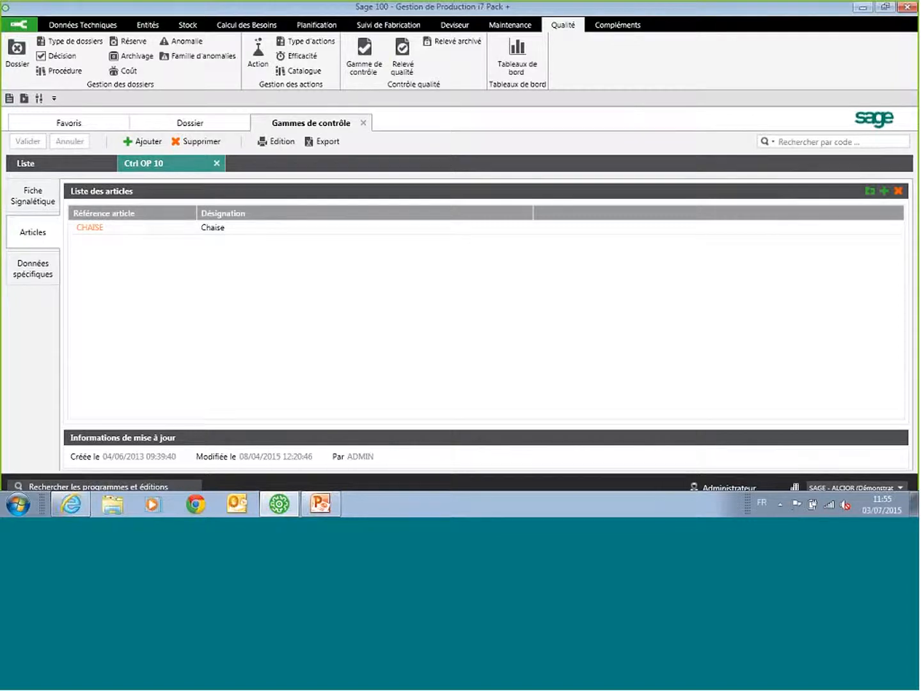
pyautogui.click(388, 24)
pyautogui.click(209, 56)
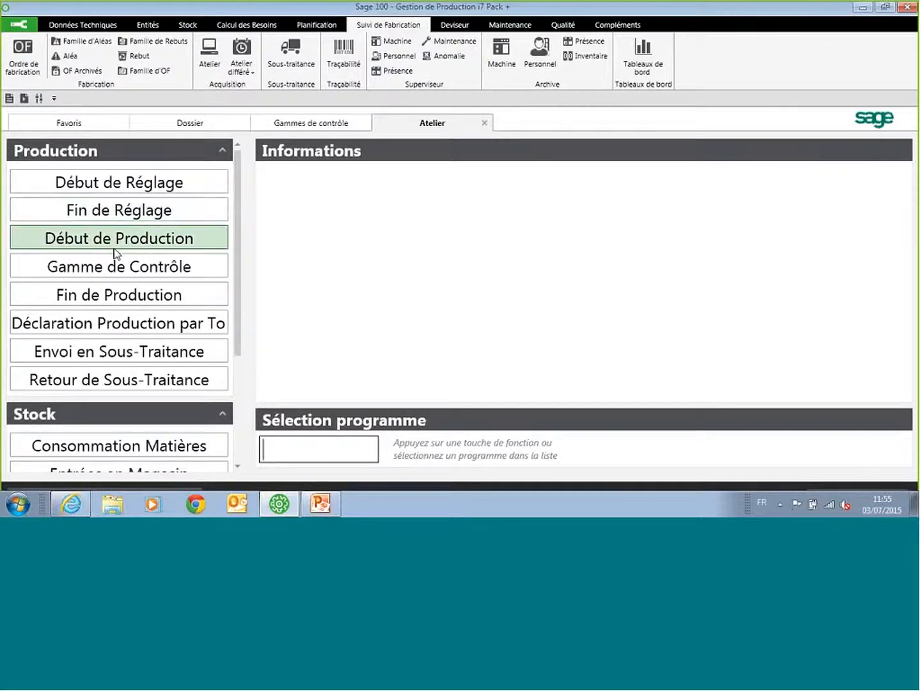
pyautogui.click(122, 269)
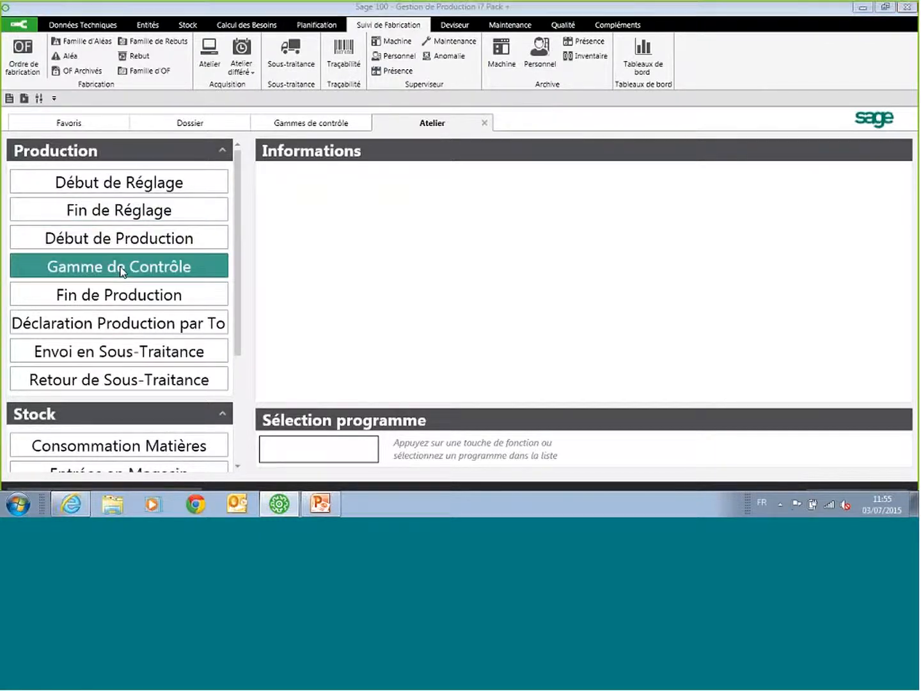
pyautogui.write('01')
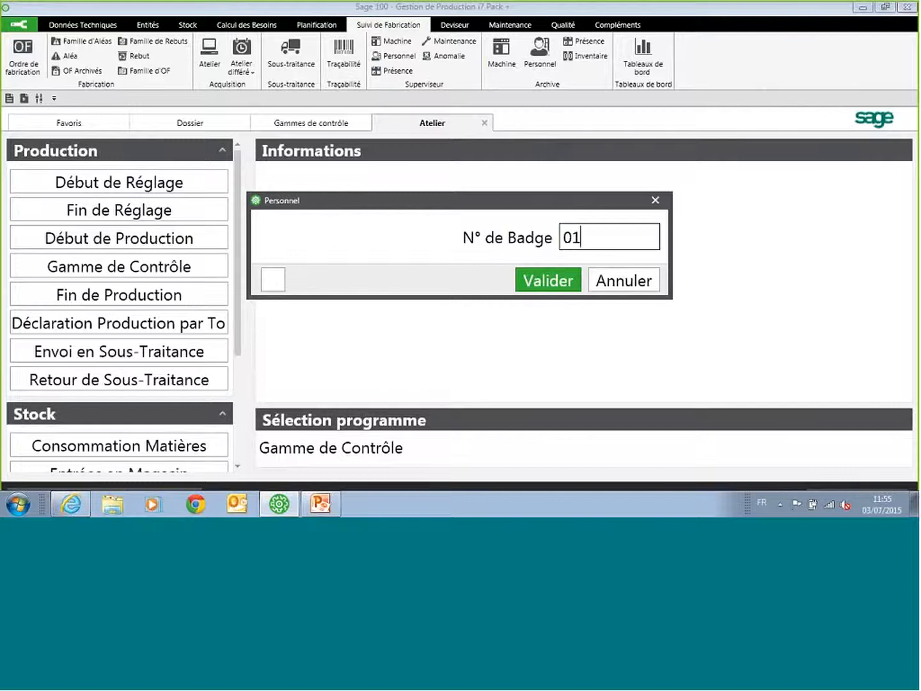
pyautogui.press('Return')
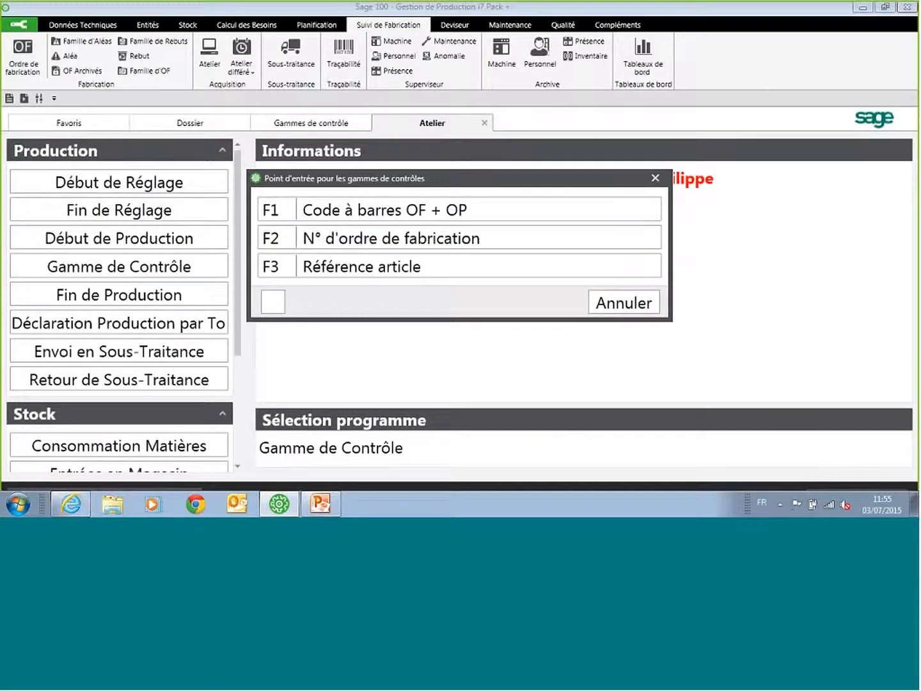
pyautogui.click(404, 272)
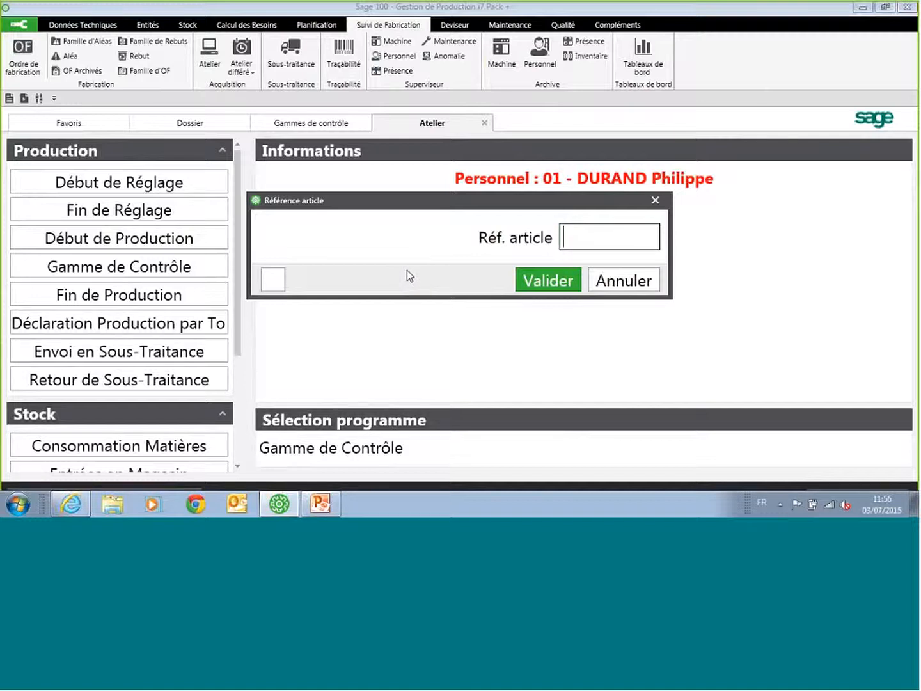
pyautogui.write('CHAISE')
pyautogui.press('Return')
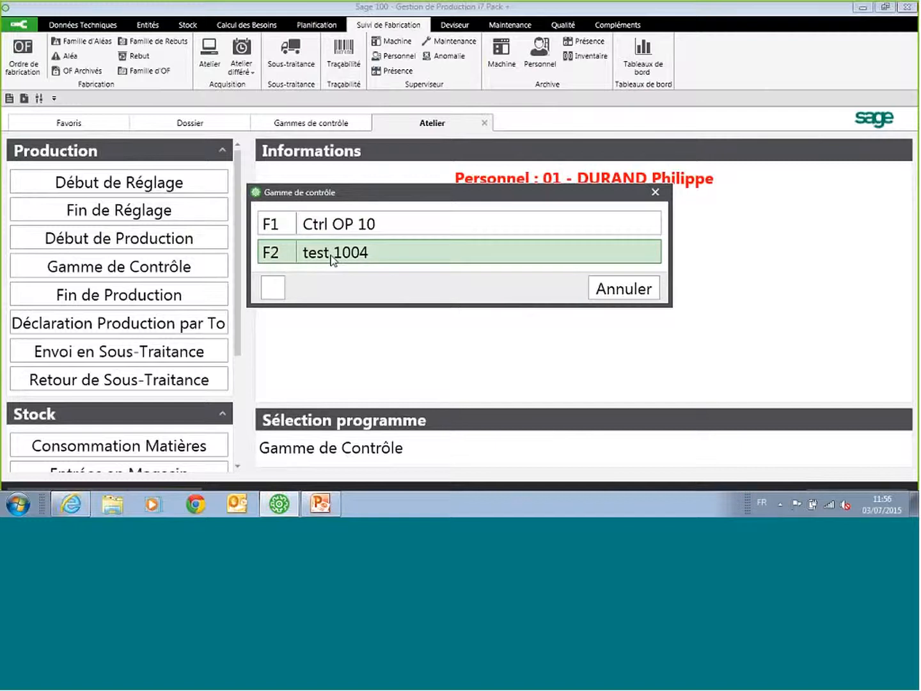
pyautogui.click(371, 225)
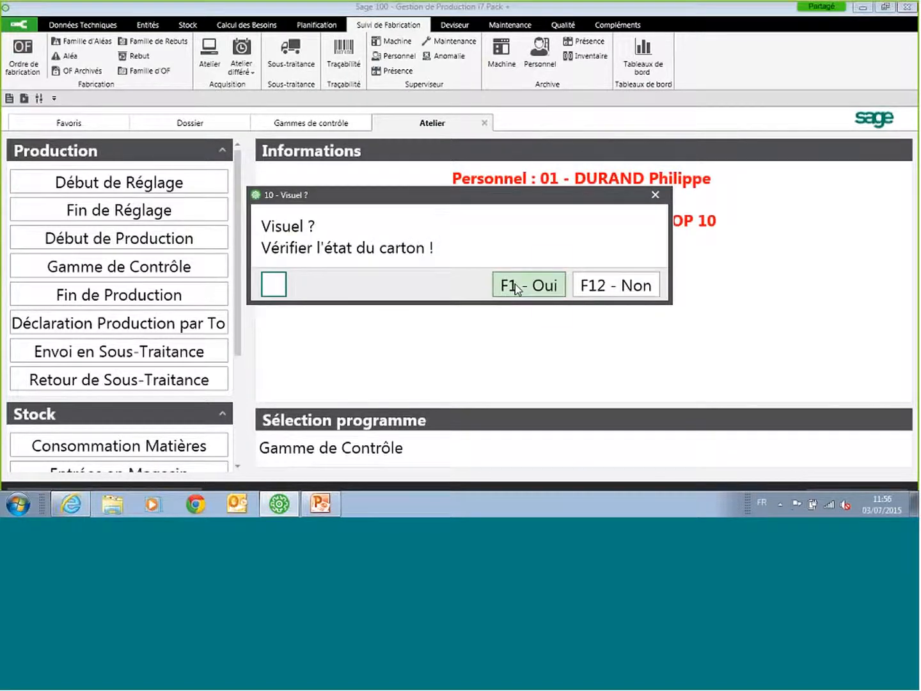
# Step: Record the control results: Visuel Oui, quantité 11, Présence documents Oui, Taille du bouchon 5 and température 1, and validate the entry
pyautogui.click(534, 287)
pyautogui.write('1')
pyautogui.press('Return')
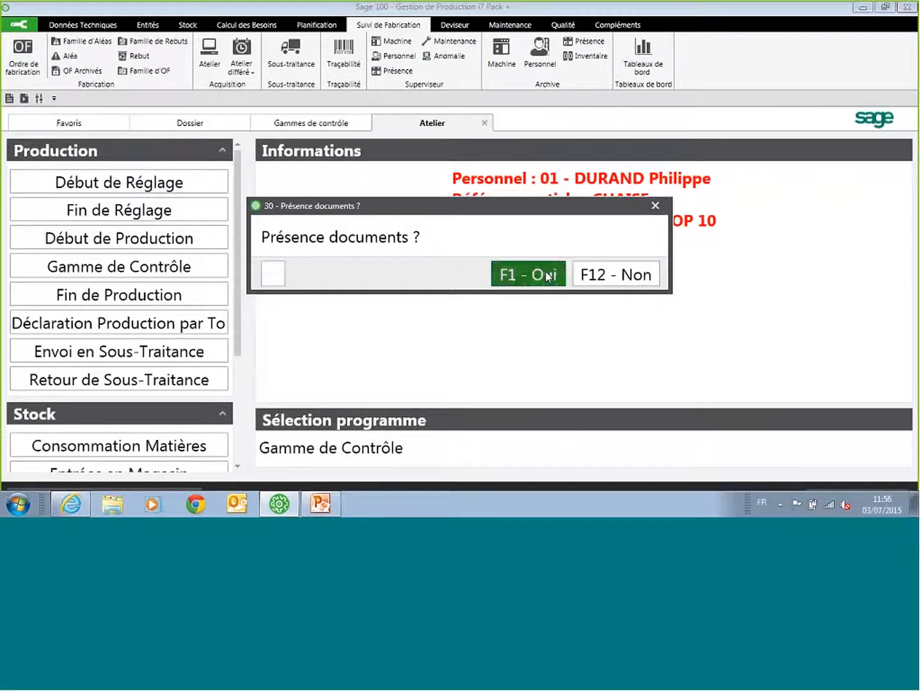
pyautogui.click(556, 267)
pyautogui.write('5')
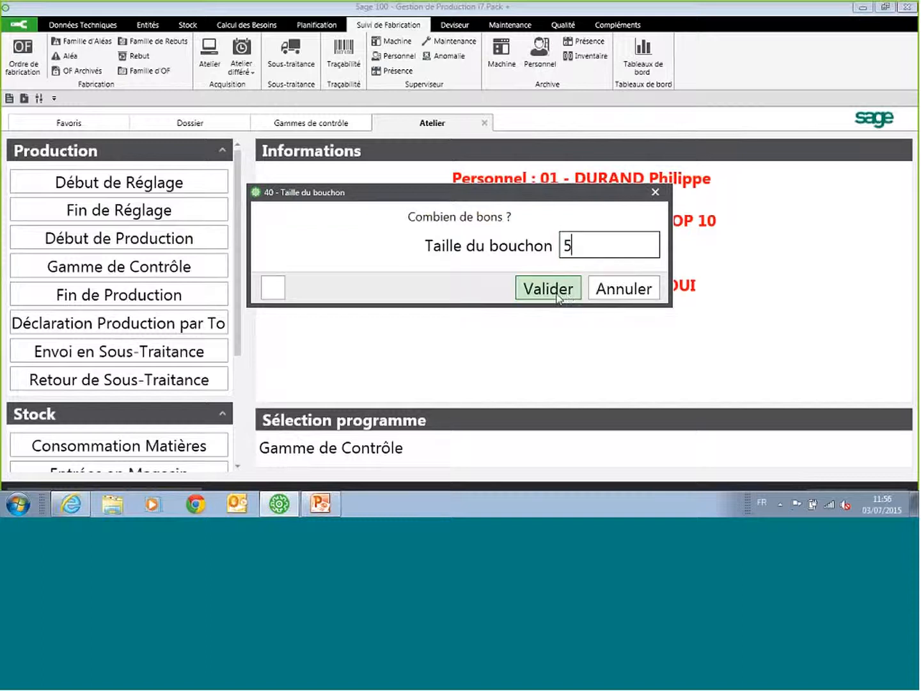
pyautogui.click(556, 296)
pyautogui.write('1')
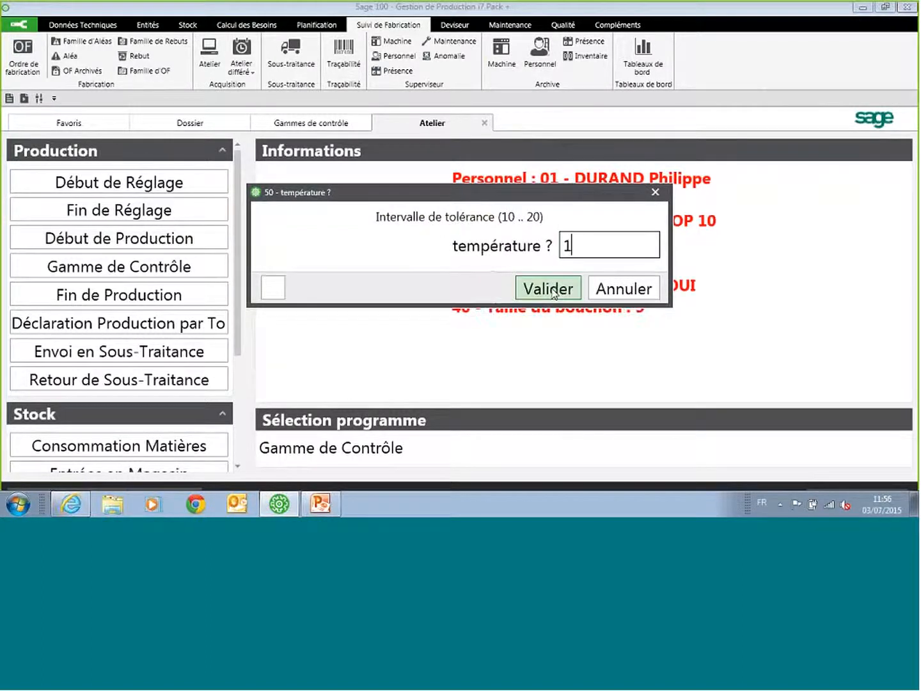
pyautogui.click(552, 291)
pyautogui.click(540, 286)
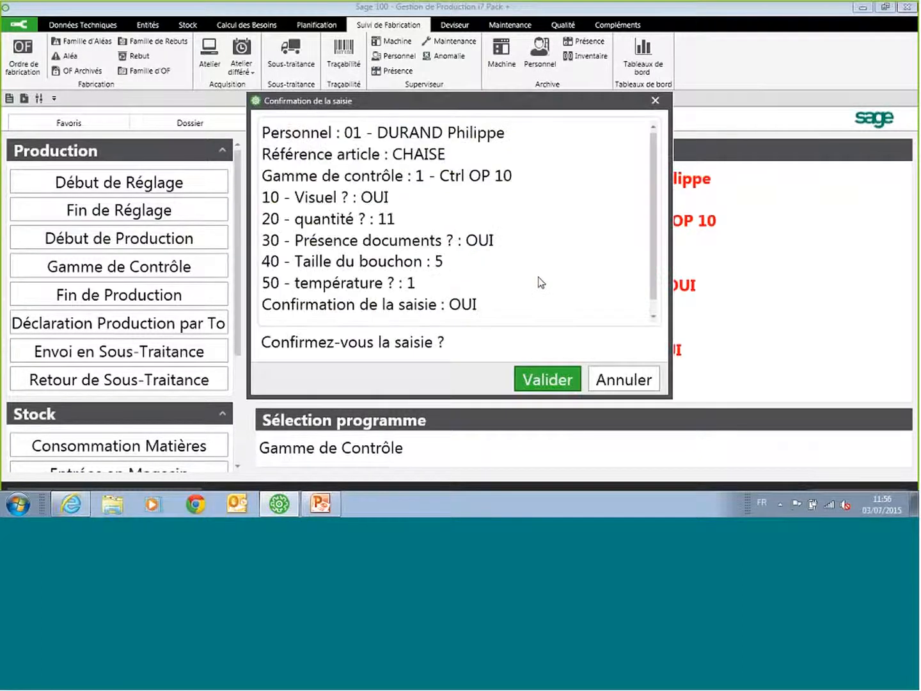
pyautogui.click(549, 382)
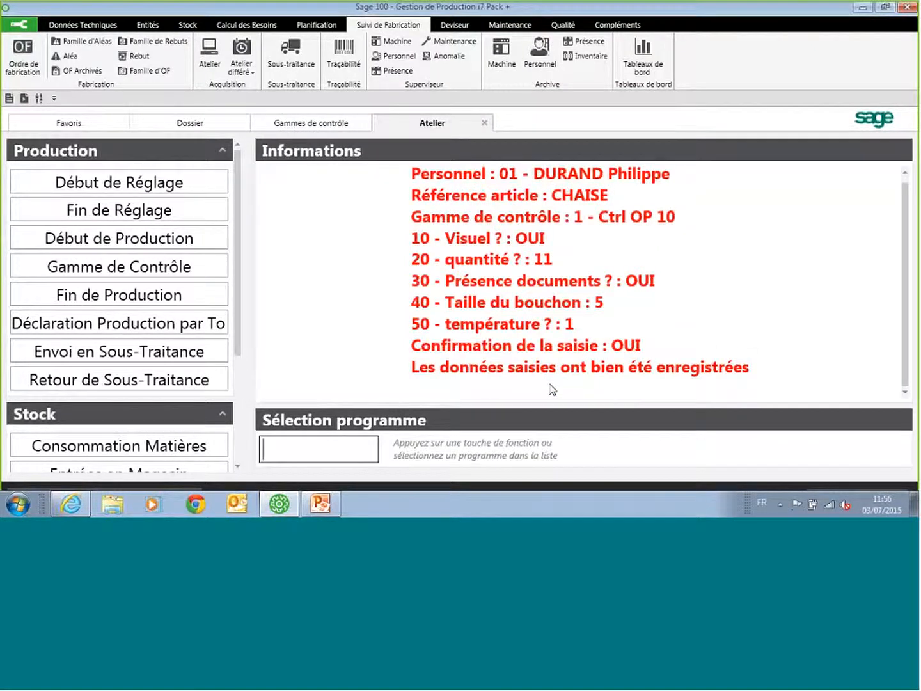
# Step: Examine the newest CHAISE quality reading, number 58, with its recorded operation values, and return to the Atelier view
pyautogui.click(564, 26)
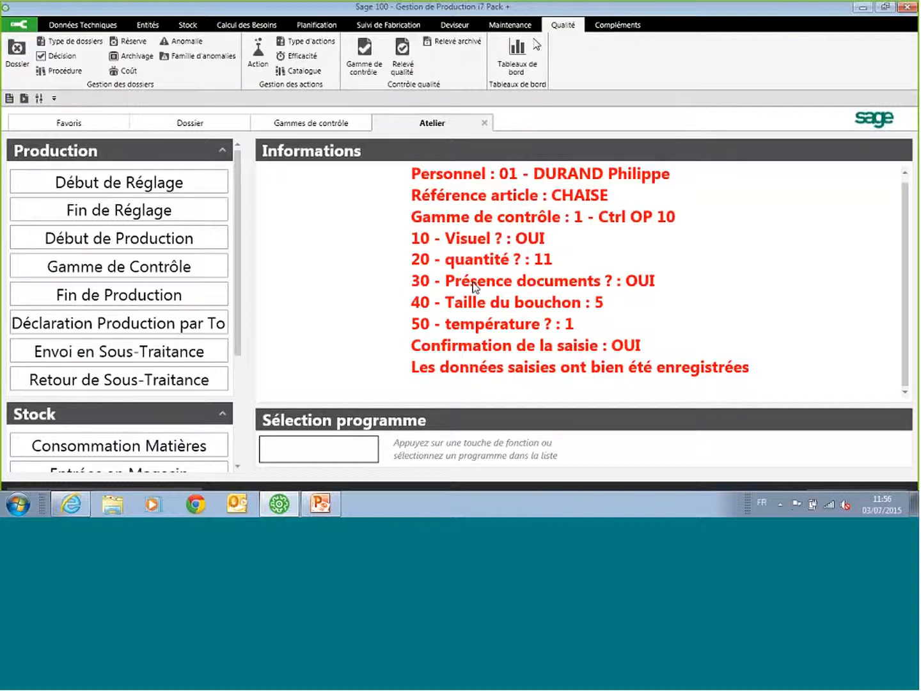
pyautogui.click(403, 56)
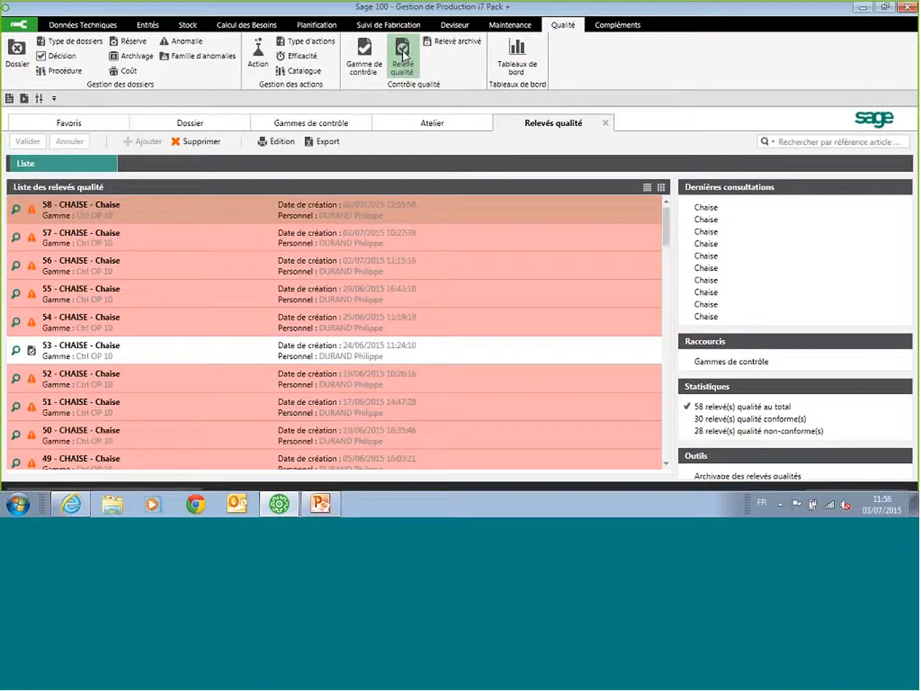
pyautogui.doubleClick(350, 213)
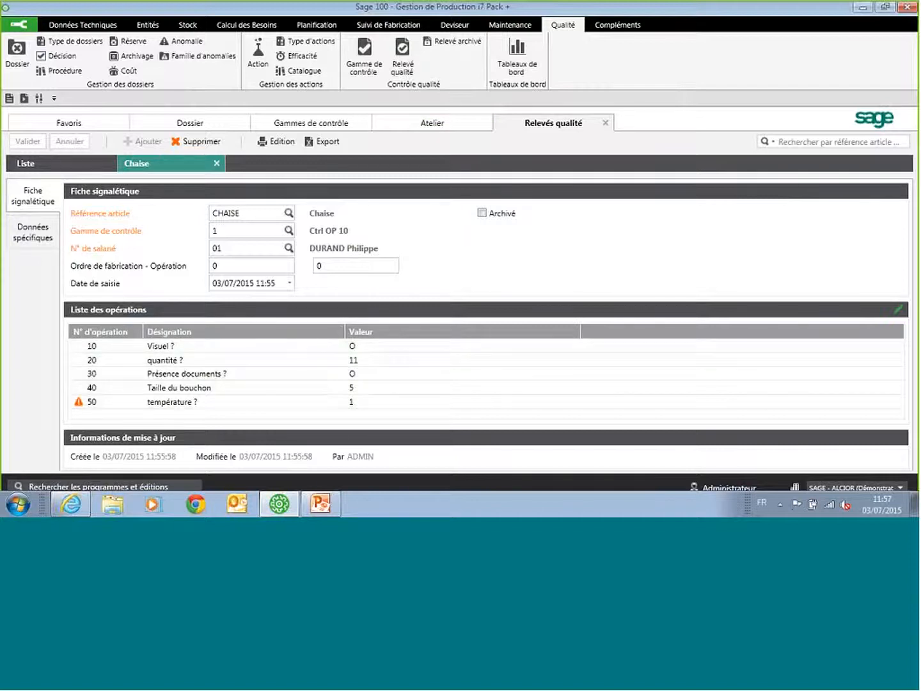
pyautogui.click(440, 127)
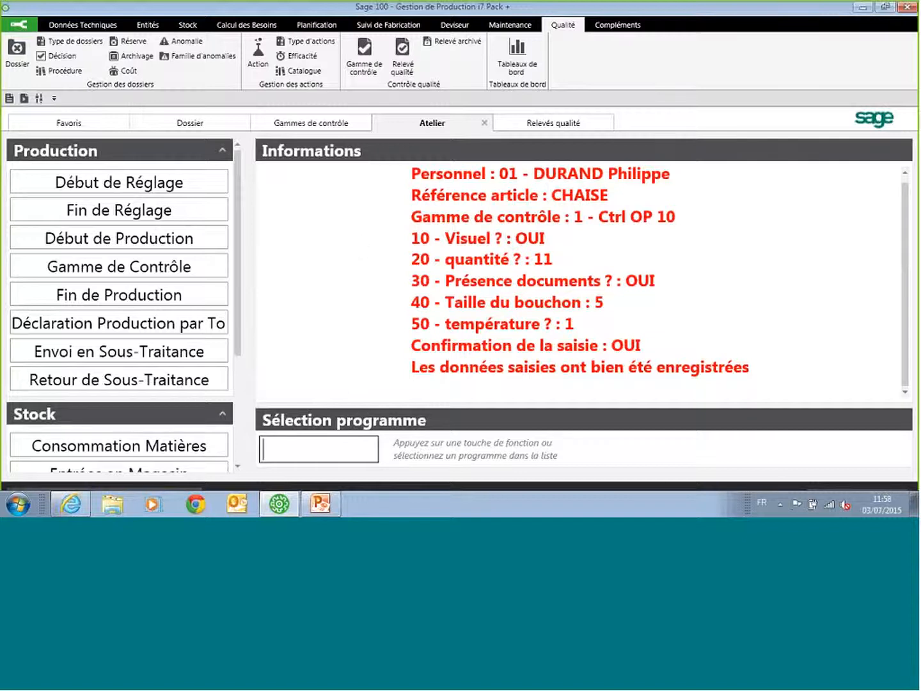
pyautogui.click(99, 29)
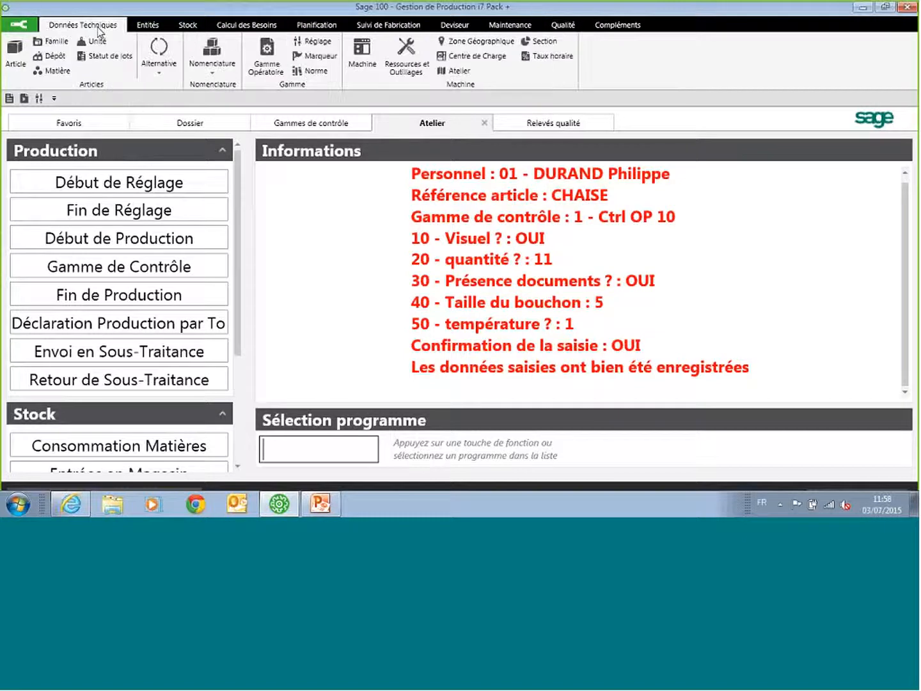
pyautogui.click(246, 30)
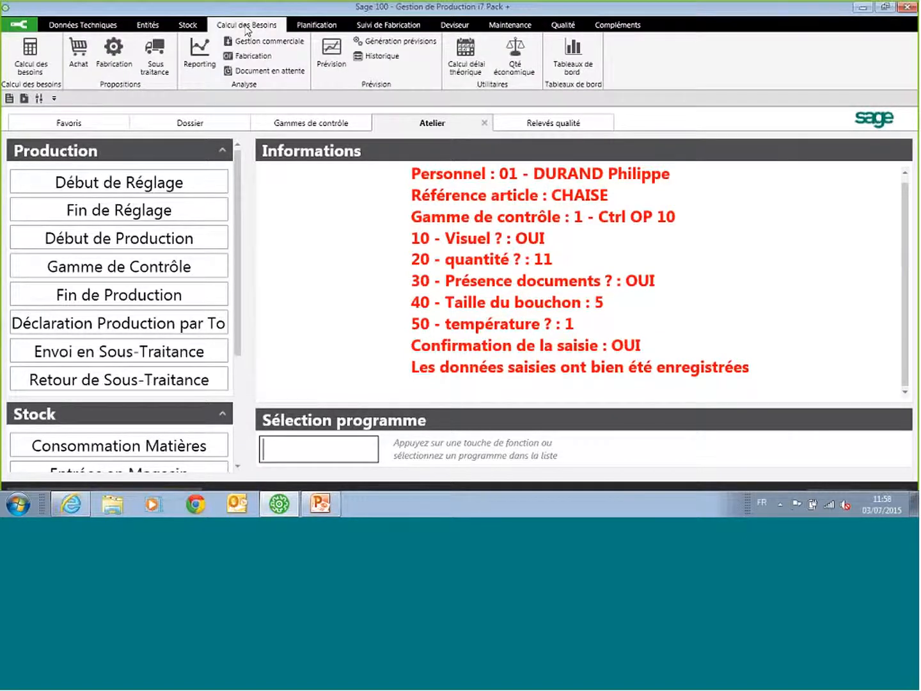
pyautogui.click(315, 27)
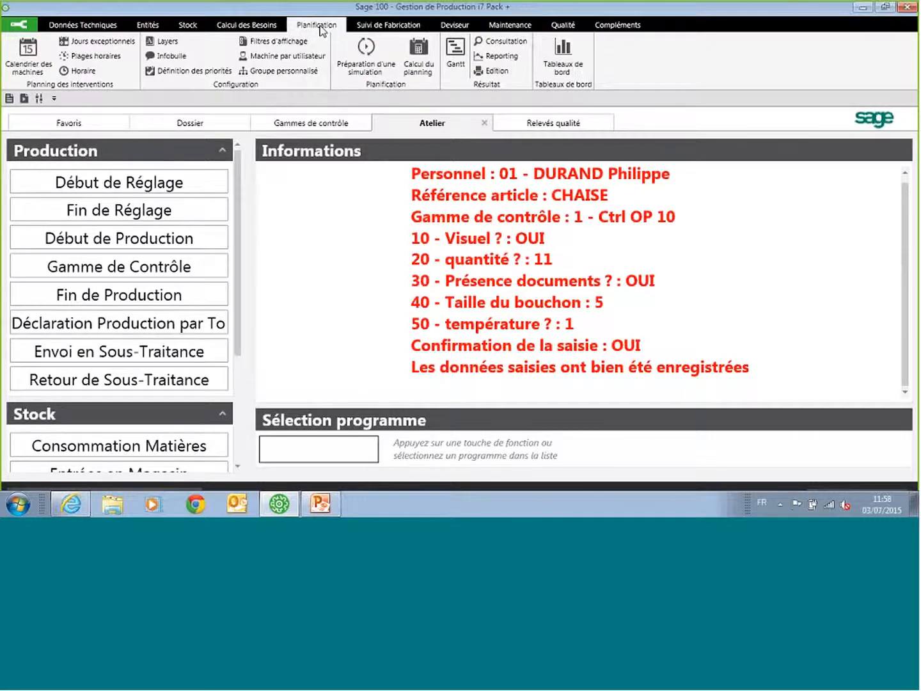
pyautogui.click(373, 27)
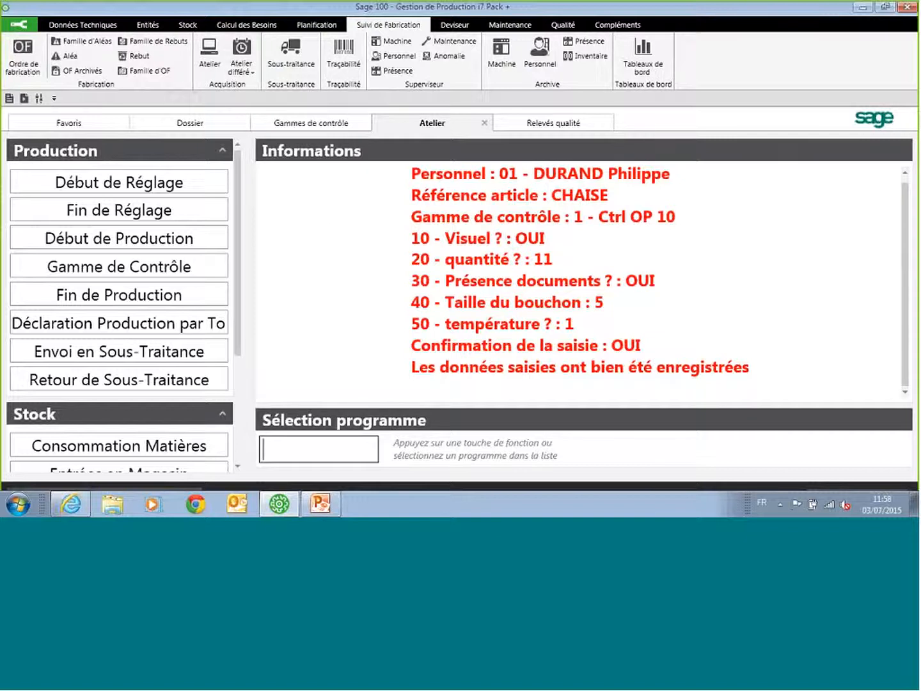
pyautogui.click(455, 26)
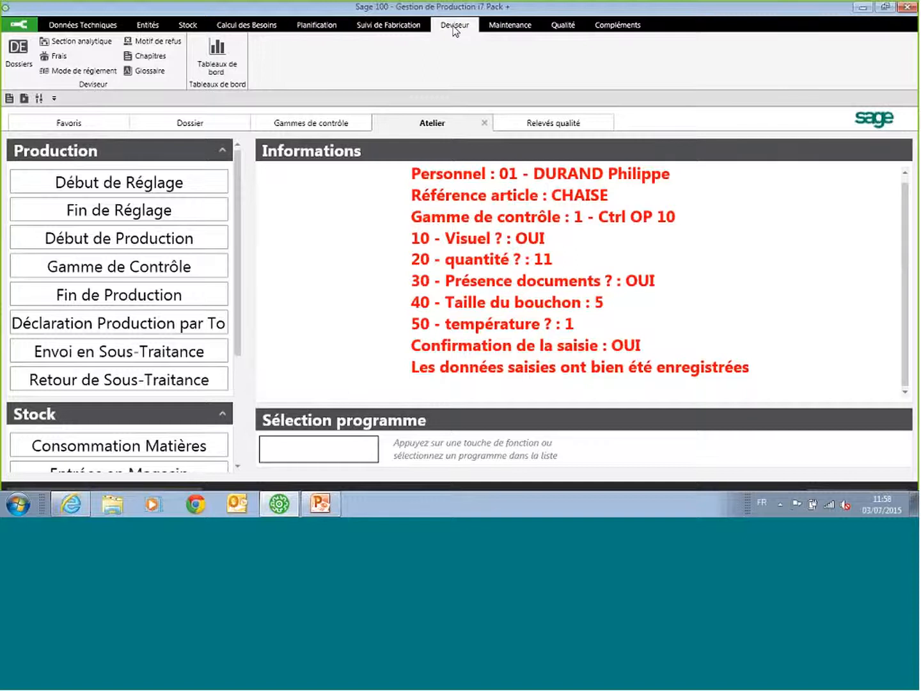
pyautogui.click(500, 29)
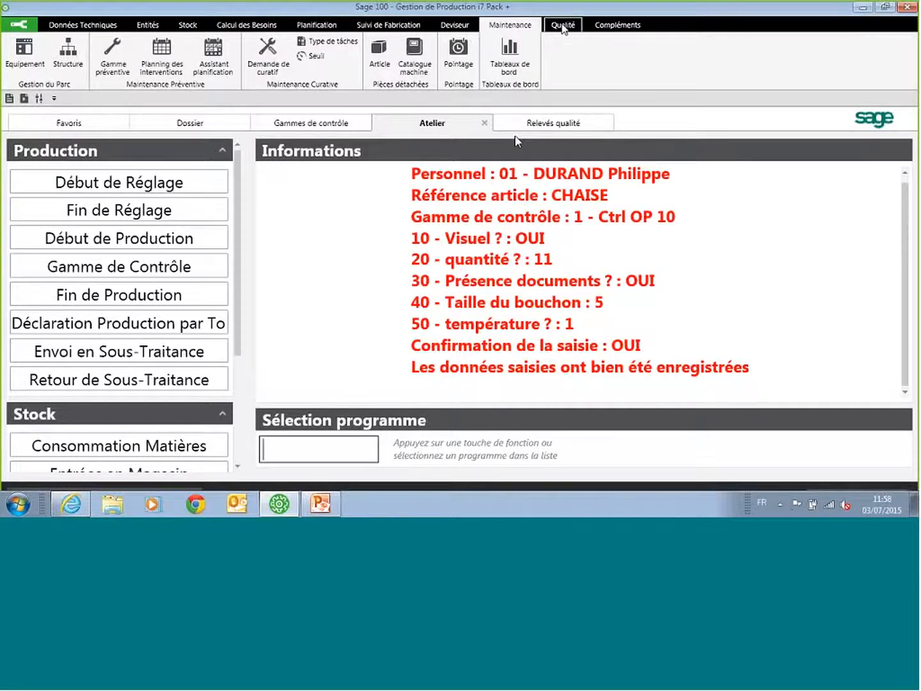
pyautogui.click(563, 26)
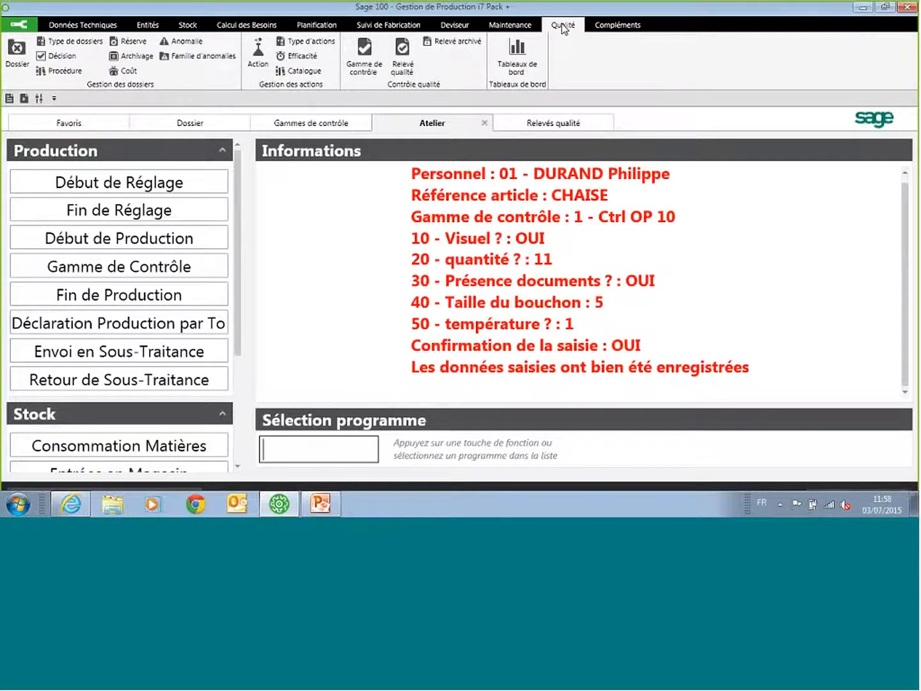